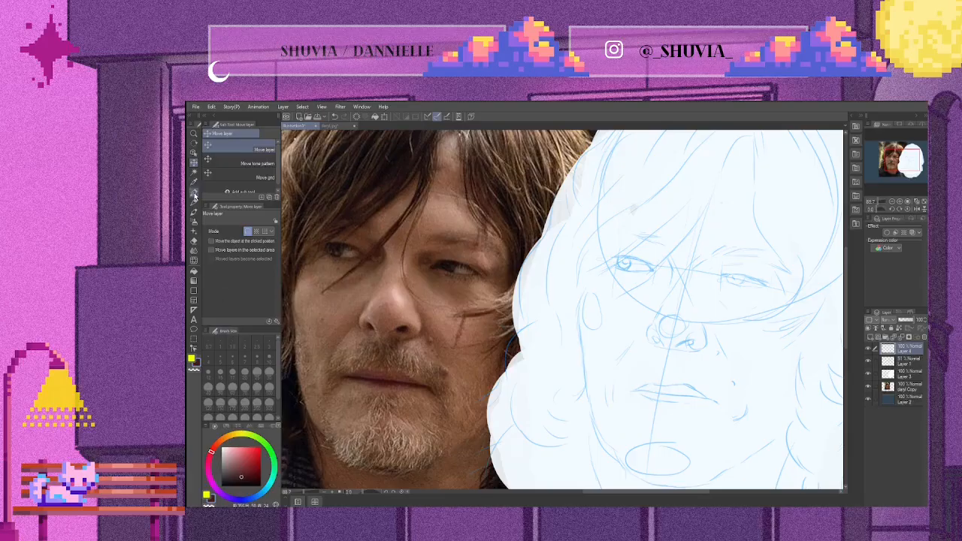
Step: Trace the outline of the sketch's right-hand eye with the Darker pencil
click(194, 193)
click(195, 204)
click(194, 194)
click(195, 204)
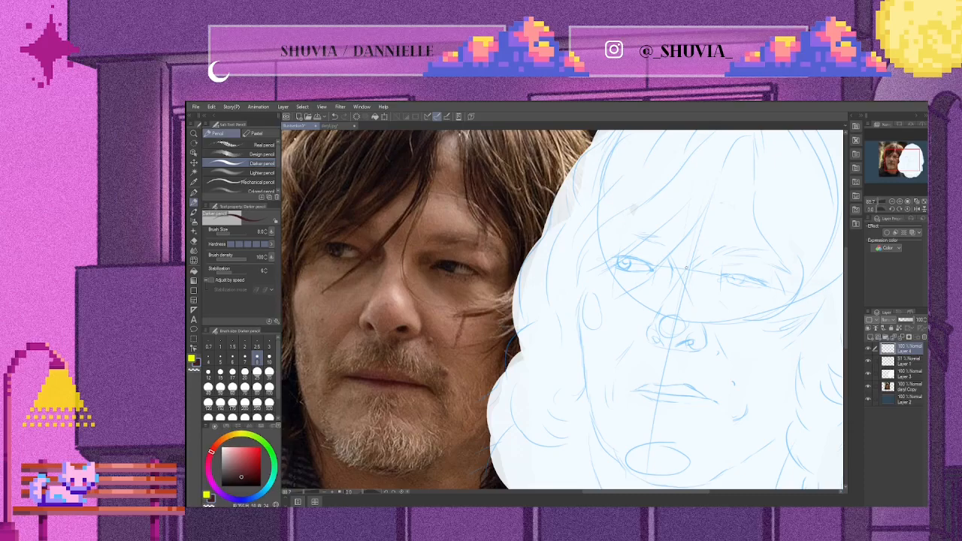
scroll(686, 267, down, 4)
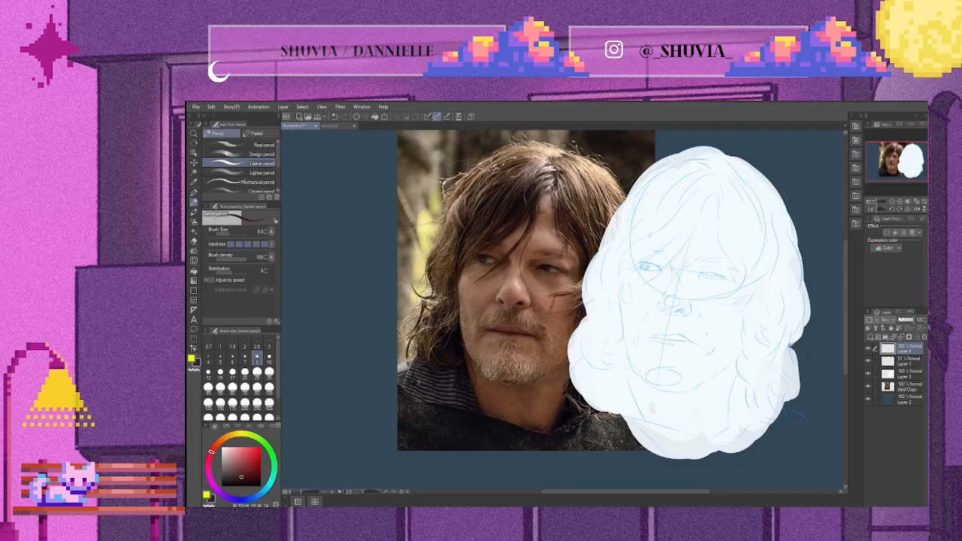
scroll(603, 232, down, 2)
scroll(598, 223, up, 4)
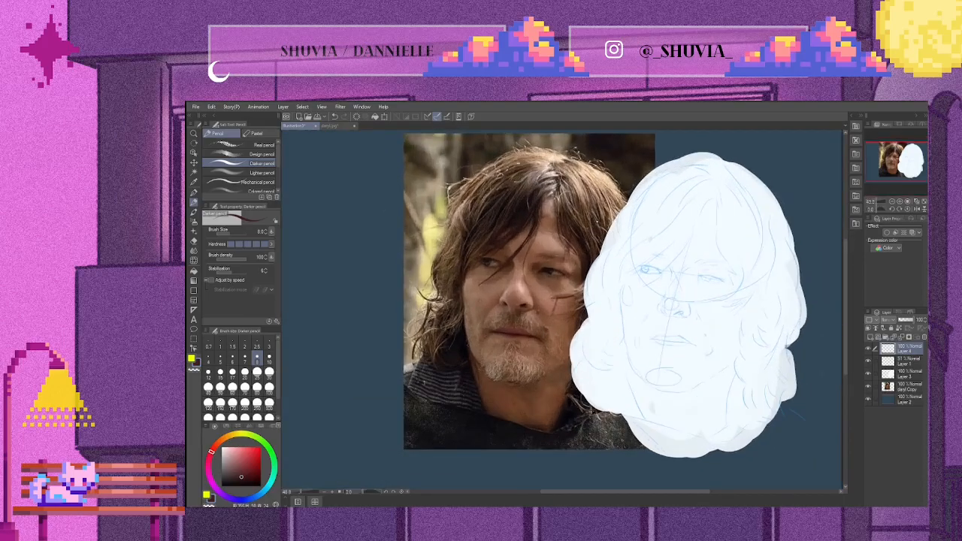
scroll(616, 318, up, 1)
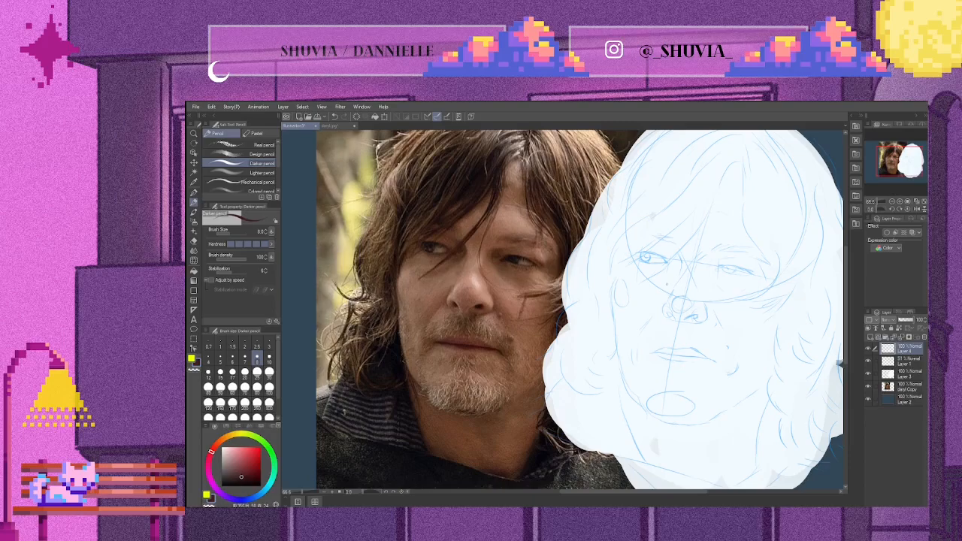
scroll(709, 332, up, 1)
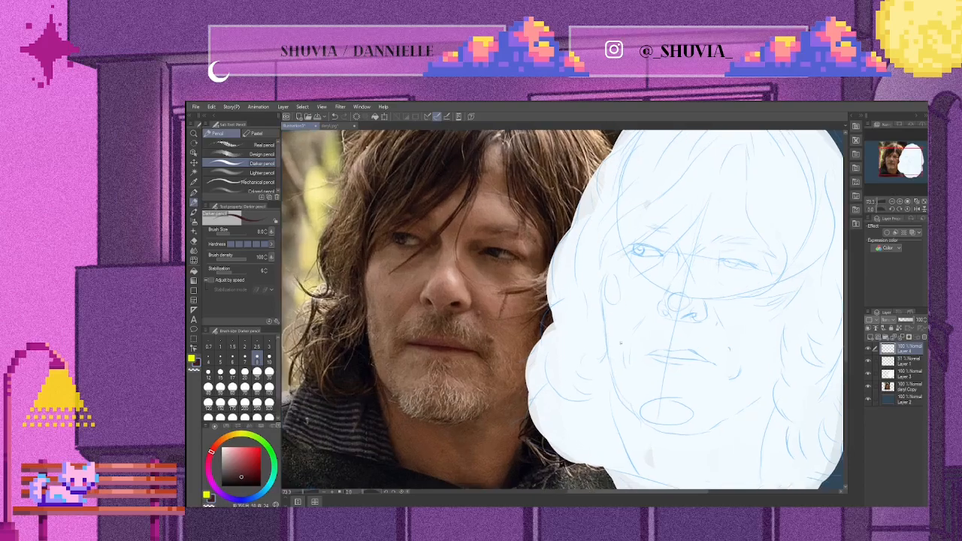
scroll(609, 345, up, 1)
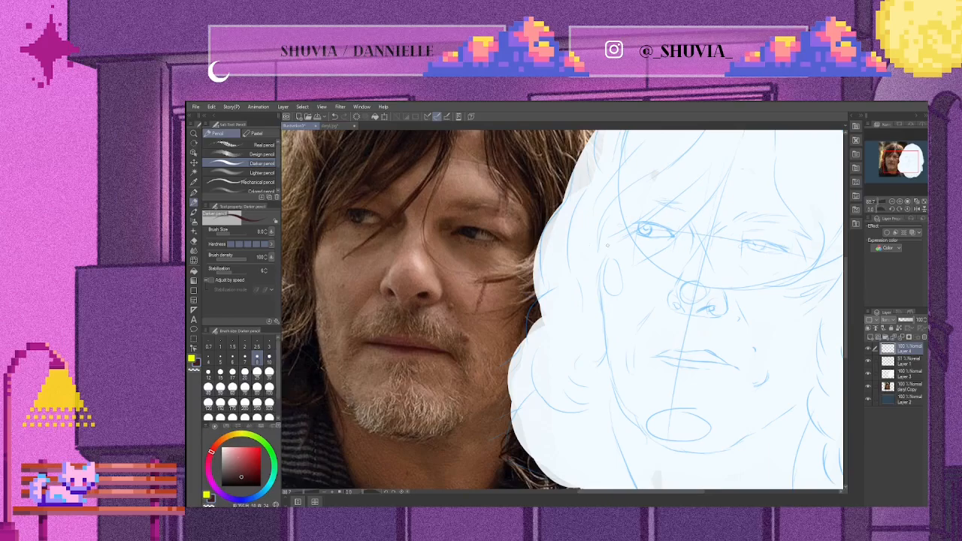
scroll(725, 304, up, 2)
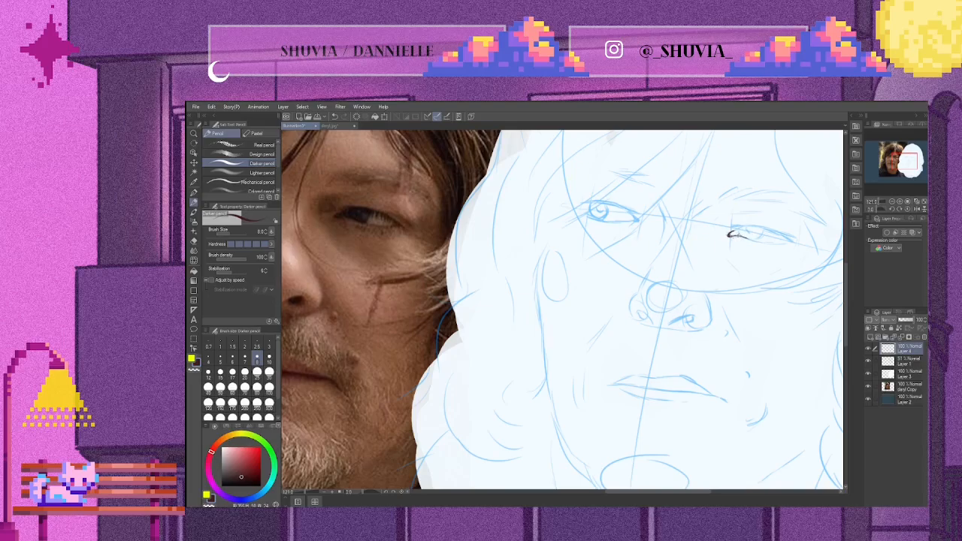
mouse_move(757, 239)
mouse_down()
mouse_move(791, 240)
mouse_move(740, 236)
mouse_move(744, 226)
mouse_move(792, 240)
mouse_up()
Step: Set the brush size to 7 and draw the iris and darker lid lines of the right-hand eye
click(245, 355)
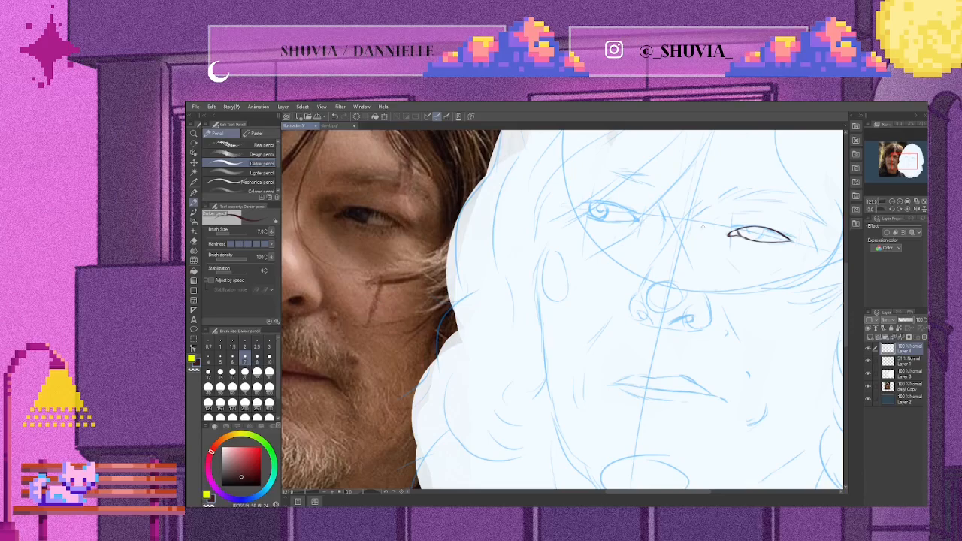
mouse_move(753, 239)
mouse_down()
mouse_move(783, 236)
mouse_move(758, 240)
mouse_up()
mouse_move(747, 228)
mouse_down()
mouse_move(752, 233)
mouse_move(738, 233)
mouse_up()
mouse_move(729, 229)
mouse_down()
mouse_move(749, 224)
mouse_move(794, 238)
mouse_up()
mouse_move(772, 230)
mouse_down()
mouse_move(799, 241)
mouse_move(770, 229)
mouse_up()
Step: Draw the rounded inner-corner contour beside the right-hand eye and the hair strokes of its eyebrow
mouse_move(625, 492)
mouse_down()
mouse_move(606, 494)
mouse_move(624, 495)
mouse_up()
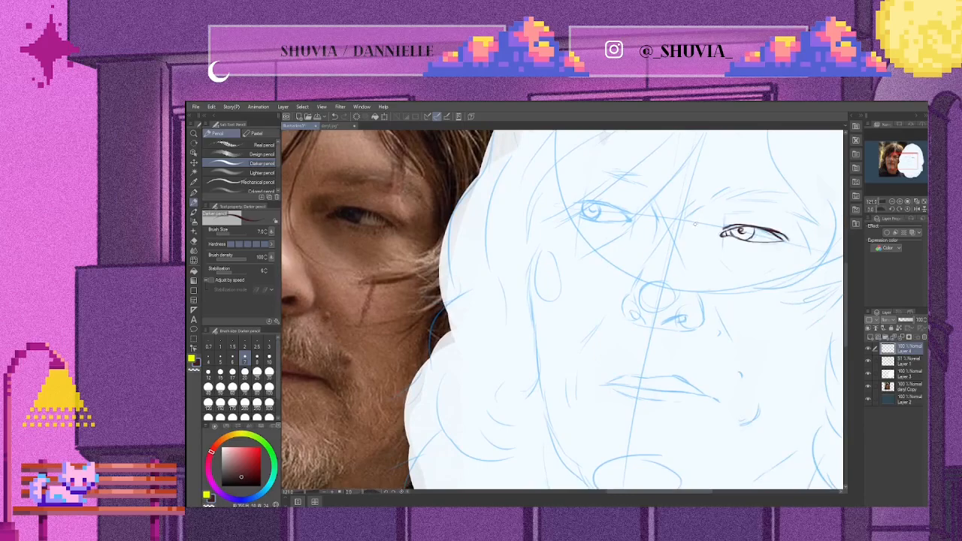
drag(693, 217, 707, 249)
mouse_move(709, 216)
mouse_down()
mouse_move(690, 231)
mouse_move(701, 243)
mouse_move(718, 238)
mouse_move(706, 237)
mouse_up()
mouse_move(729, 201)
mouse_down()
mouse_move(765, 200)
mouse_move(814, 224)
mouse_move(785, 197)
mouse_move(714, 192)
mouse_up()
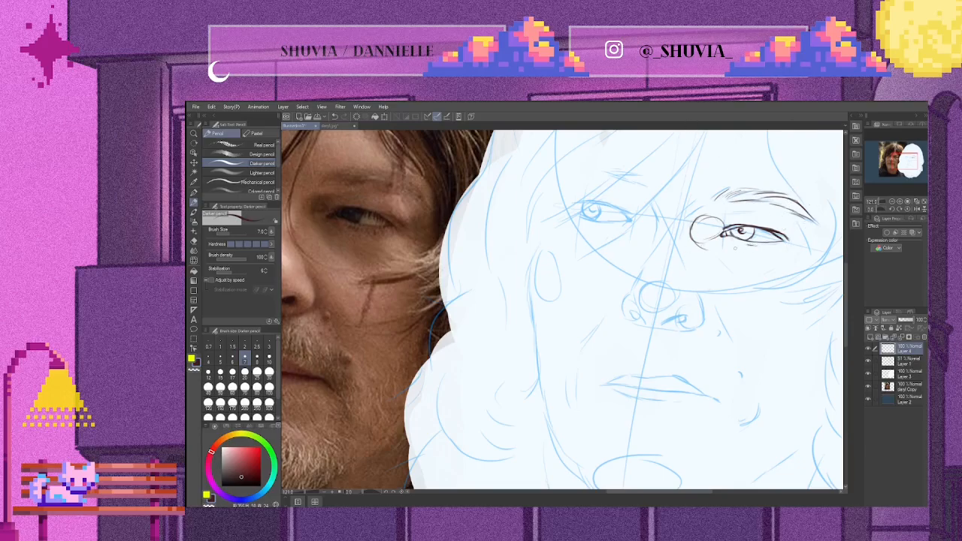
Step: Add crease lines beneath the right-hand eye and a small oval at its outer corner, refining the lid strokes
drag(723, 241, 738, 264)
drag(689, 219, 709, 204)
drag(755, 226, 774, 237)
key(ctrl+z)
drag(771, 234, 760, 232)
mouse_move(722, 252)
mouse_down()
mouse_move(743, 272)
mouse_move(775, 266)
mouse_up()
mouse_move(806, 239)
mouse_down()
mouse_move(816, 254)
mouse_move(827, 230)
mouse_up()
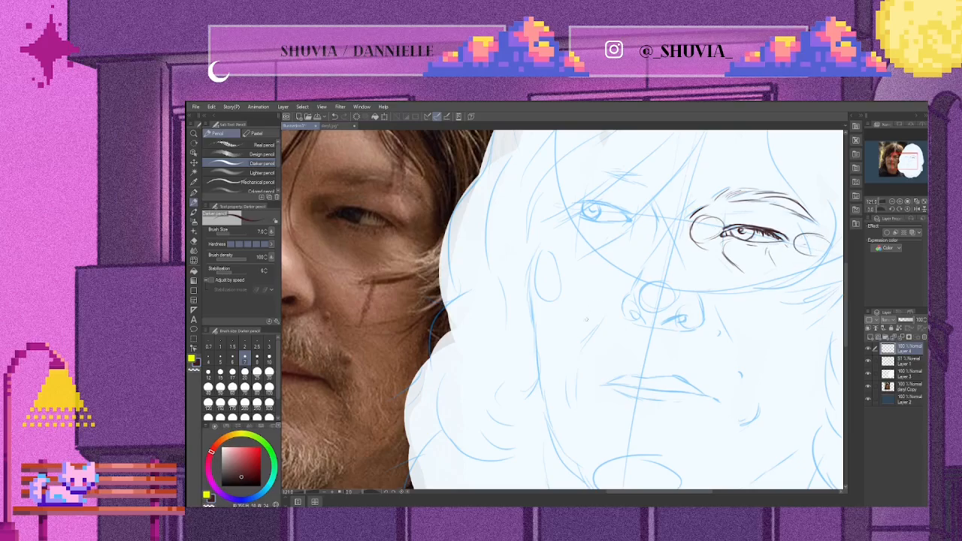
Step: Trace the nose over the blue sketch, with both nostrils, the outer wings and an oval on the tip
drag(634, 493, 622, 492)
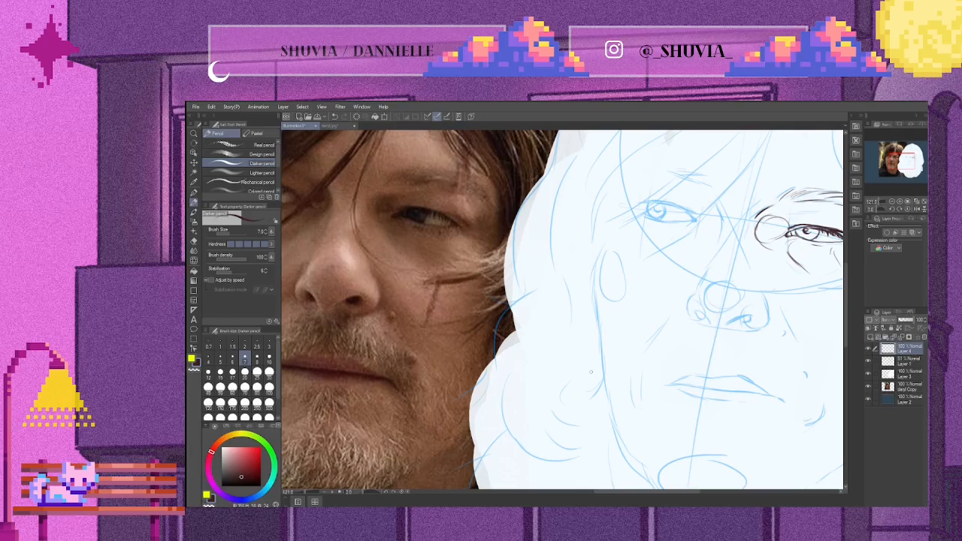
drag(725, 322, 748, 324)
drag(696, 309, 708, 320)
drag(707, 320, 714, 327)
drag(743, 331, 766, 320)
drag(697, 293, 709, 276)
mouse_move(695, 293)
mouse_down()
mouse_move(690, 320)
mouse_move(704, 326)
mouse_up()
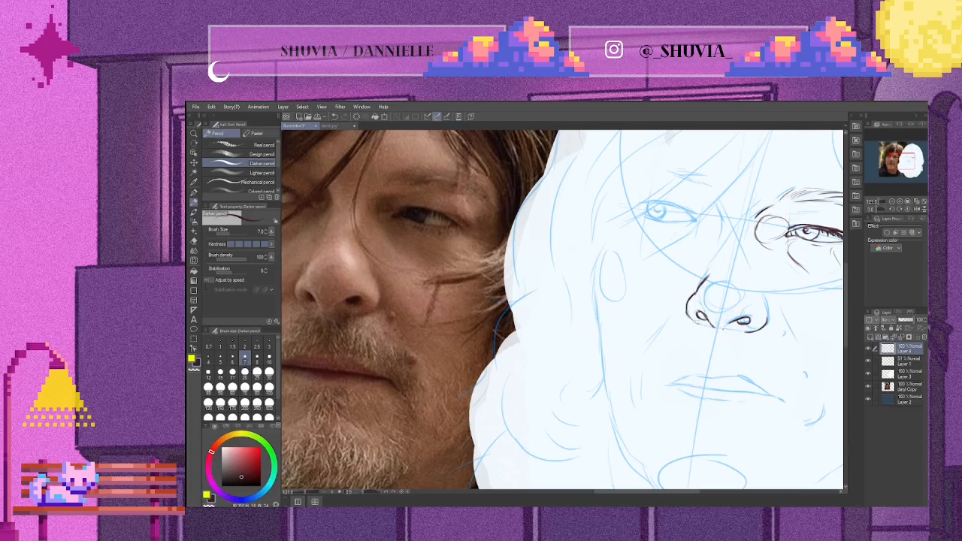
mouse_move(720, 285)
mouse_down()
mouse_move(710, 289)
mouse_move(727, 296)
mouse_move(729, 287)
mouse_up()
drag(758, 286, 767, 316)
Step: Draw the line along the nose bridge and the short strokes of the left-hand eyebrow
drag(725, 229, 714, 260)
drag(715, 206, 724, 228)
drag(846, 280, 845, 263)
mouse_move(682, 256)
mouse_down()
mouse_move(703, 250)
mouse_move(685, 248)
mouse_up()
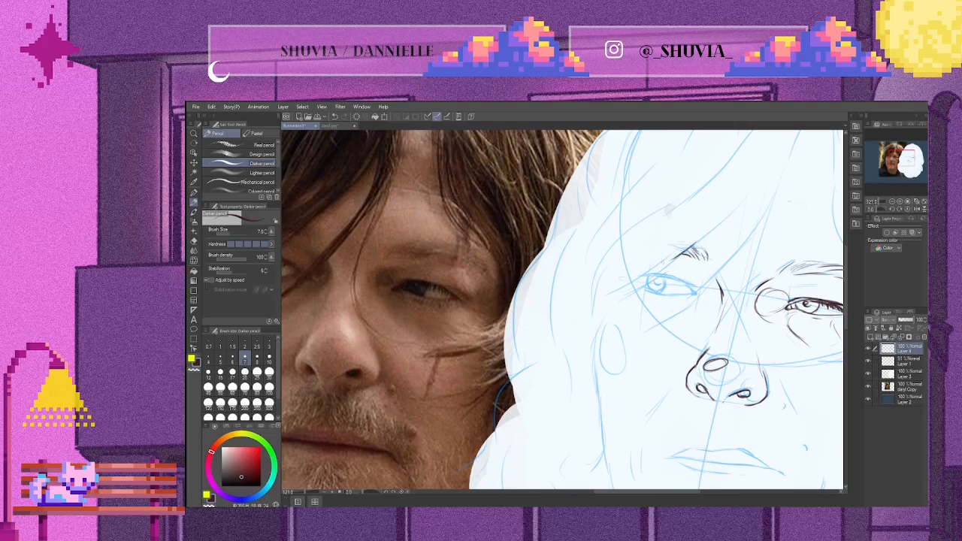
Step: Trace the left-hand eye's lids and draw its iris and pupil
drag(664, 492, 653, 492)
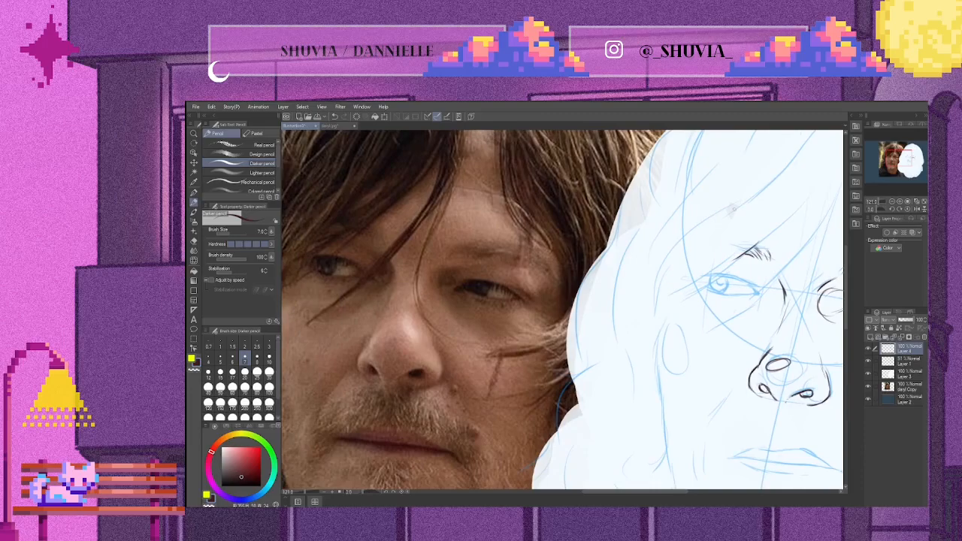
mouse_move(712, 279)
mouse_down()
mouse_move(753, 284)
mouse_move(757, 294)
mouse_move(717, 293)
mouse_move(736, 296)
mouse_up()
mouse_move(725, 278)
mouse_down()
mouse_move(728, 293)
mouse_move(720, 281)
mouse_up()
mouse_move(728, 278)
mouse_down()
mouse_move(740, 284)
mouse_move(713, 280)
mouse_move(744, 288)
mouse_up()
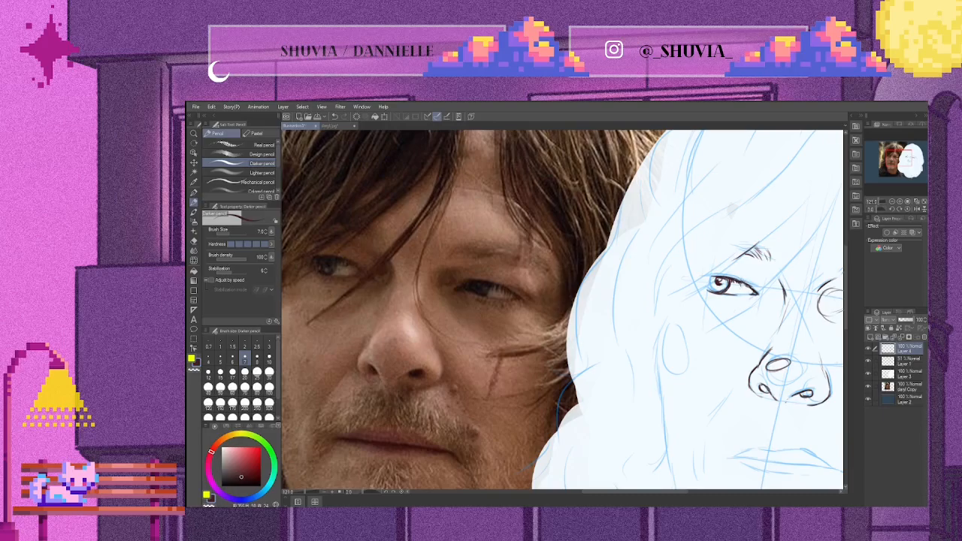
Step: Add an inner-corner oval and lower lash strokes to the left-hand eye, plus a short crease on the forehead
drag(774, 276, 756, 263)
mouse_move(723, 300)
mouse_down()
mouse_move(734, 302)
mouse_move(713, 302)
mouse_up()
drag(710, 287, 716, 293)
drag(651, 493, 680, 495)
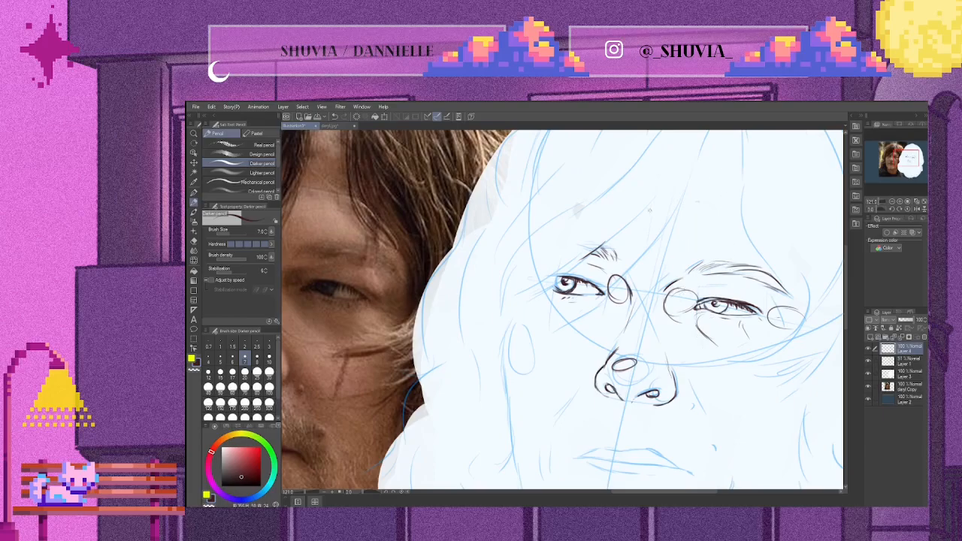
drag(695, 203, 724, 212)
Step: Draw the smile fold on the left cheek and the line between the lips
drag(846, 327, 847, 357)
drag(654, 494, 624, 493)
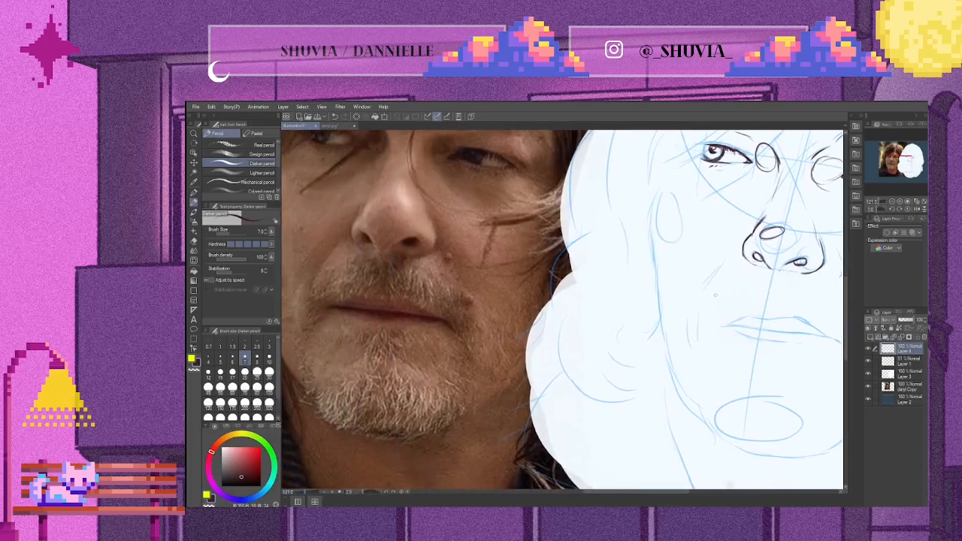
mouse_move(732, 256)
mouse_down()
mouse_move(708, 286)
mouse_move(695, 337)
mouse_move(696, 325)
mouse_move(685, 337)
mouse_up()
drag(723, 326, 799, 335)
drag(796, 334, 841, 346)
drag(825, 337, 836, 342)
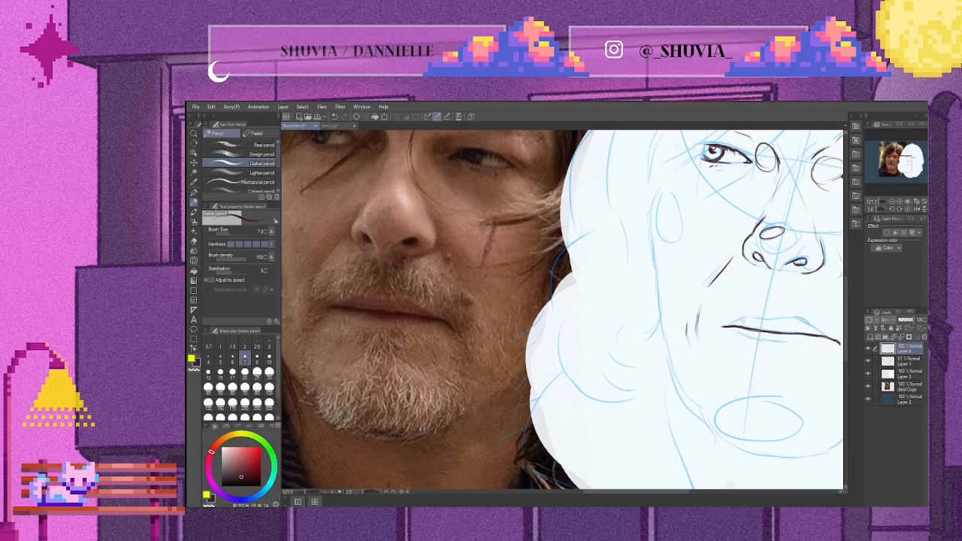
Step: Draw the contours of the upper and lower lips, undoing and redrawing the lower-lip strokes
mouse_move(723, 327)
mouse_down()
mouse_move(755, 315)
mouse_move(807, 322)
mouse_move(825, 336)
mouse_up()
drag(732, 326, 779, 349)
key(ctrl+z)
key(ctrl+z)
drag(736, 331, 787, 342)
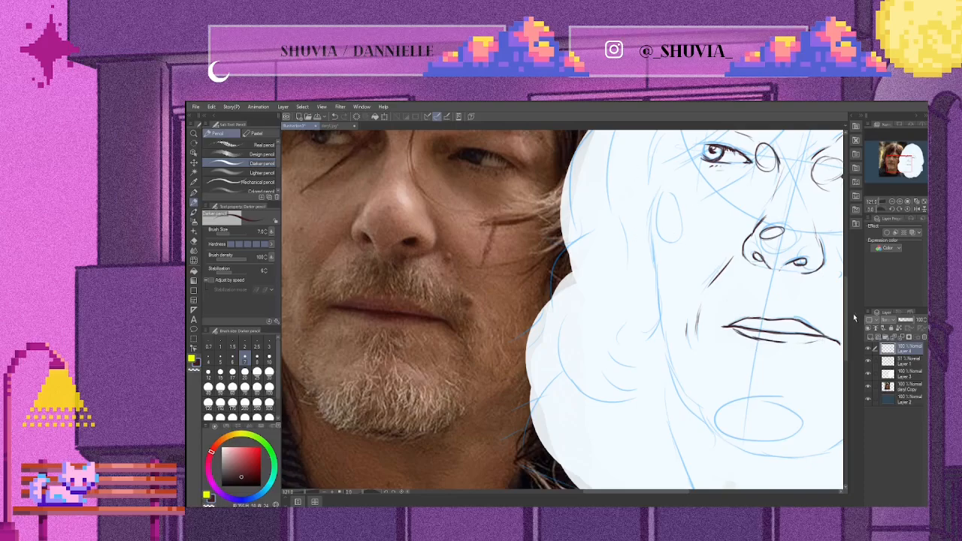
Step: Outline the left side of the face from the temple down past the cheek to the lower jaw
scroll(844, 289, up, 3)
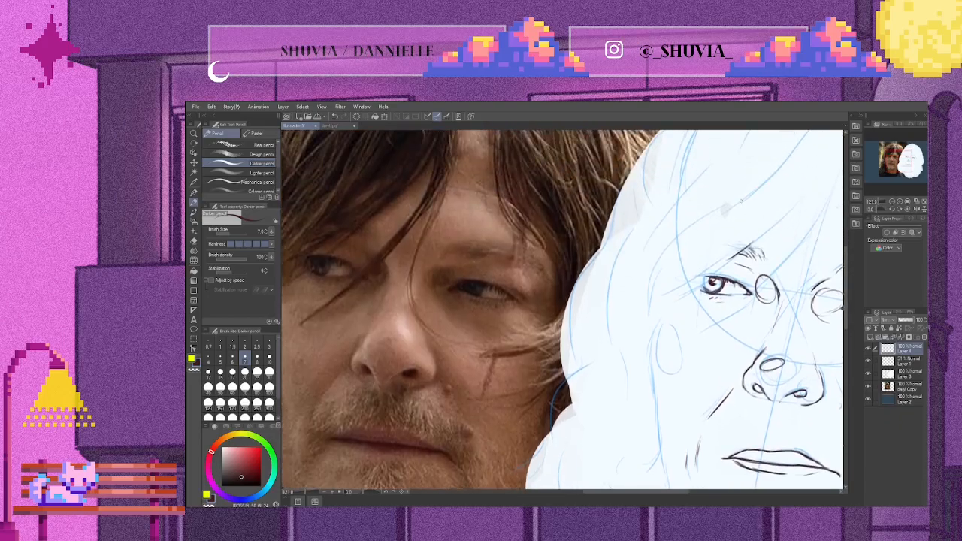
drag(741, 311, 709, 325)
scroll(777, 345, down, 3)
scroll(662, 458, left, 3)
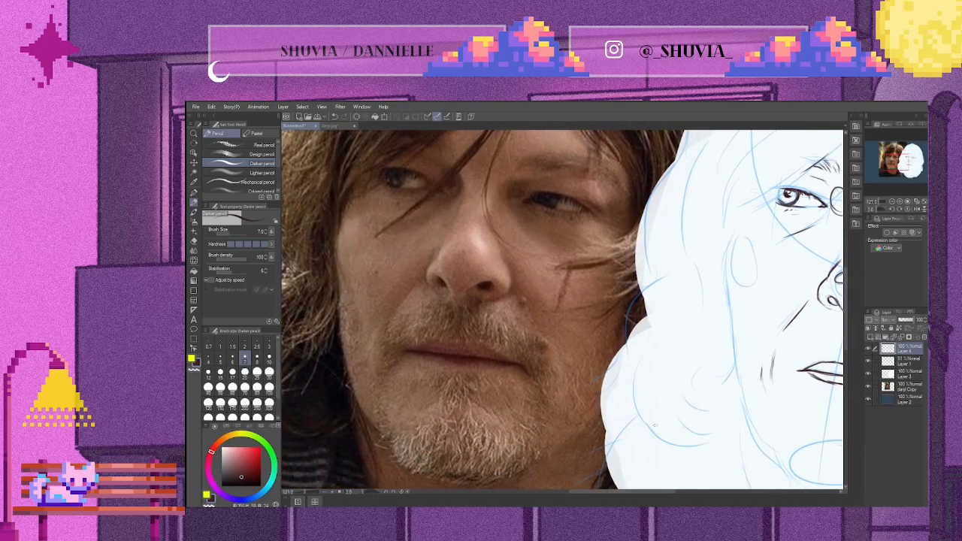
drag(725, 251, 743, 402)
drag(729, 314, 738, 369)
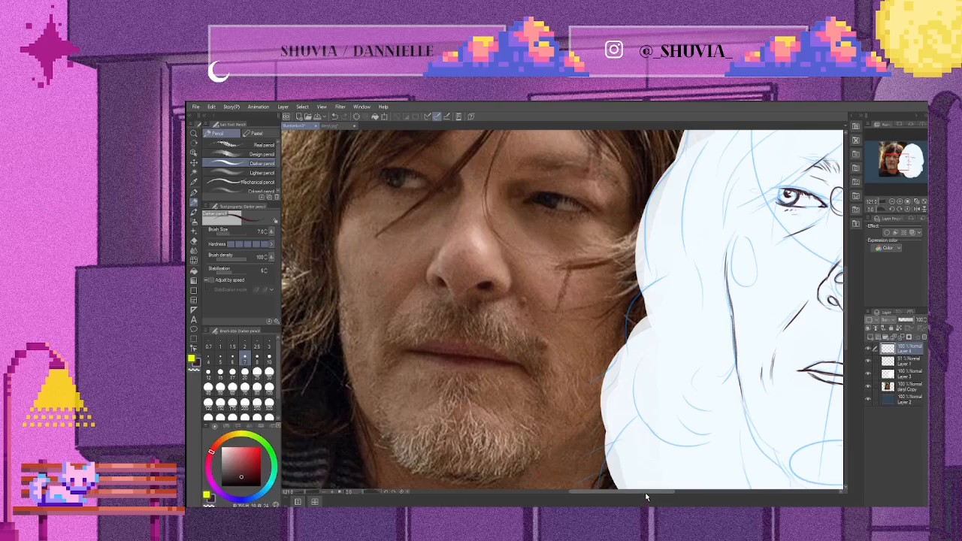
drag(645, 492, 659, 492)
mouse_move(666, 374)
mouse_down()
mouse_move(683, 437)
mouse_move(714, 472)
mouse_up()
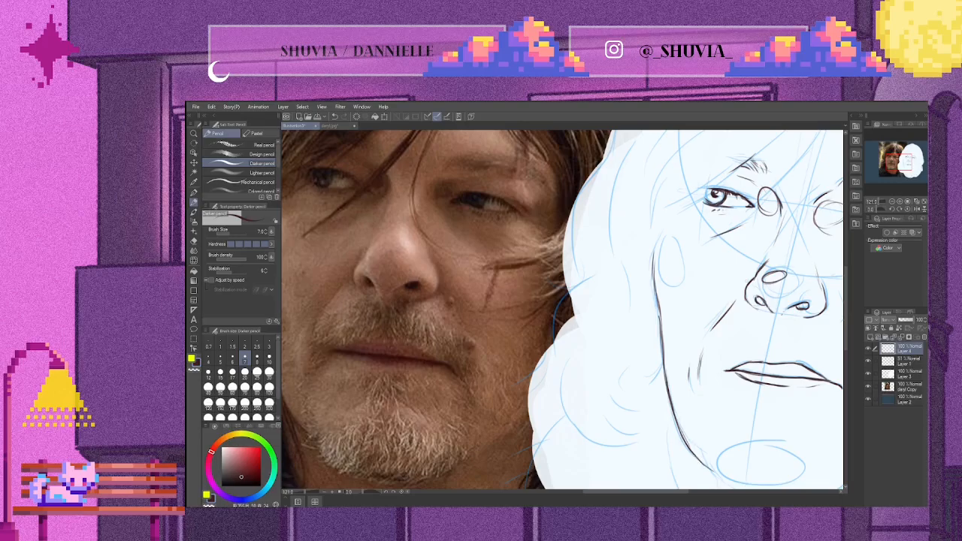
Step: Draw the moustache lines around the mouth and continue the jaw outline along the bottom of the chin
scroll(775, 314, down, 4)
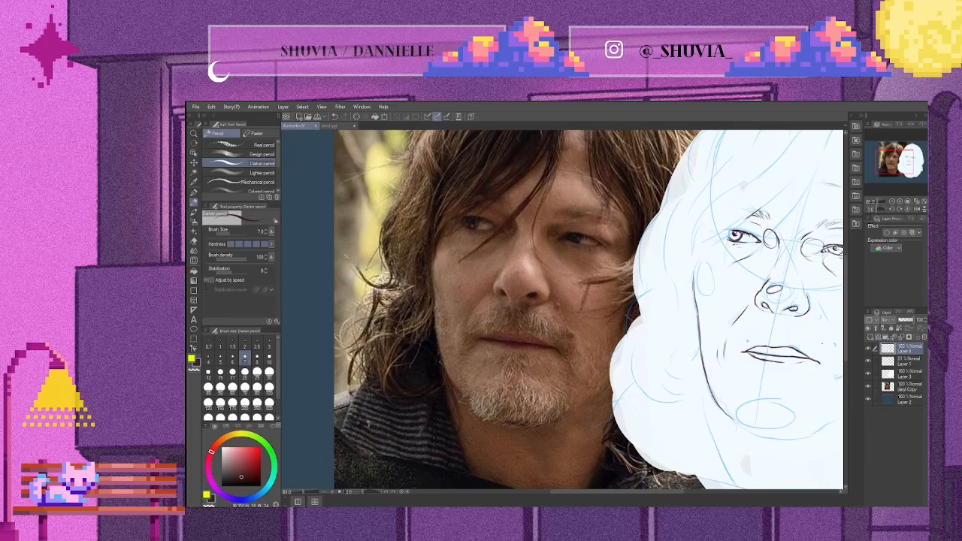
mouse_move(731, 349)
mouse_down()
mouse_move(739, 363)
mouse_move(752, 350)
mouse_up()
drag(832, 350, 834, 377)
mouse_move(712, 395)
mouse_down()
mouse_move(743, 428)
mouse_move(799, 439)
mouse_up()
drag(739, 426, 771, 441)
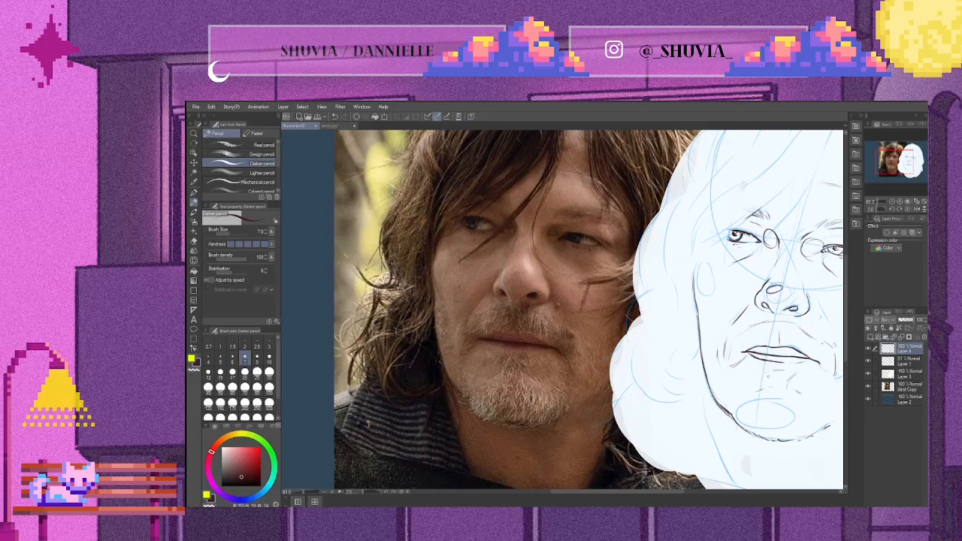
Step: Add beard strokes around the mouth and chin, and draw the oval on the left cheekbone
mouse_move(759, 369)
mouse_down()
mouse_move(772, 364)
mouse_move(798, 385)
mouse_move(750, 406)
mouse_move(818, 409)
mouse_up()
drag(728, 393, 733, 411)
mouse_move(741, 344)
mouse_down()
mouse_move(733, 331)
mouse_move(729, 357)
mouse_up()
drag(708, 316, 713, 340)
mouse_move(715, 275)
mouse_down()
mouse_move(698, 287)
mouse_move(707, 265)
mouse_up()
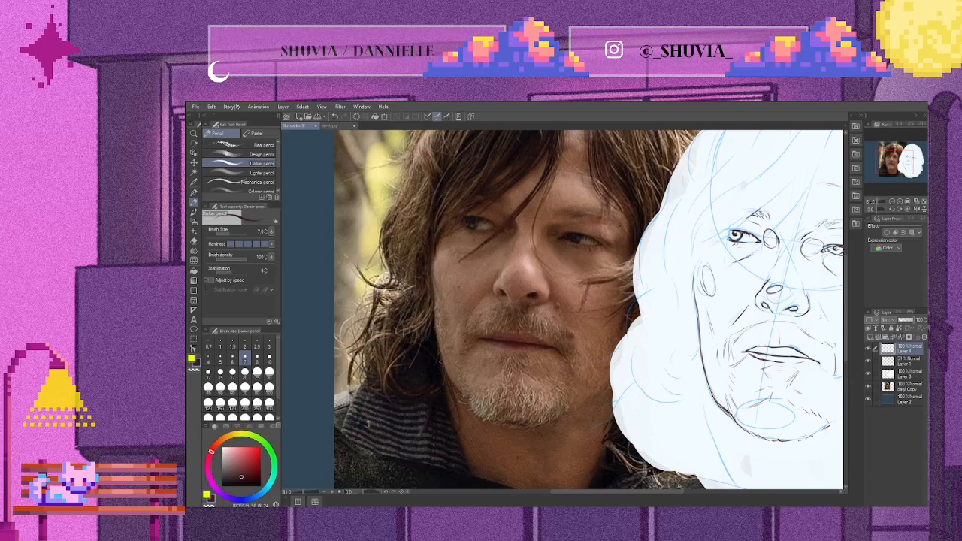
Step: Draw the right-hand jawline from the chin upward and add crease strokes beside the nose and under the left-hand eye
drag(677, 491, 709, 492)
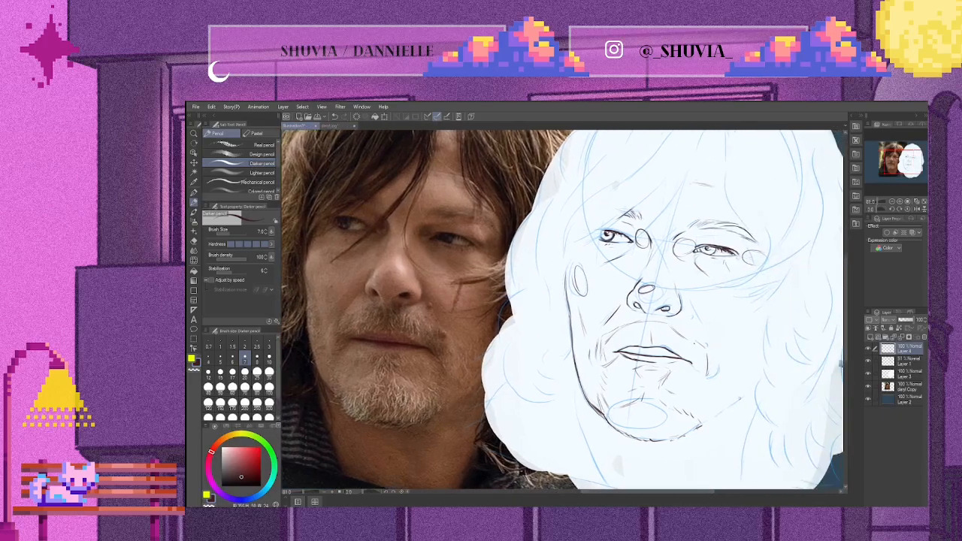
drag(713, 419, 757, 387)
scroll(710, 230, down, 1)
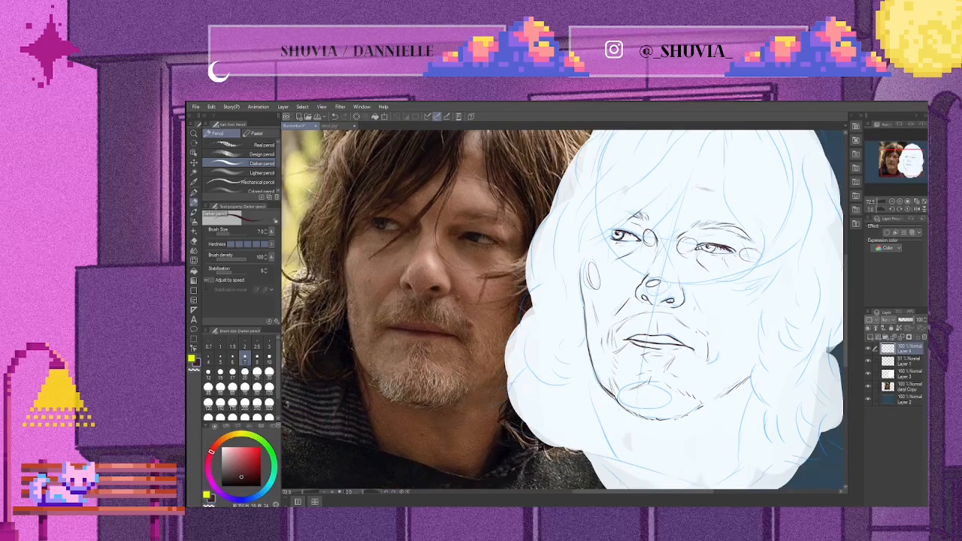
drag(643, 310, 627, 319)
drag(636, 255, 614, 265)
Step: Draw the hair strand framing the right side of the forehead and the face edge running down to the jaw
scroll(845, 264, up, 1)
scroll(845, 264, up, 1)
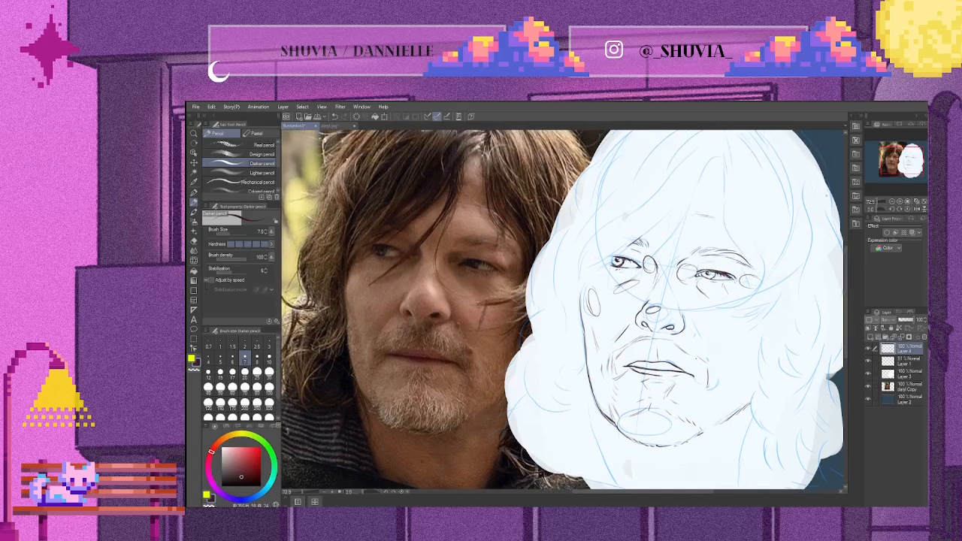
scroll(564, 312, down, 2)
scroll(563, 312, up, 1)
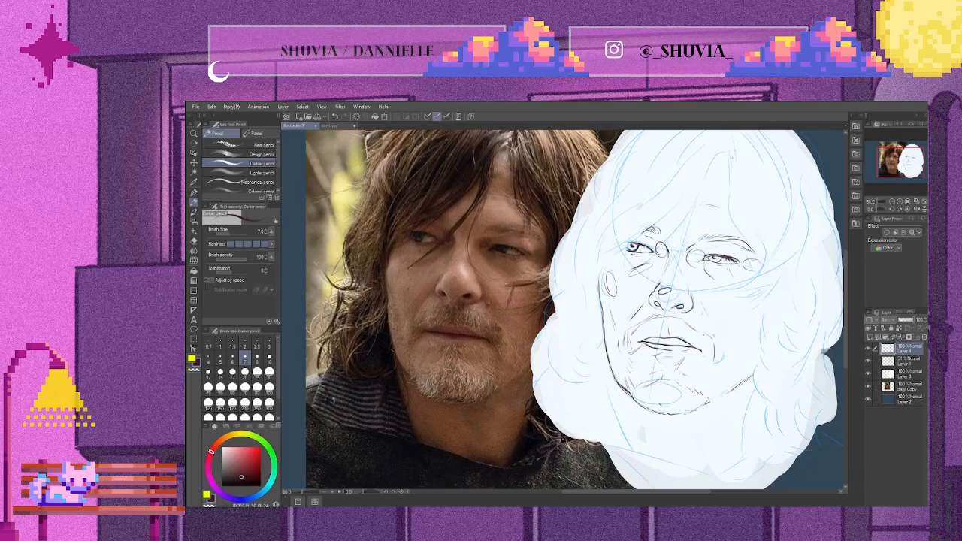
drag(726, 155, 744, 245)
mouse_move(731, 175)
mouse_down()
mouse_move(751, 243)
mouse_move(749, 278)
mouse_move(732, 295)
mouse_move(756, 304)
mouse_move(763, 329)
mouse_move(753, 387)
mouse_up()
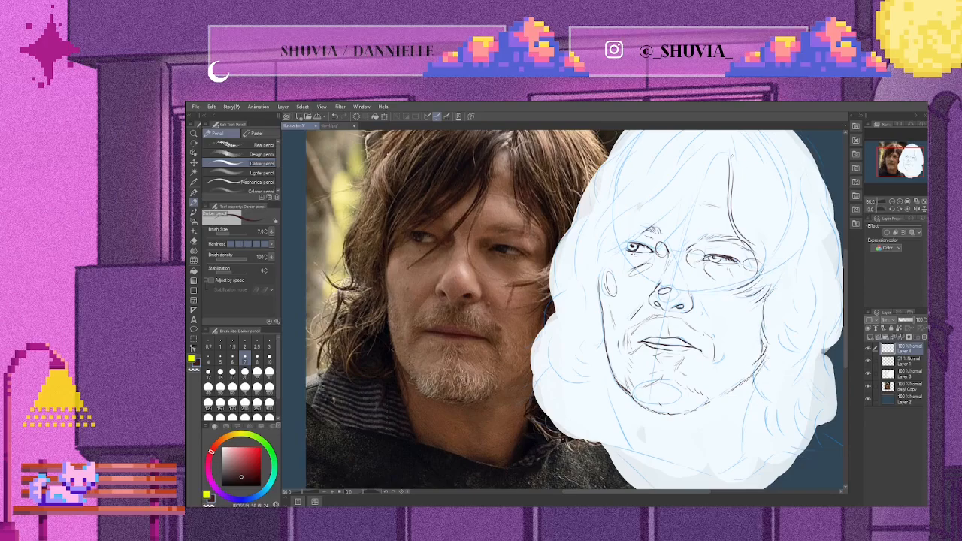
Step: Draw the fringe strands sweeping from the parting across the forehead toward the left side of the face
drag(730, 154, 643, 254)
drag(679, 217, 637, 258)
mouse_move(695, 201)
mouse_down()
mouse_move(684, 218)
mouse_move(690, 275)
mouse_up()
mouse_move(703, 185)
mouse_down()
mouse_move(698, 210)
mouse_move(641, 225)
mouse_up()
drag(680, 197, 621, 240)
drag(623, 242, 602, 275)
drag(624, 217, 601, 263)
drag(652, 196, 626, 215)
mouse_move(726, 136)
mouse_down()
mouse_move(657, 195)
mouse_move(627, 193)
mouse_move(609, 219)
mouse_up()
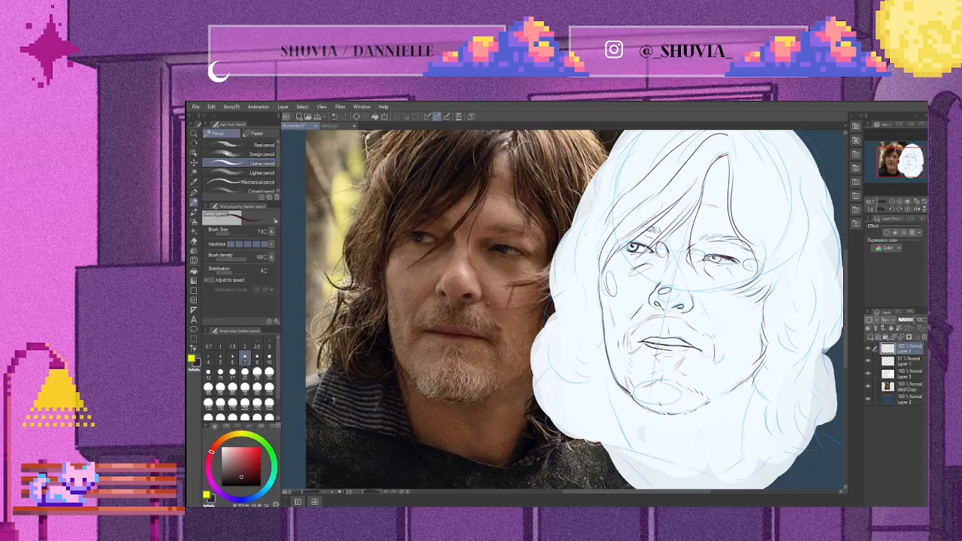
Step: Draw the wavy hair locks hanging beside the left cheek, including the curled ends at jaw height
mouse_move(572, 228)
mouse_down()
mouse_move(558, 263)
mouse_move(593, 278)
mouse_move(561, 301)
mouse_up()
mouse_move(557, 306)
mouse_down()
mouse_move(543, 352)
mouse_move(554, 343)
mouse_move(558, 368)
mouse_move(597, 380)
mouse_up()
mouse_move(574, 362)
mouse_down()
mouse_move(588, 379)
mouse_move(608, 378)
mouse_move(598, 375)
mouse_up()
drag(596, 356, 601, 370)
drag(602, 327, 577, 345)
mouse_move(597, 335)
mouse_down()
mouse_move(579, 340)
mouse_move(576, 316)
mouse_up()
drag(590, 307, 581, 324)
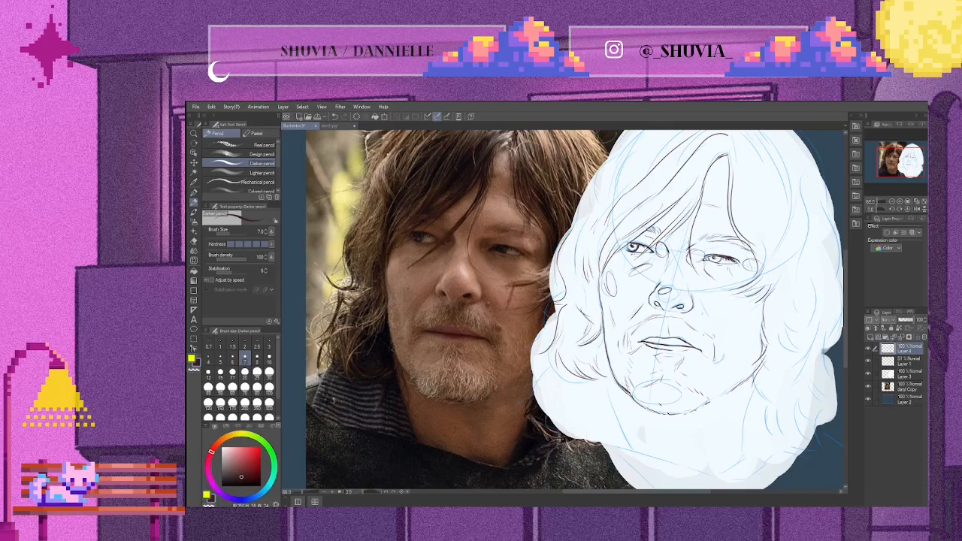
drag(571, 369, 555, 382)
drag(563, 370, 552, 380)
drag(643, 492, 661, 492)
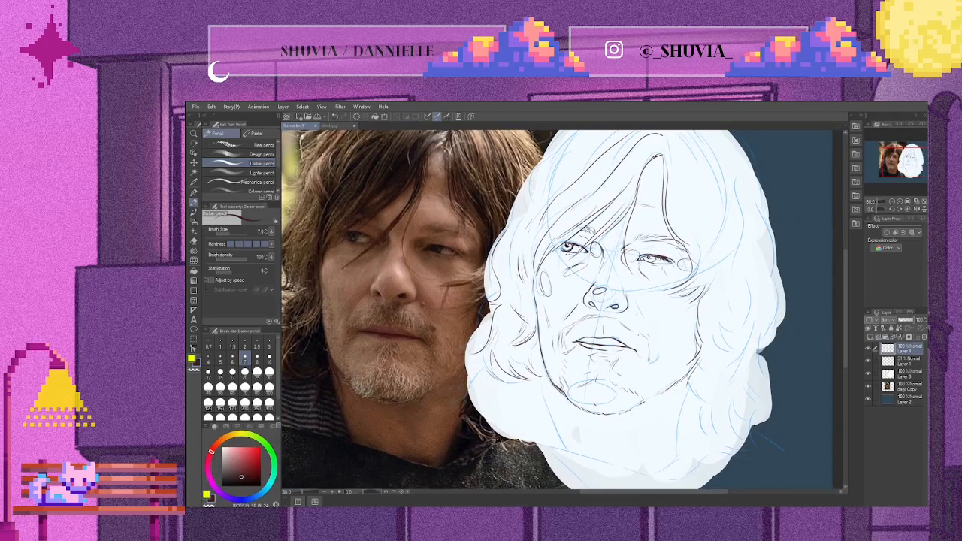
Step: Move the reference photo's layer to the left until it clears the sketch, then make Layer 4 active again
scroll(522, 270, down, 1)
click(907, 388)
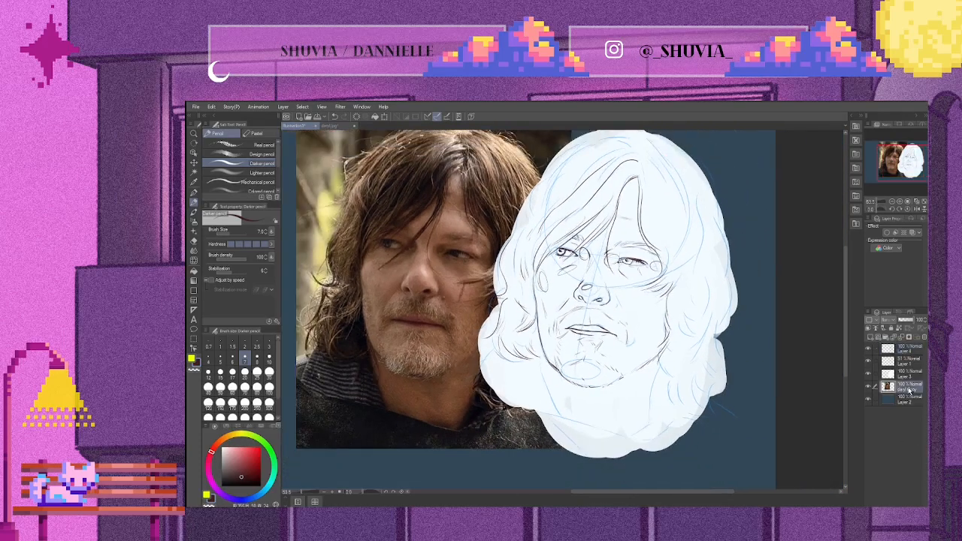
click(192, 162)
drag(374, 261, 300, 259)
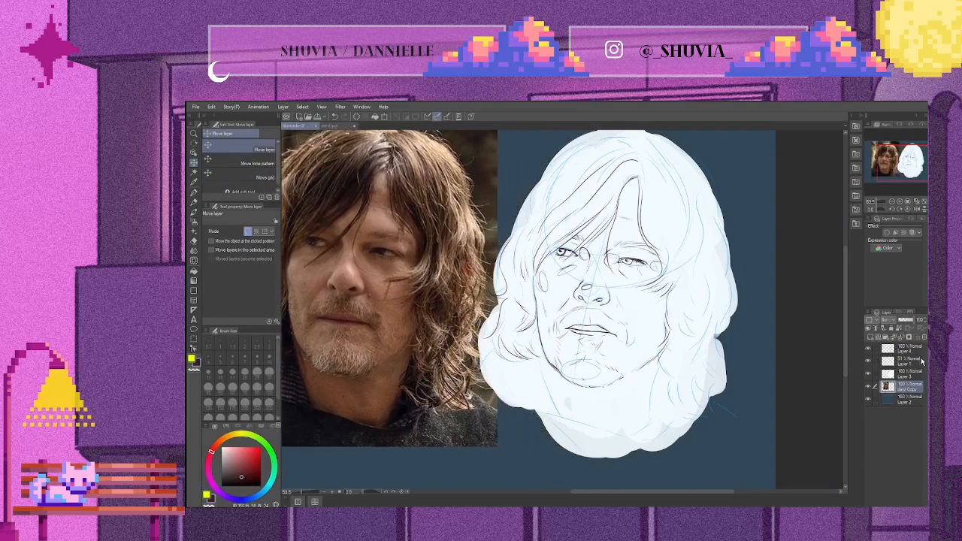
click(912, 353)
click(914, 351)
click(867, 350)
click(867, 349)
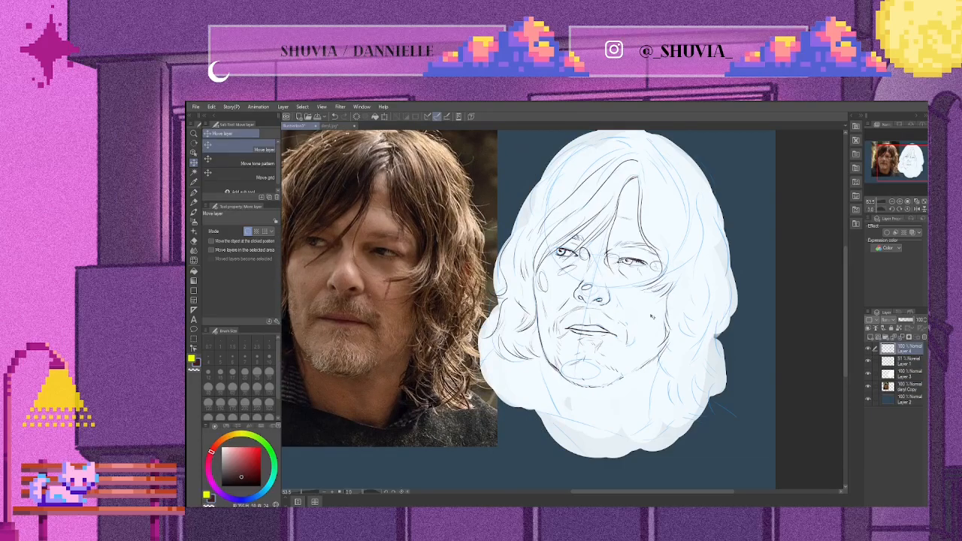
Step: Pencil the curled lock ends and wavy strands hanging beside the right side of the jaw and neck
key(p)
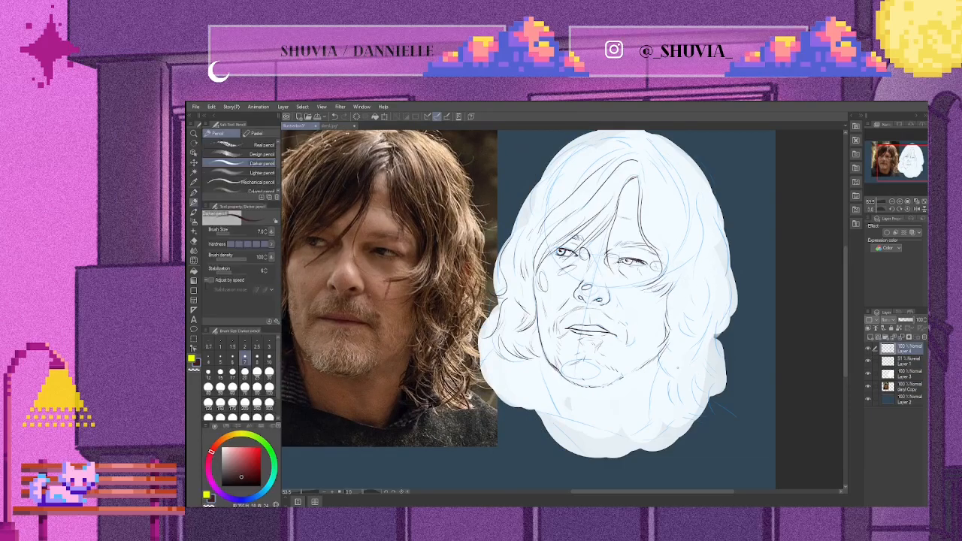
mouse_move(664, 355)
mouse_down()
mouse_move(679, 372)
mouse_move(676, 409)
mouse_move(706, 406)
mouse_up()
drag(660, 384, 658, 403)
drag(679, 308, 714, 347)
drag(679, 276, 700, 300)
Step: Draw the long hair strands framing the right temple and running down past the right eye
mouse_move(691, 202)
mouse_down()
mouse_move(684, 292)
mouse_move(685, 230)
mouse_move(682, 280)
mouse_up()
drag(687, 272, 680, 293)
drag(651, 176, 670, 248)
drag(670, 206, 673, 248)
drag(675, 217, 676, 253)
Step: Draw the hair parting at the crown and the long strands sweeping from it over the left side of the head
mouse_move(638, 162)
mouse_down()
mouse_move(641, 175)
mouse_move(634, 153)
mouse_up()
drag(637, 138, 631, 150)
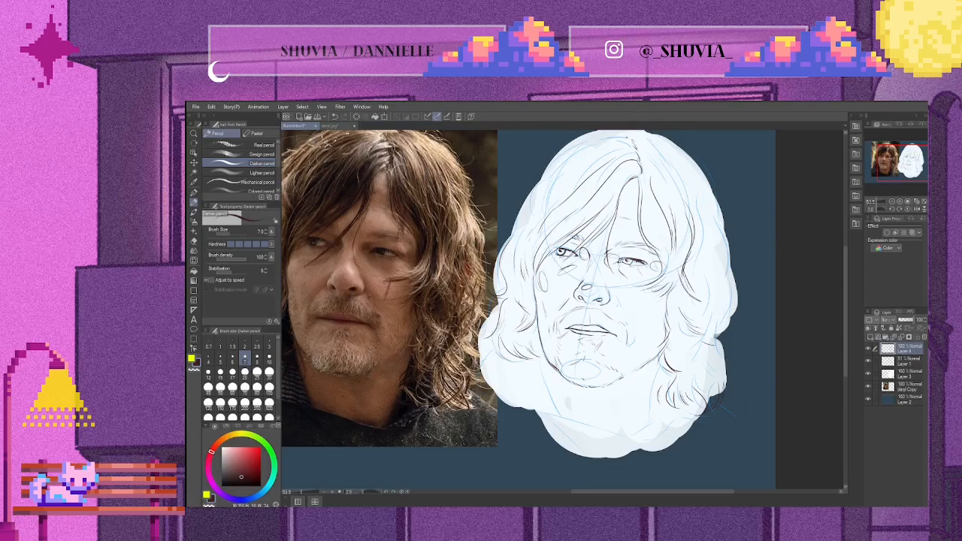
drag(632, 138, 607, 143)
mouse_move(631, 137)
mouse_down()
mouse_move(586, 153)
mouse_move(569, 173)
mouse_up()
mouse_move(634, 131)
mouse_down()
mouse_move(568, 149)
mouse_move(528, 197)
mouse_move(572, 176)
mouse_move(552, 194)
mouse_up()
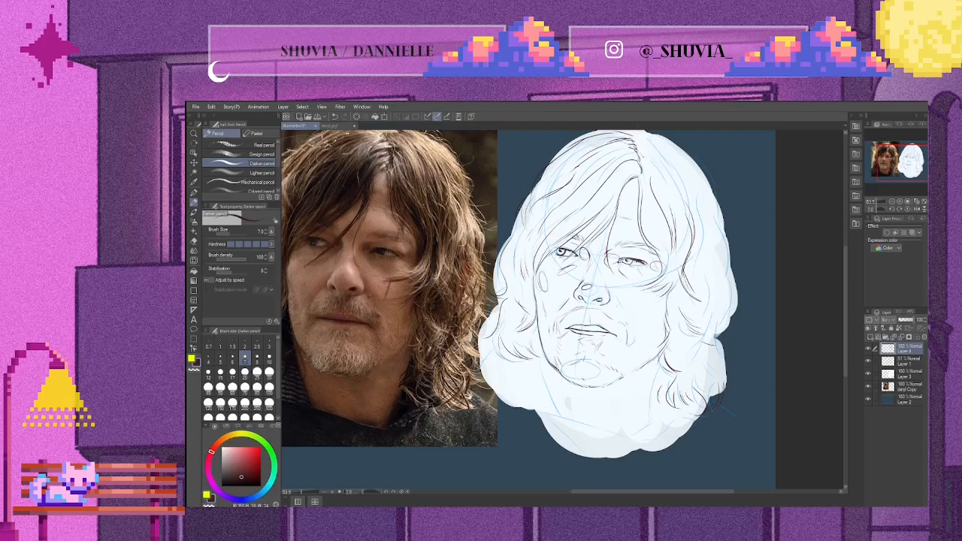
Step: Draw the strands and outer contour of the right-hand hair from the parting down to jaw height
mouse_move(641, 154)
mouse_down()
mouse_move(667, 187)
mouse_move(681, 186)
mouse_up()
drag(674, 154, 692, 188)
mouse_move(639, 136)
mouse_down()
mouse_move(665, 143)
mouse_move(699, 179)
mouse_move(711, 221)
mouse_move(724, 227)
mouse_move(729, 265)
mouse_move(711, 320)
mouse_up()
mouse_move(716, 281)
mouse_down()
mouse_move(732, 327)
mouse_move(714, 362)
mouse_up()
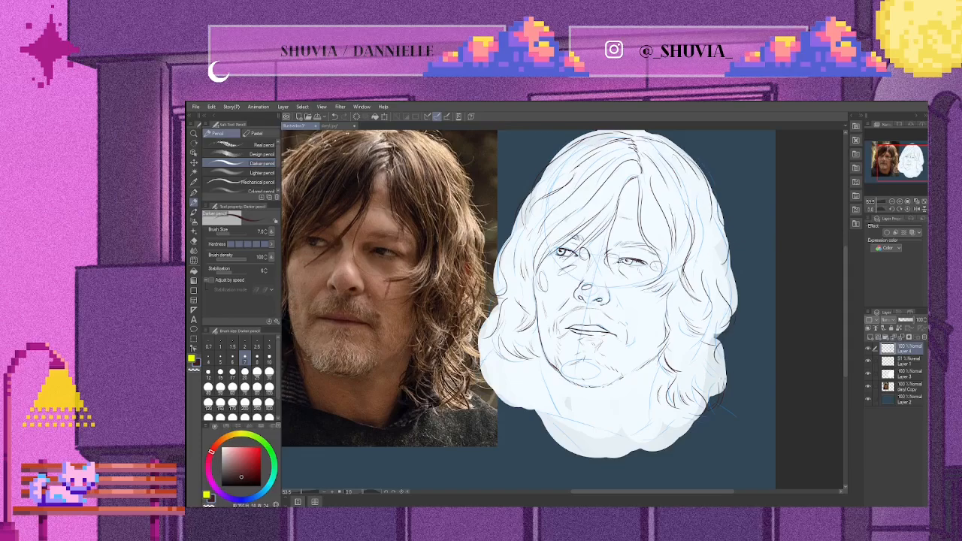
mouse_move(714, 219)
mouse_down()
mouse_move(701, 281)
mouse_move(711, 294)
mouse_move(698, 266)
mouse_move(705, 287)
mouse_up()
mouse_move(710, 292)
mouse_down()
mouse_move(719, 300)
mouse_move(713, 294)
mouse_up()
Step: Add small skin marks beside the nose and on the right cheek, and strengthen the strand below the parting
drag(612, 293, 622, 310)
scroll(563, 339, up, 2)
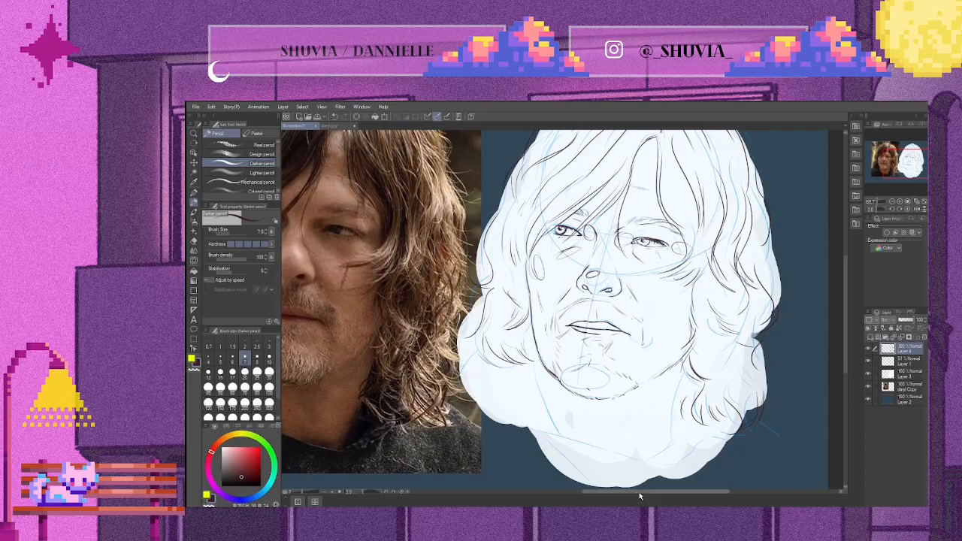
drag(638, 492, 622, 492)
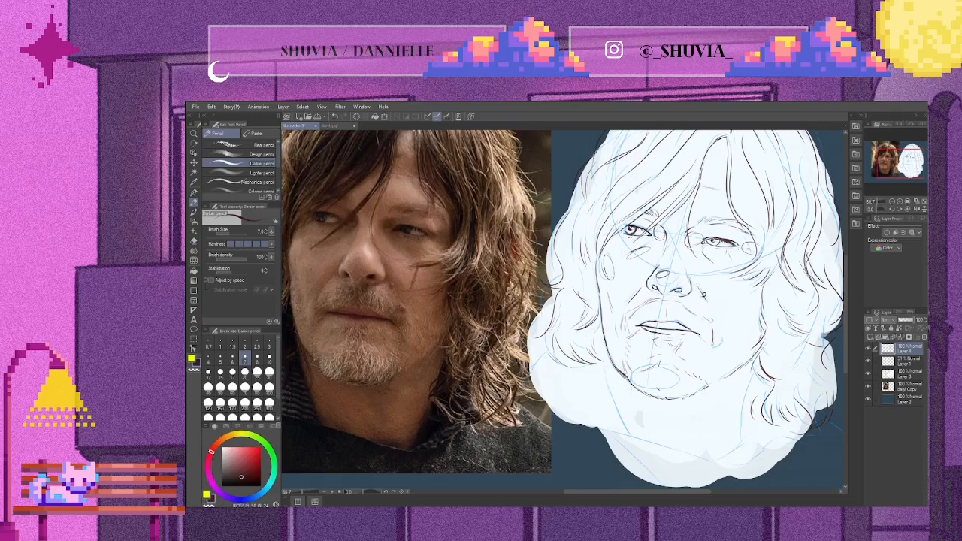
drag(710, 318, 713, 323)
drag(724, 274, 743, 271)
drag(728, 149, 725, 168)
drag(729, 167, 723, 204)
Step: Draw both edges of the neck below the jaw and add short throat marks under the chin
drag(677, 415, 687, 428)
drag(748, 391, 740, 418)
mouse_move(610, 389)
mouse_down()
mouse_move(603, 366)
mouse_move(631, 437)
mouse_up()
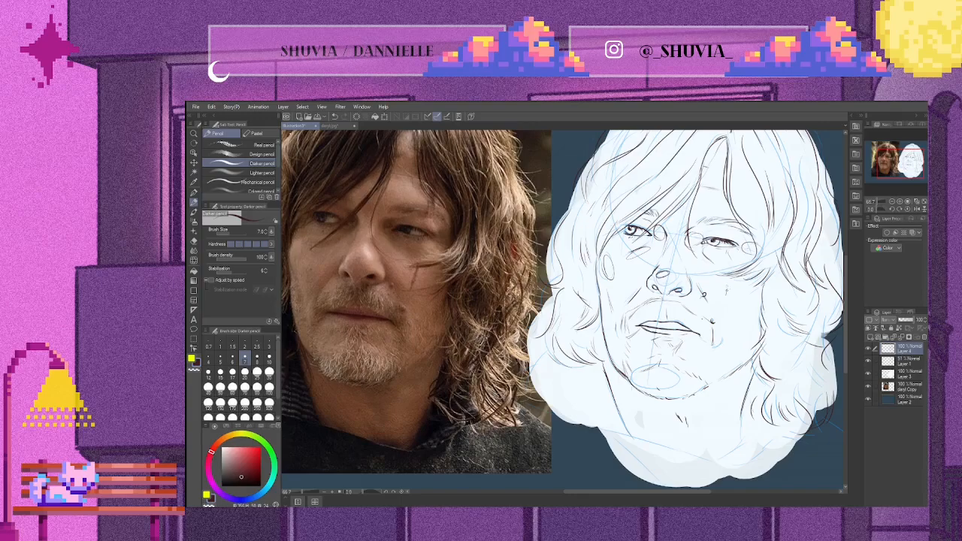
Step: Add short beard strokes along the right jaw, mouth corners, chin and below the lower lip, plus creases beside the nose
drag(727, 285, 725, 300)
drag(646, 271, 632, 291)
drag(689, 381, 696, 390)
drag(665, 237, 667, 254)
drag(707, 292, 714, 304)
mouse_move(754, 321)
mouse_down()
mouse_move(751, 353)
mouse_move(714, 340)
mouse_up()
drag(635, 324, 628, 332)
drag(654, 373, 680, 380)
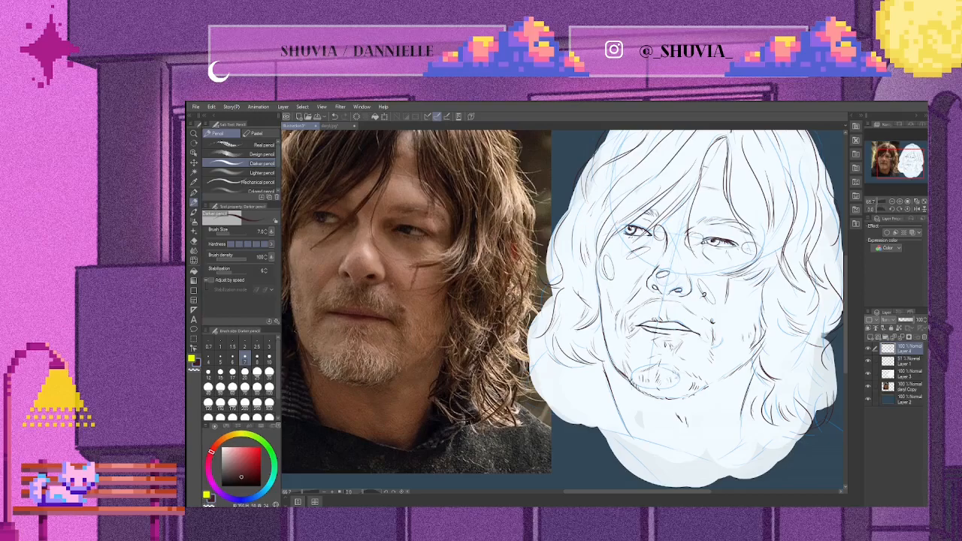
mouse_move(656, 345)
mouse_down()
mouse_move(677, 354)
mouse_move(681, 369)
mouse_move(655, 370)
mouse_up()
Step: Outline the lower left hair, draw the neckline across the base of the neck and add lock ends on the right
drag(603, 252, 595, 279)
drag(548, 350, 531, 376)
mouse_move(631, 437)
mouse_down()
mouse_move(730, 486)
mouse_move(743, 414)
mouse_up()
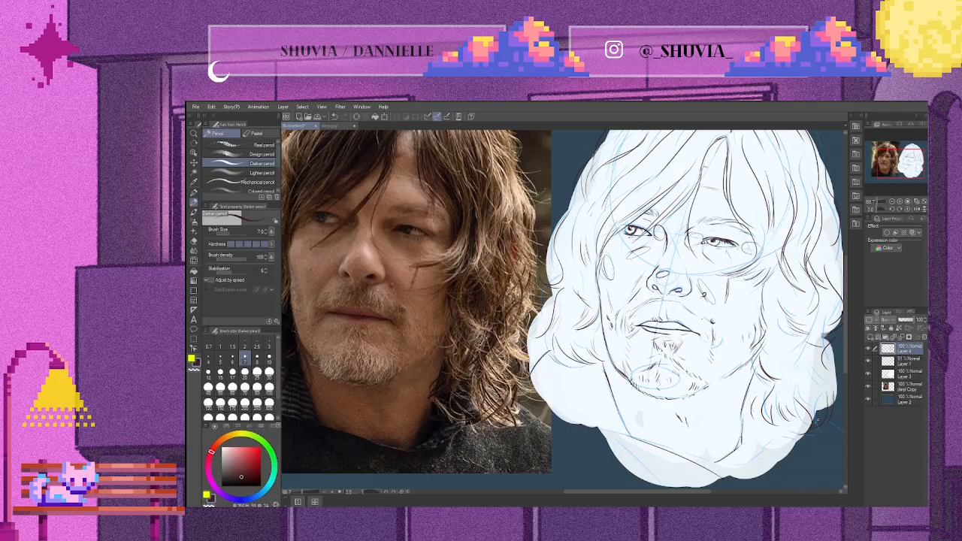
drag(835, 380, 827, 392)
drag(761, 398, 756, 416)
drag(762, 363, 759, 385)
drag(694, 452, 704, 463)
Step: Fill in the moustache and the left jaw stubble with short strokes and add hairs to the right eyebrow
drag(674, 267, 678, 272)
drag(605, 312, 608, 342)
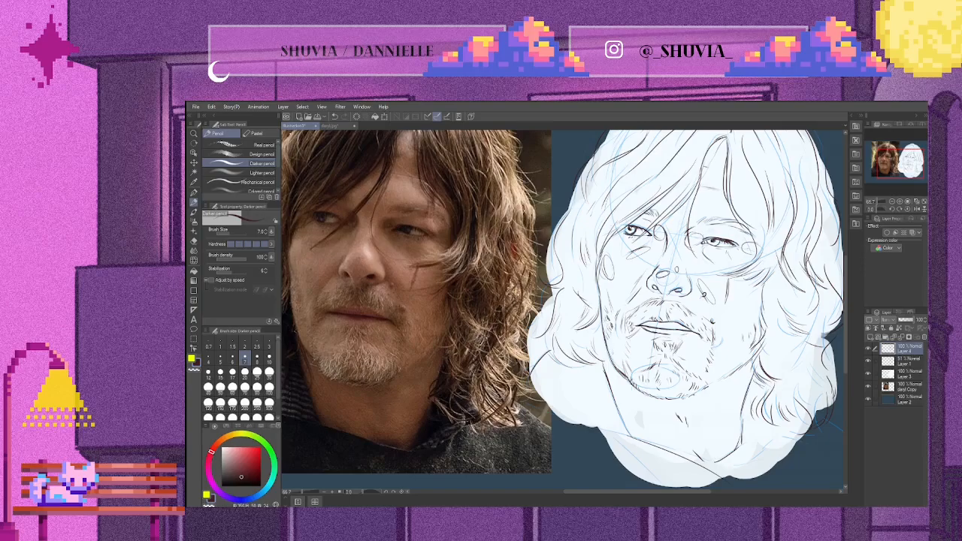
drag(629, 375, 634, 382)
mouse_move(709, 223)
mouse_down()
mouse_move(727, 219)
mouse_move(717, 220)
mouse_up()
Step: Hatch the shadow between the right eyebrow and the inner corner of the right eye
scroll(683, 216, down, 1)
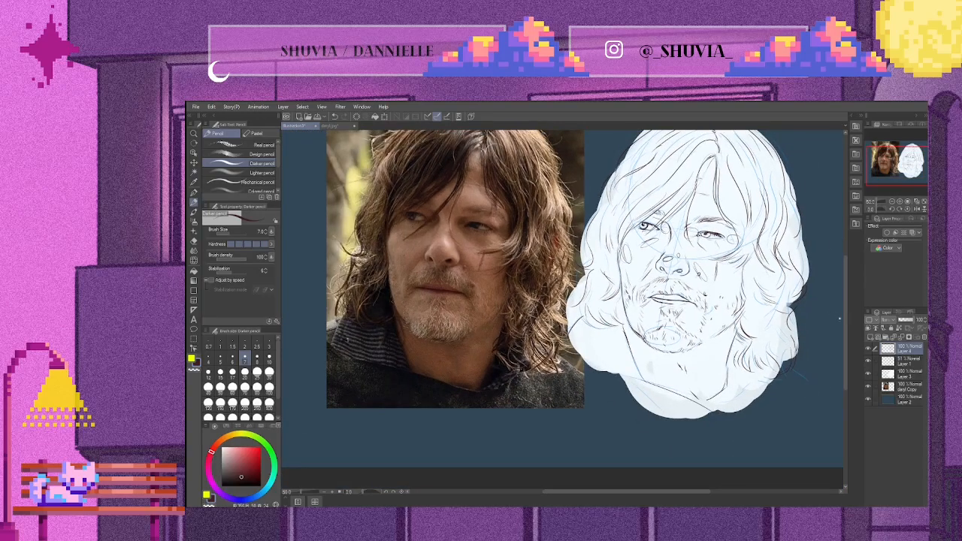
drag(844, 323, 850, 299)
scroll(687, 294, down, 1)
scroll(686, 294, down, 1)
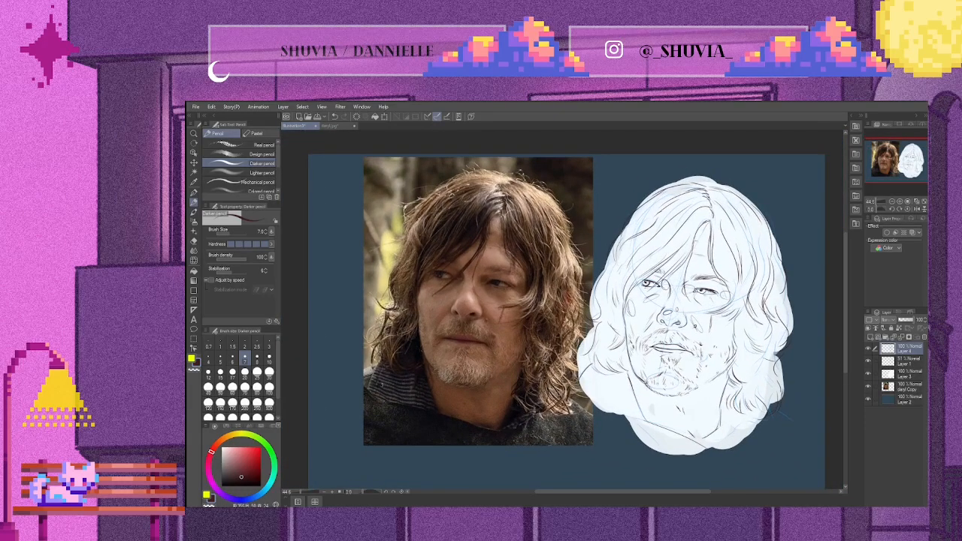
scroll(698, 325, up, 2)
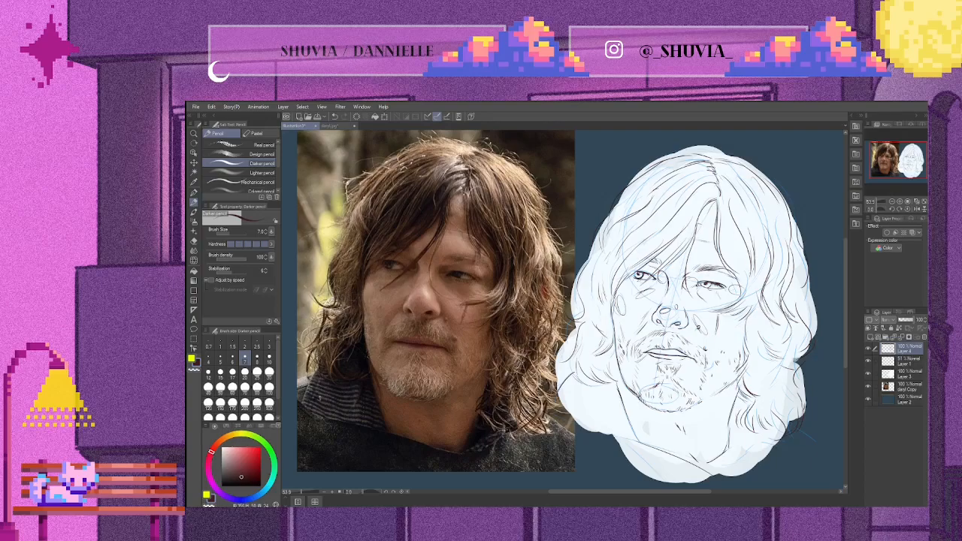
scroll(693, 289, up, 3)
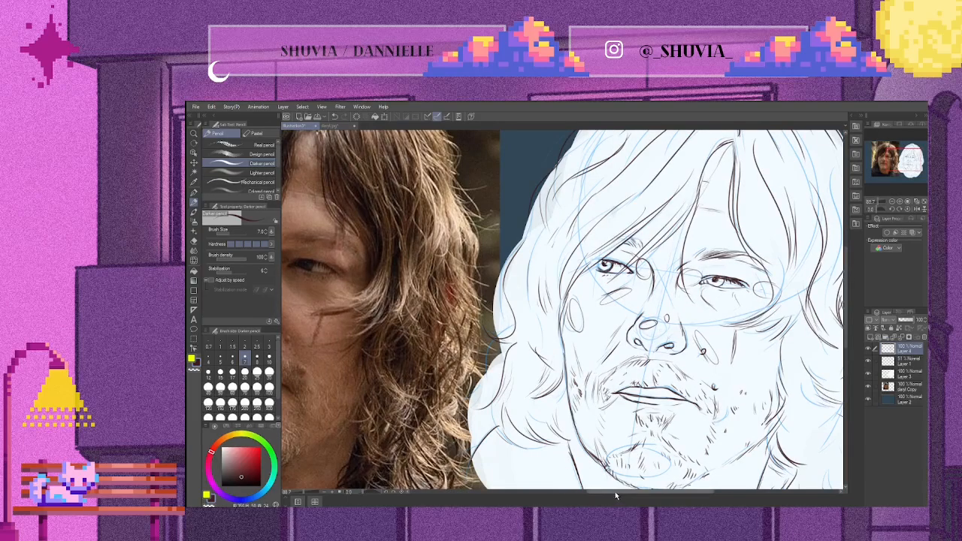
drag(616, 493, 604, 493)
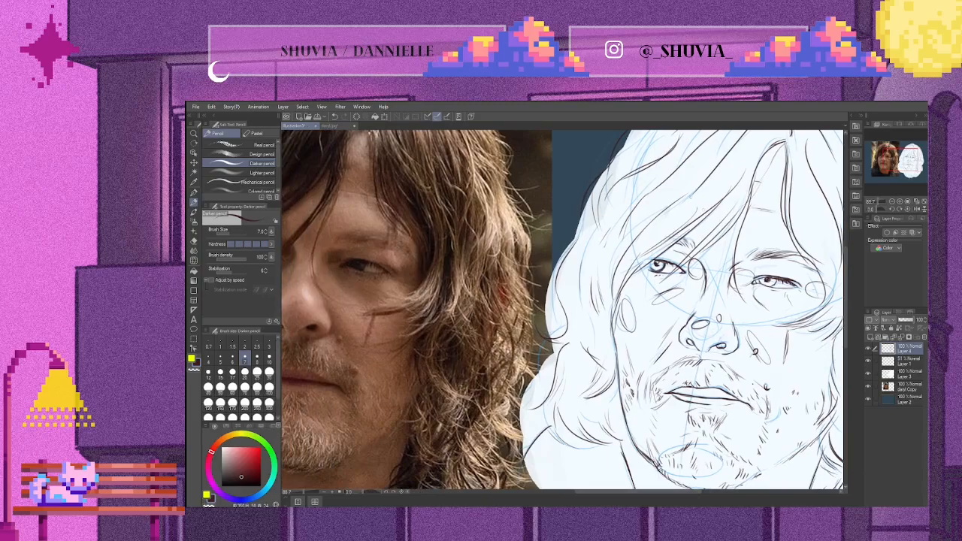
drag(757, 282, 769, 277)
mouse_move(756, 231)
mouse_down()
mouse_move(767, 237)
mouse_move(760, 247)
mouse_up()
key(ctrl+z)
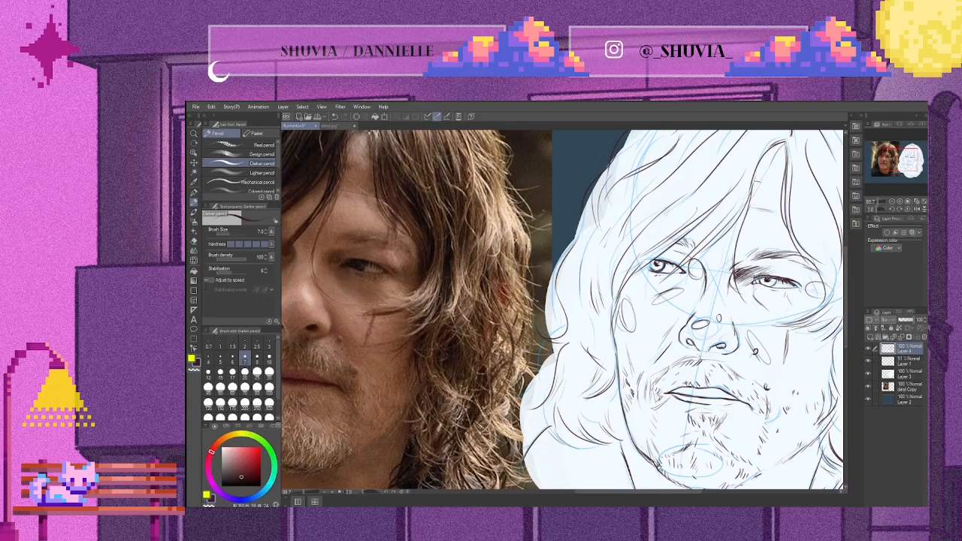
Step: Darken the right eye's iris and upper lid, and hatch the shadow around its outer corner
drag(773, 278, 777, 286)
drag(770, 277, 777, 281)
mouse_move(769, 263)
mouse_down()
mouse_move(786, 267)
mouse_move(775, 259)
mouse_up()
mouse_move(777, 278)
mouse_down()
mouse_move(794, 275)
mouse_move(791, 290)
mouse_move(817, 293)
mouse_up()
mouse_move(801, 279)
mouse_down()
mouse_move(792, 285)
mouse_move(807, 292)
mouse_up()
drag(828, 286, 818, 293)
mouse_move(830, 291)
mouse_down()
mouse_move(819, 299)
mouse_move(793, 283)
mouse_up()
drag(808, 268, 788, 281)
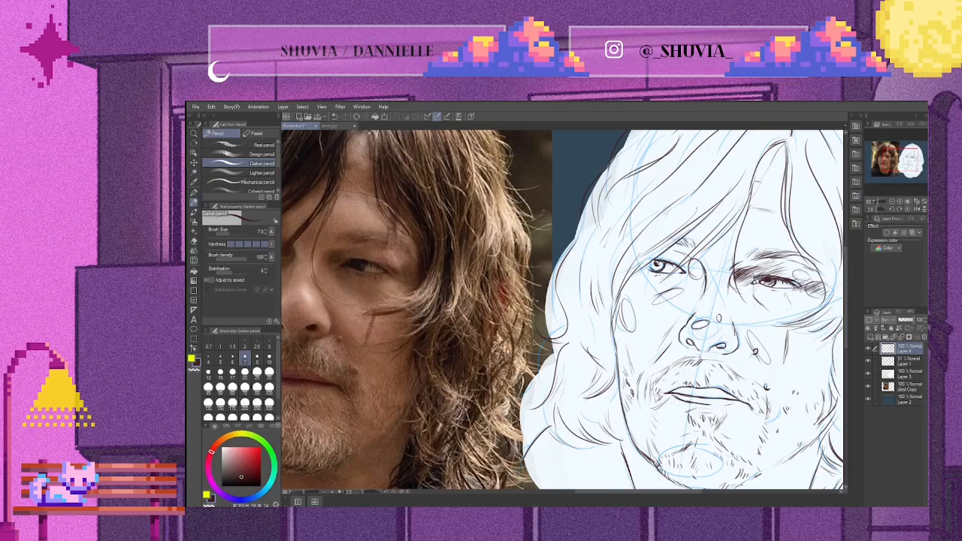
Step: Hatch a dense shadow under the right eye, from the inner corner across the lower lid
drag(738, 276, 734, 285)
drag(740, 281, 740, 284)
mouse_move(762, 285)
mouse_down()
mouse_move(745, 294)
mouse_move(758, 311)
mouse_up()
drag(781, 305, 769, 312)
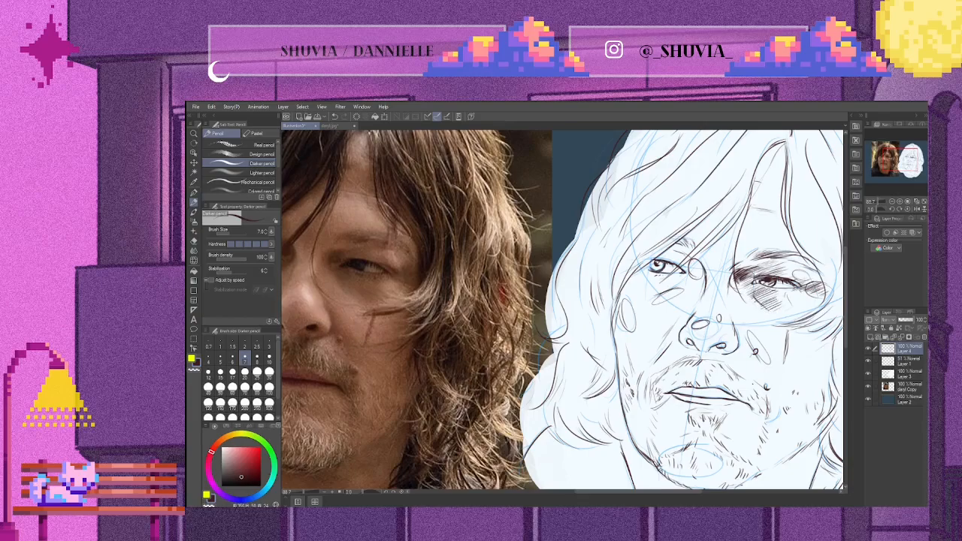
drag(754, 277, 742, 289)
drag(757, 284, 743, 293)
mouse_move(762, 284)
mouse_down()
mouse_move(745, 291)
mouse_move(755, 301)
mouse_up()
drag(772, 292, 761, 303)
mouse_move(773, 294)
mouse_down()
mouse_move(755, 304)
mouse_move(764, 294)
mouse_move(753, 293)
mouse_move(770, 311)
mouse_up()
mouse_move(786, 304)
mouse_down()
mouse_move(774, 311)
mouse_move(773, 303)
mouse_up()
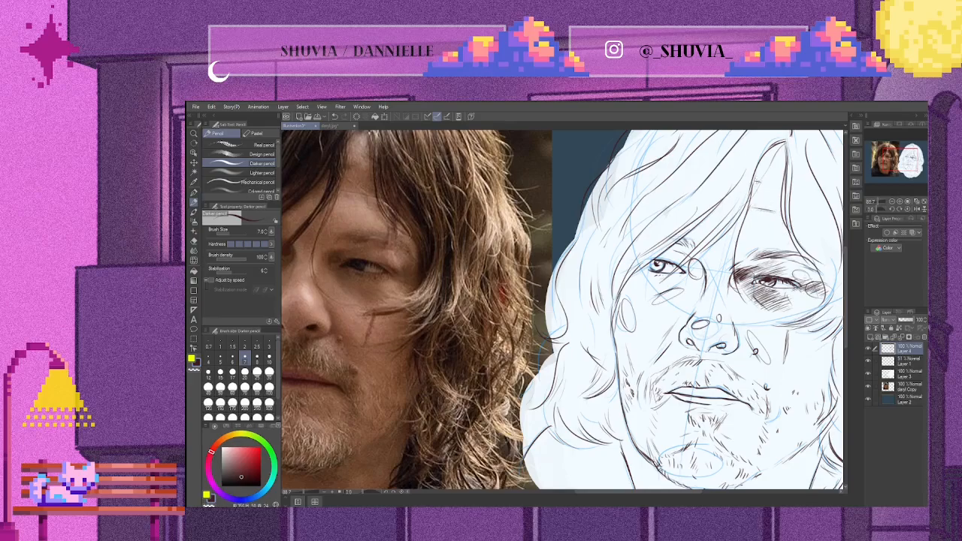
Step: Hatch shading on the forehead below the parting and above the inner end of the right eyebrow
mouse_move(753, 188)
mouse_down()
mouse_move(765, 184)
mouse_move(778, 196)
mouse_move(763, 197)
mouse_move(771, 198)
mouse_up()
mouse_move(755, 197)
mouse_down()
mouse_move(768, 201)
mouse_move(760, 208)
mouse_move(778, 205)
mouse_up()
drag(738, 240, 756, 233)
drag(735, 243, 757, 236)
drag(740, 246, 755, 246)
mouse_move(741, 252)
mouse_down()
mouse_move(760, 253)
mouse_move(749, 231)
mouse_up()
mouse_move(742, 234)
mouse_down()
mouse_move(757, 229)
mouse_move(741, 249)
mouse_move(779, 240)
mouse_move(768, 240)
mouse_up()
drag(753, 242, 767, 237)
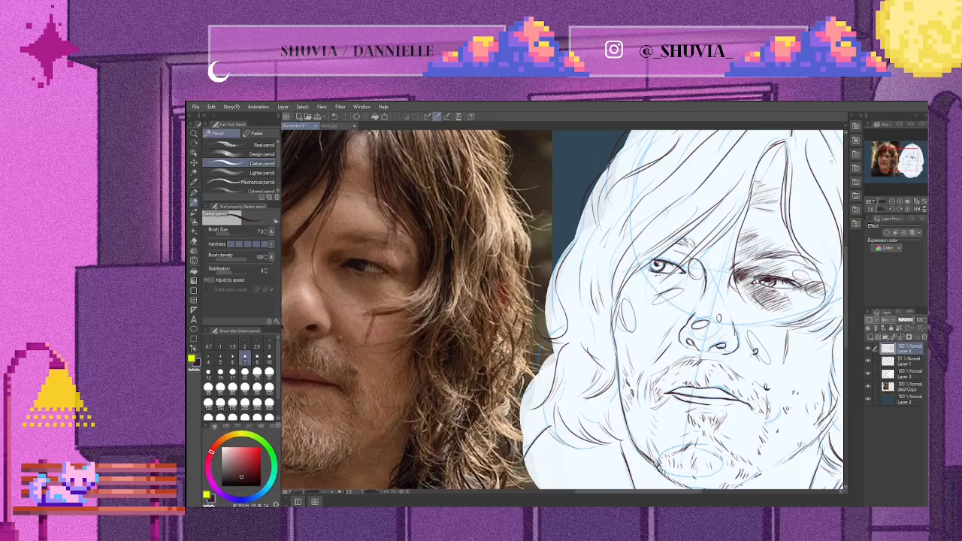
drag(784, 207, 789, 202)
drag(779, 294, 798, 286)
Step: Deepen the hatching at the inner corner of the right eye beside the nose bridge
drag(667, 491, 655, 493)
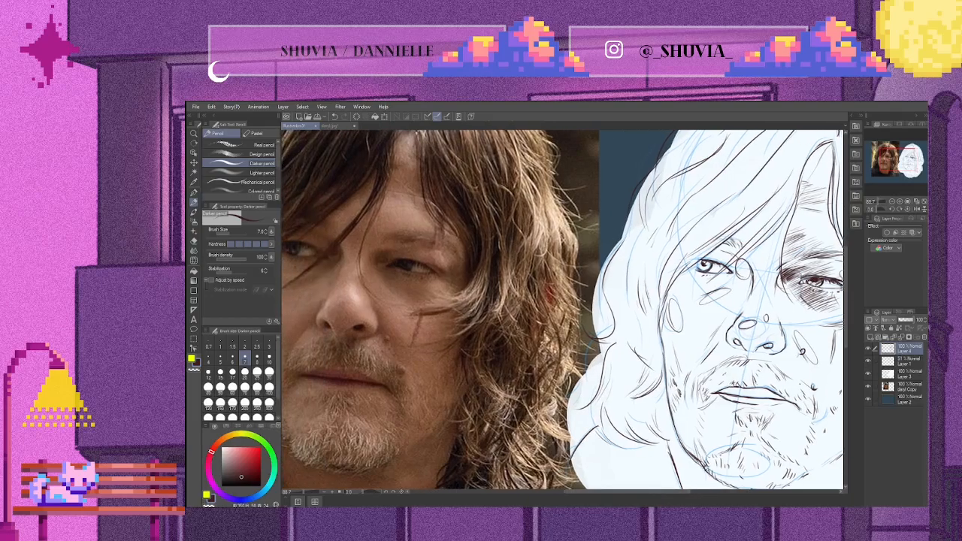
mouse_move(809, 280)
mouse_down()
mouse_move(822, 284)
mouse_move(797, 279)
mouse_up()
drag(801, 277, 794, 291)
drag(806, 287, 792, 295)
Step: Hatch the shadow at the left eye's inner corner and across its upper lid up to the eyebrow
drag(750, 273, 734, 270)
mouse_move(747, 262)
mouse_down()
mouse_move(733, 268)
mouse_move(739, 274)
mouse_up()
drag(750, 273, 729, 272)
drag(739, 265, 730, 266)
drag(740, 261, 726, 264)
drag(740, 256, 720, 264)
drag(741, 254, 717, 261)
drag(721, 256, 707, 259)
drag(721, 250, 710, 255)
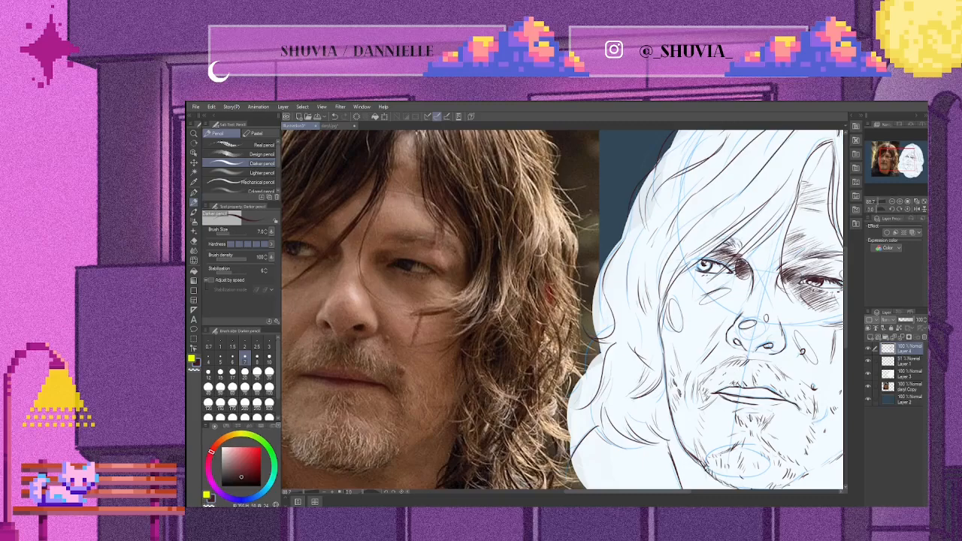
mouse_move(719, 254)
mouse_down()
mouse_move(702, 259)
mouse_move(711, 253)
mouse_up()
drag(739, 250, 726, 255)
Step: Hatch the area beneath the left eye and darken its iris, outer corner and upper lid
mouse_move(734, 266)
mouse_down()
mouse_move(730, 276)
mouse_move(750, 276)
mouse_move(729, 296)
mouse_move(726, 287)
mouse_up()
mouse_move(741, 283)
mouse_down()
mouse_move(717, 294)
mouse_move(731, 285)
mouse_move(698, 285)
mouse_move(726, 284)
mouse_move(701, 294)
mouse_up()
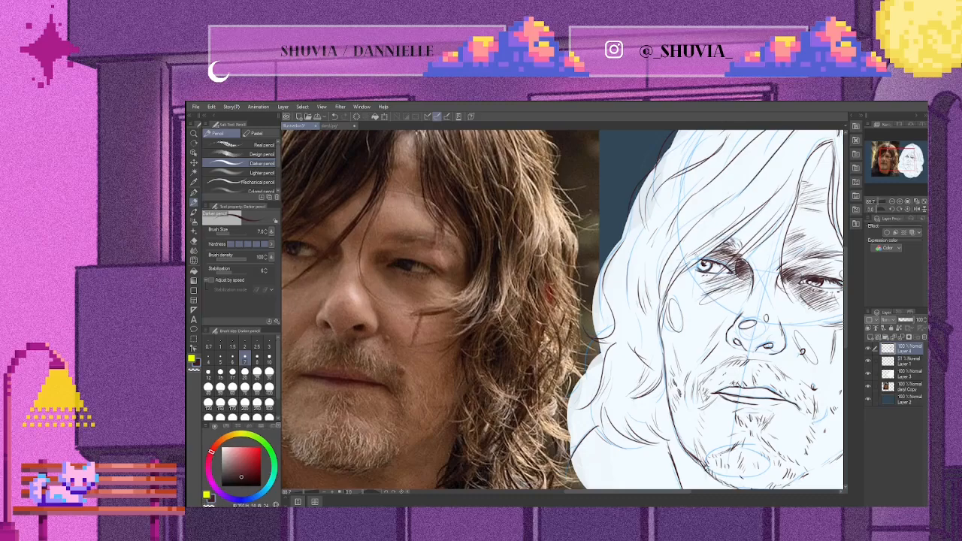
drag(703, 260, 702, 267)
drag(818, 281, 812, 284)
drag(715, 273, 697, 277)
drag(709, 271, 692, 276)
drag(742, 280, 694, 291)
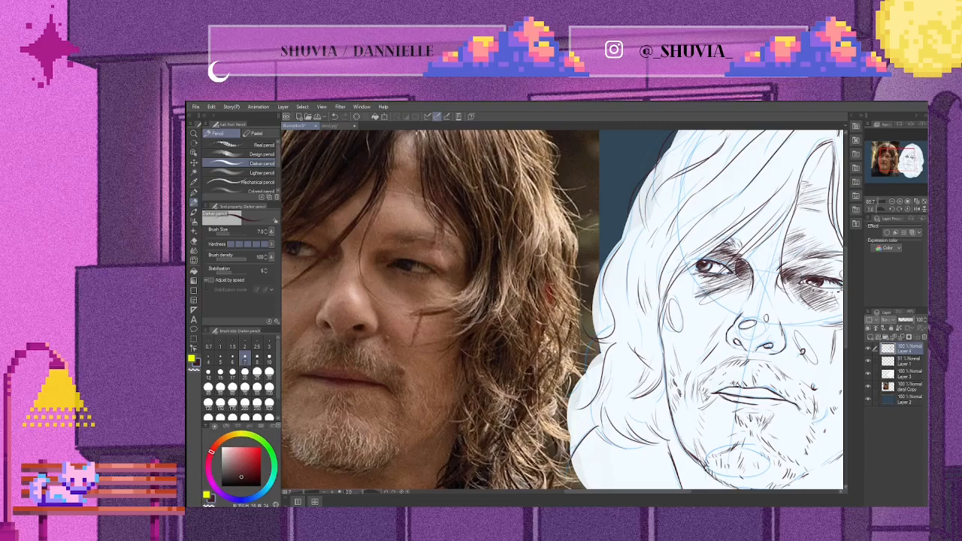
mouse_move(730, 262)
mouse_down()
mouse_move(724, 274)
mouse_move(737, 268)
mouse_move(707, 260)
mouse_up()
Step: Hatch shading down the left side of the nose from the eye corner to the nostril
scroll(566, 309, down, 2)
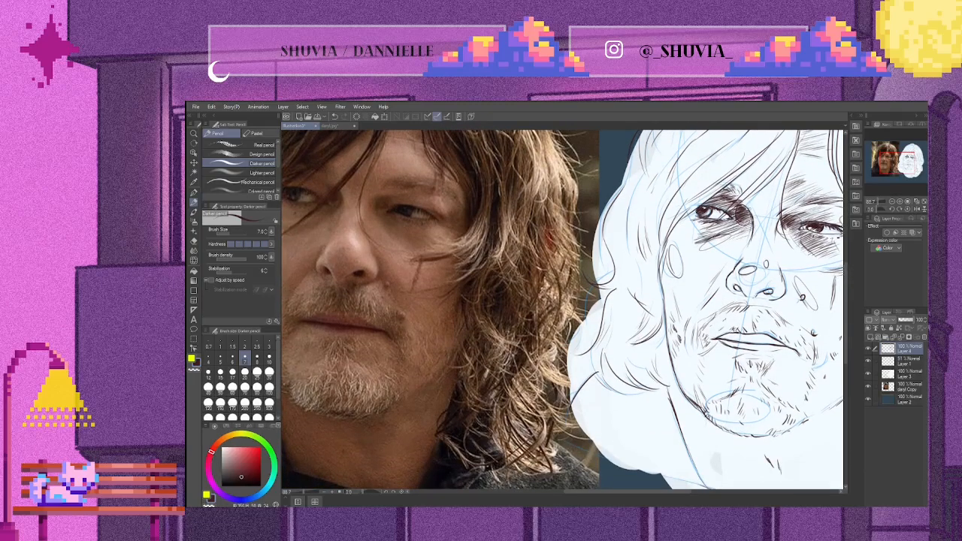
drag(751, 234, 728, 249)
drag(742, 244, 726, 255)
drag(741, 251, 728, 260)
drag(742, 258, 718, 281)
mouse_move(730, 275)
mouse_down()
mouse_move(714, 284)
mouse_move(717, 292)
mouse_move(722, 274)
mouse_up()
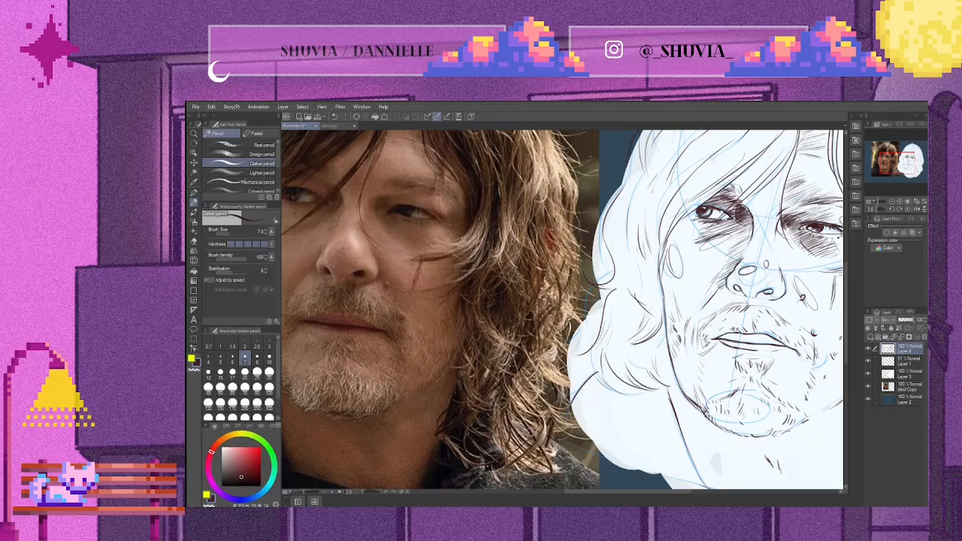
Step: Extend the diagonal hatching from the side of the nose across the left cheek toward the mouth
mouse_move(748, 241)
mouse_down()
mouse_move(737, 254)
mouse_move(741, 238)
mouse_move(710, 248)
mouse_up()
drag(740, 235, 714, 255)
drag(737, 246, 704, 265)
mouse_move(733, 256)
mouse_down()
mouse_move(703, 269)
mouse_move(709, 278)
mouse_up()
drag(730, 270, 704, 287)
drag(726, 278, 694, 300)
drag(721, 258, 712, 274)
drag(730, 260, 710, 275)
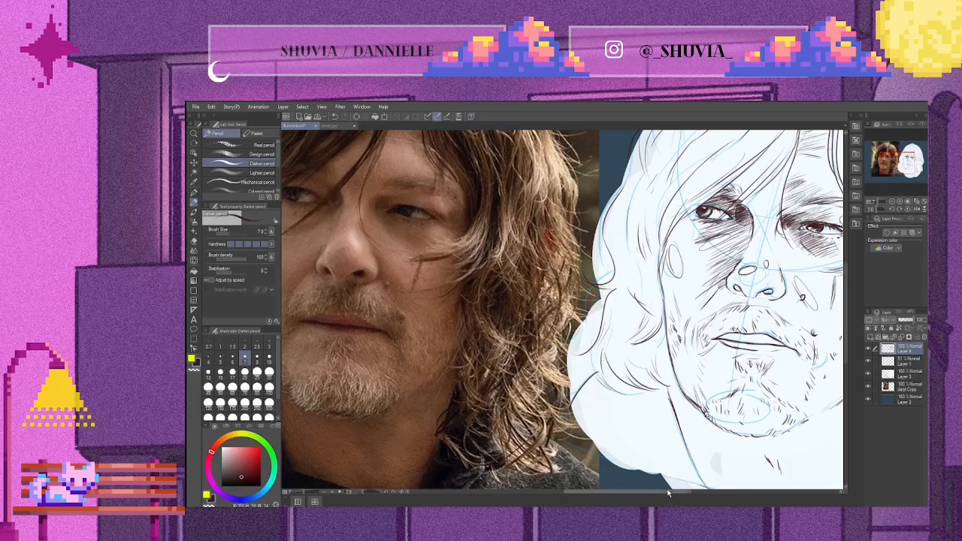
Step: Hatch shading around the left eye's outer corner and upper cheek out to the face edge
drag(668, 491, 657, 491)
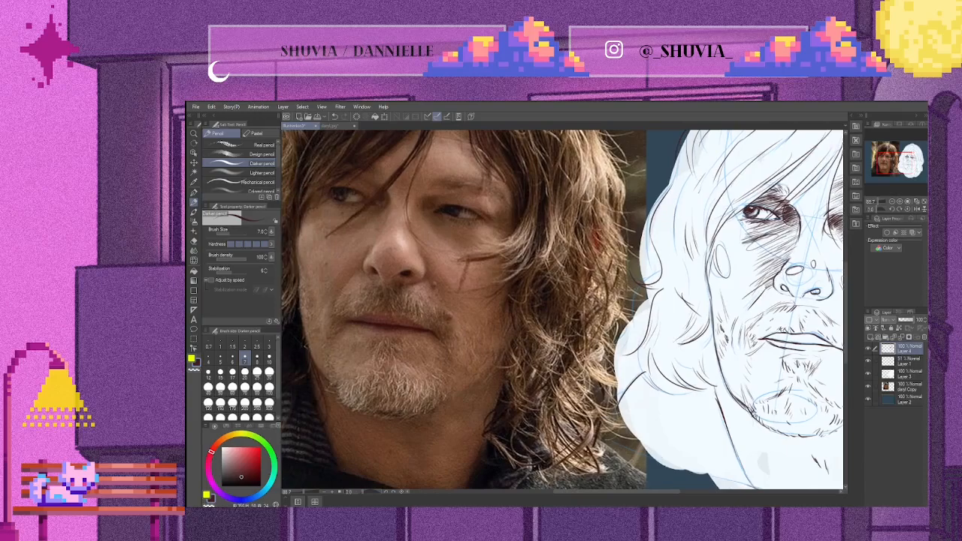
mouse_move(731, 218)
mouse_down()
mouse_move(719, 231)
mouse_move(733, 217)
mouse_move(728, 225)
mouse_up()
drag(767, 196, 753, 203)
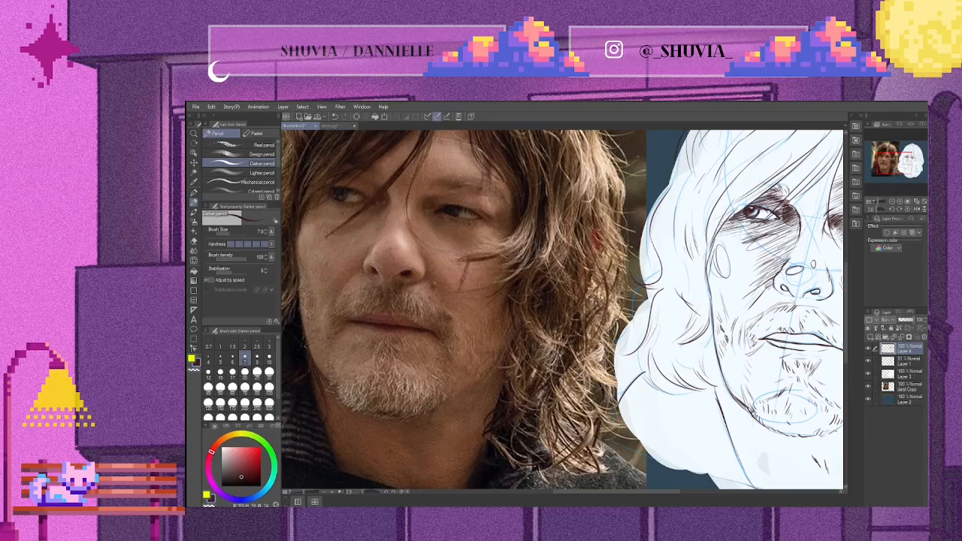
drag(758, 229, 733, 236)
drag(744, 221, 726, 228)
drag(750, 224, 734, 229)
Step: Hatch the hollow of the left cheek from the moustache out to the face edge, darkening the edge
drag(760, 288, 740, 295)
mouse_move(752, 290)
mouse_down()
mouse_move(734, 315)
mouse_move(711, 299)
mouse_move(714, 313)
mouse_up()
mouse_move(727, 307)
mouse_down()
mouse_move(714, 316)
mouse_move(709, 304)
mouse_up()
drag(722, 295, 711, 296)
drag(721, 286, 717, 315)
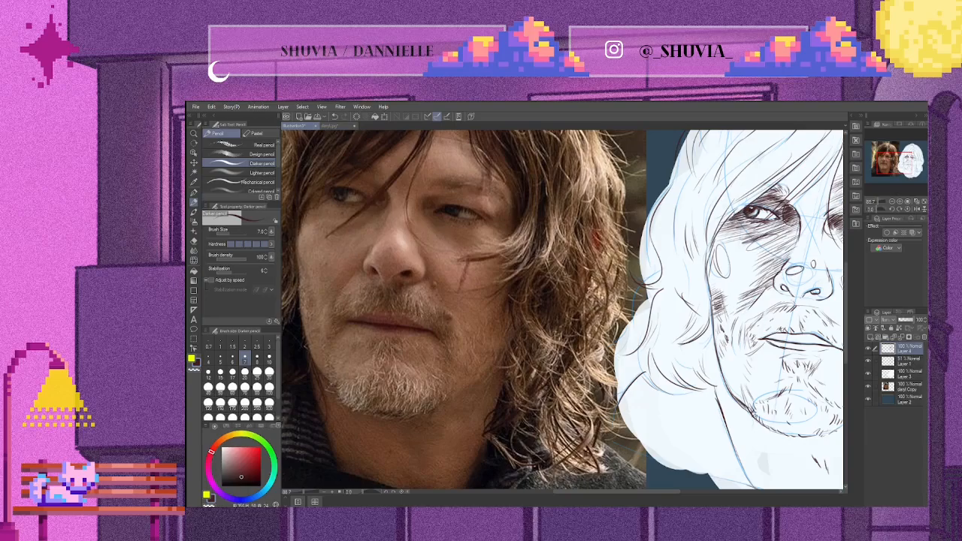
mouse_move(720, 312)
mouse_down()
mouse_move(711, 316)
mouse_move(715, 304)
mouse_up()
Step: Deepen the hatching below and above the left eye and shade the lower part of the nose
mouse_move(773, 239)
mouse_down()
mouse_move(754, 248)
mouse_move(764, 228)
mouse_move(770, 234)
mouse_move(747, 252)
mouse_up()
mouse_move(793, 215)
mouse_down()
mouse_move(783, 222)
mouse_move(782, 208)
mouse_up()
mouse_move(787, 200)
mouse_down()
mouse_move(775, 207)
mouse_move(769, 196)
mouse_up()
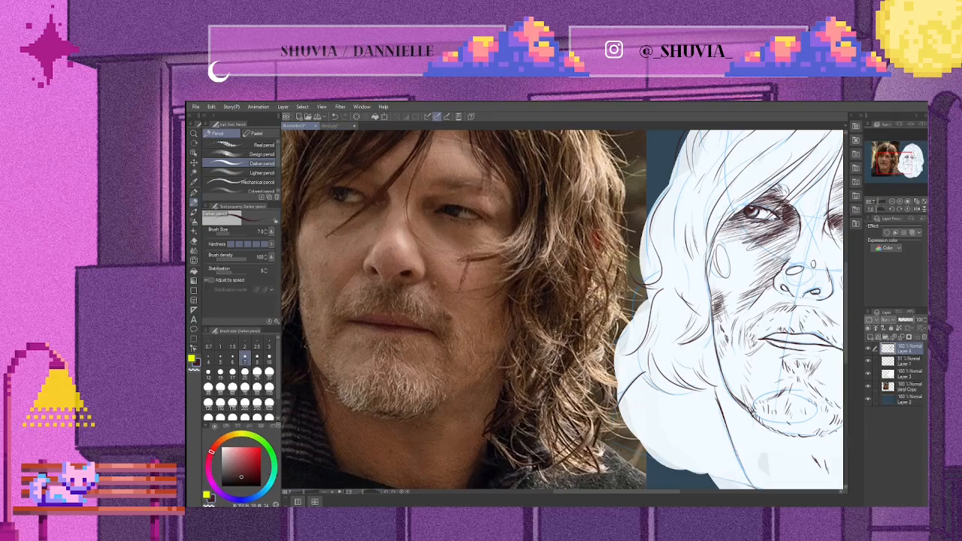
mouse_move(809, 270)
mouse_down()
mouse_move(784, 281)
mouse_move(793, 301)
mouse_move(794, 279)
mouse_up()
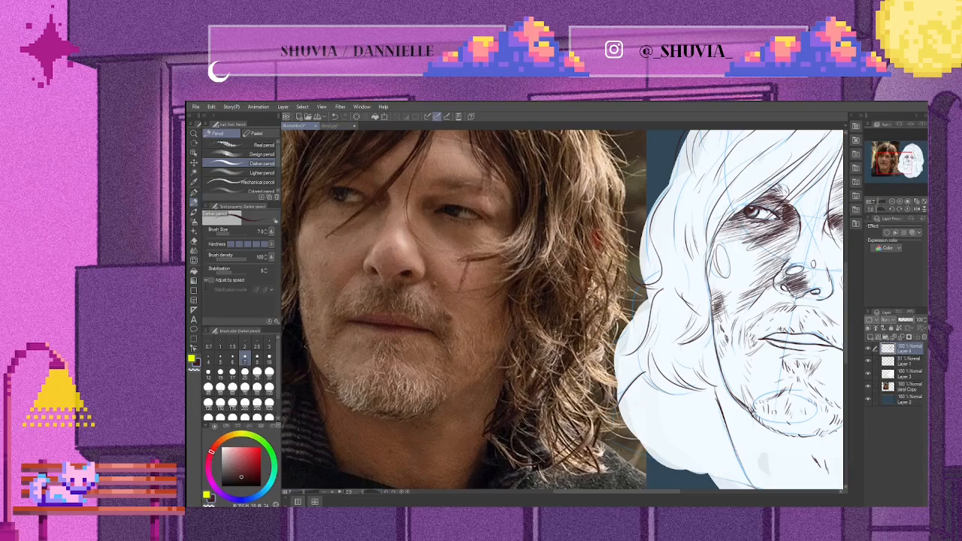
Step: Darken the hatching on the underside of the nose and around both nostrils
drag(783, 288, 780, 295)
drag(793, 288, 781, 297)
drag(667, 494, 674, 491)
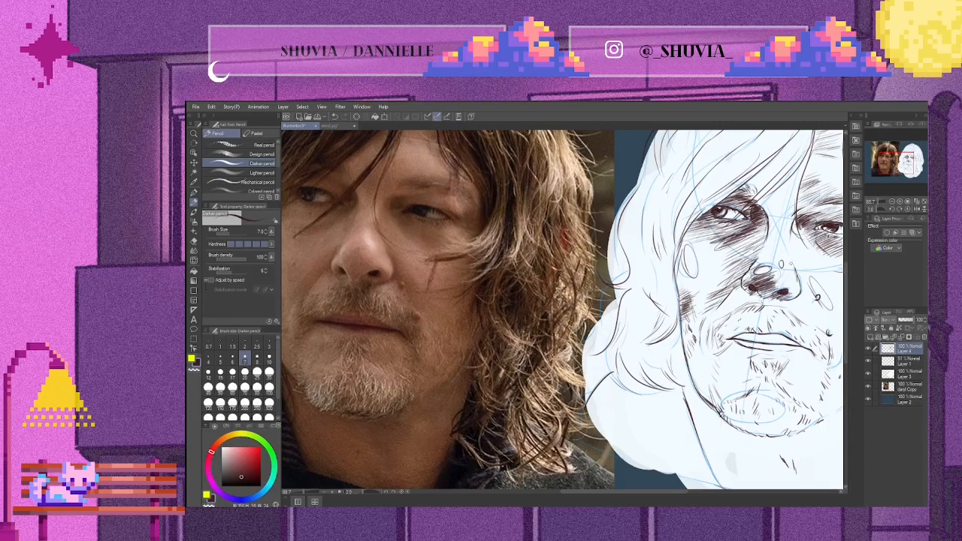
drag(762, 292, 768, 299)
drag(761, 292, 768, 297)
drag(761, 286, 771, 291)
drag(787, 293, 792, 297)
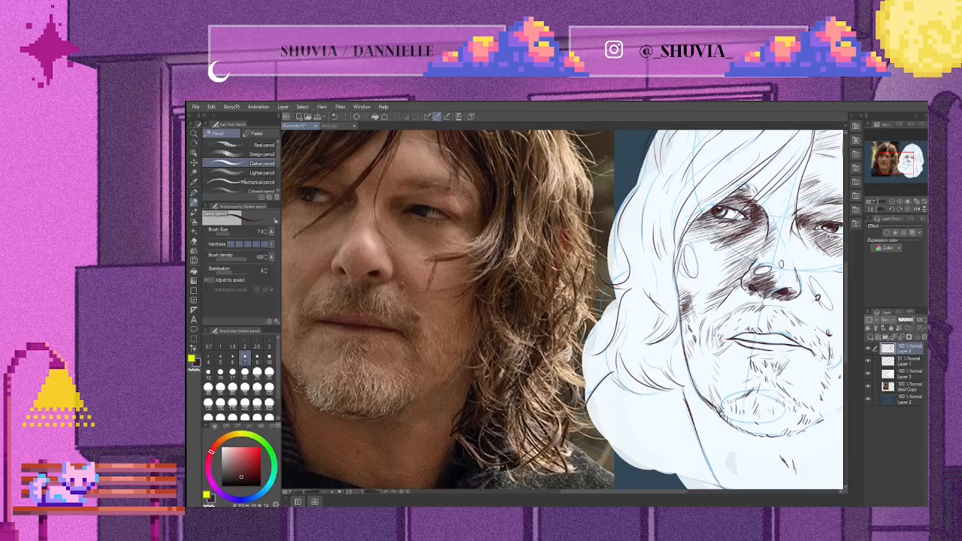
Step: Hatch diagonal strokes between the eyebrows and up the centre of the forehead, with a touch on the nose tip
drag(760, 267, 772, 268)
drag(776, 217, 802, 187)
mouse_move(792, 196)
mouse_down()
mouse_move(801, 193)
mouse_move(782, 193)
mouse_move(782, 177)
mouse_up()
drag(758, 182, 789, 169)
drag(757, 177, 797, 159)
drag(763, 170, 795, 152)
drag(795, 149, 801, 145)
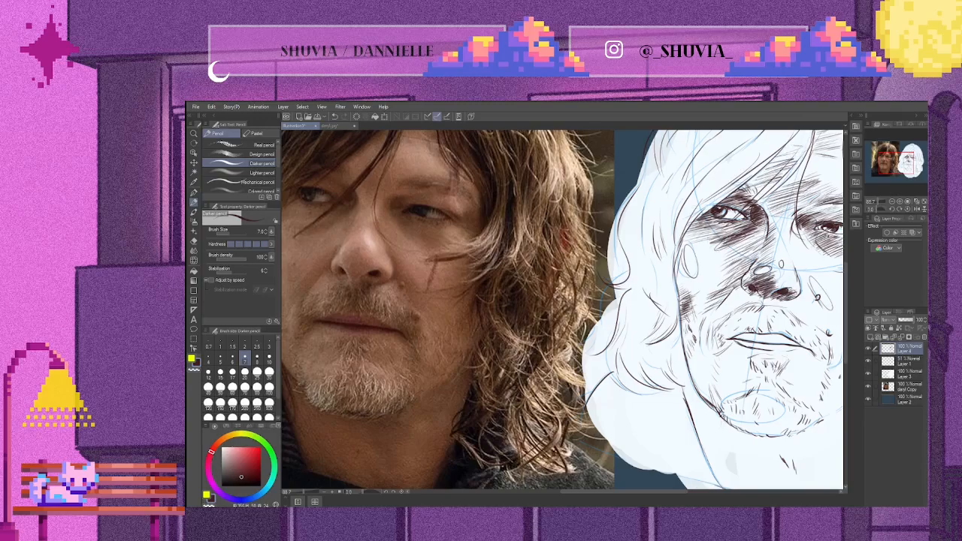
Step: Fill the area from the left nostril across the left cheek and above the moustache with diagonal hatching
drag(738, 294, 745, 288)
drag(728, 295, 743, 289)
drag(728, 299, 747, 292)
drag(728, 301, 752, 295)
mouse_move(719, 312)
mouse_down()
mouse_move(750, 298)
mouse_move(744, 303)
mouse_up()
drag(722, 315, 734, 309)
drag(712, 322, 761, 288)
drag(755, 300, 775, 299)
drag(751, 261, 704, 291)
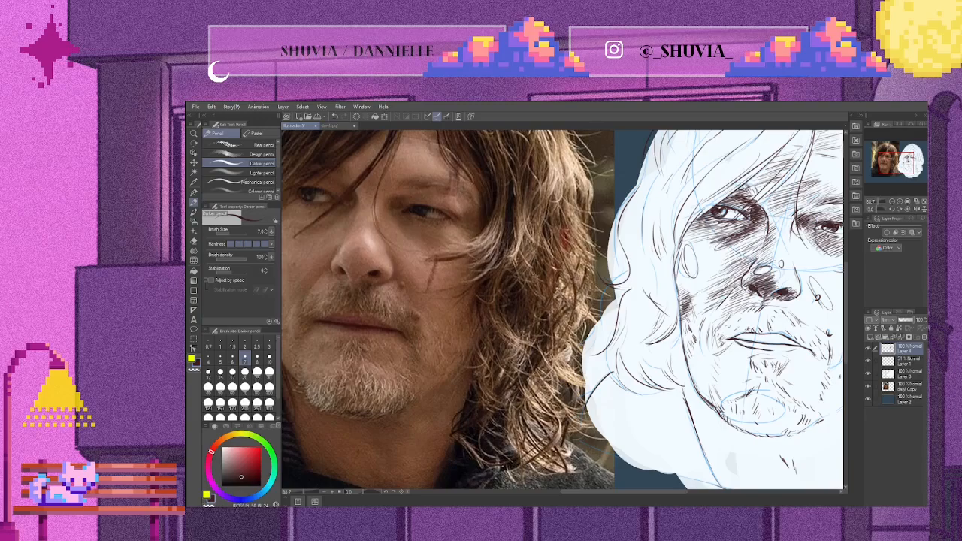
Step: Hatch the left side of the jaw and beard below the mouth corner and touch up beside the nose
mouse_move(734, 341)
mouse_down()
mouse_move(688, 371)
mouse_move(696, 395)
mouse_up()
mouse_move(714, 388)
mouse_down()
mouse_move(698, 396)
mouse_move(710, 369)
mouse_move(699, 359)
mouse_up()
drag(749, 271, 740, 277)
drag(746, 291, 739, 297)
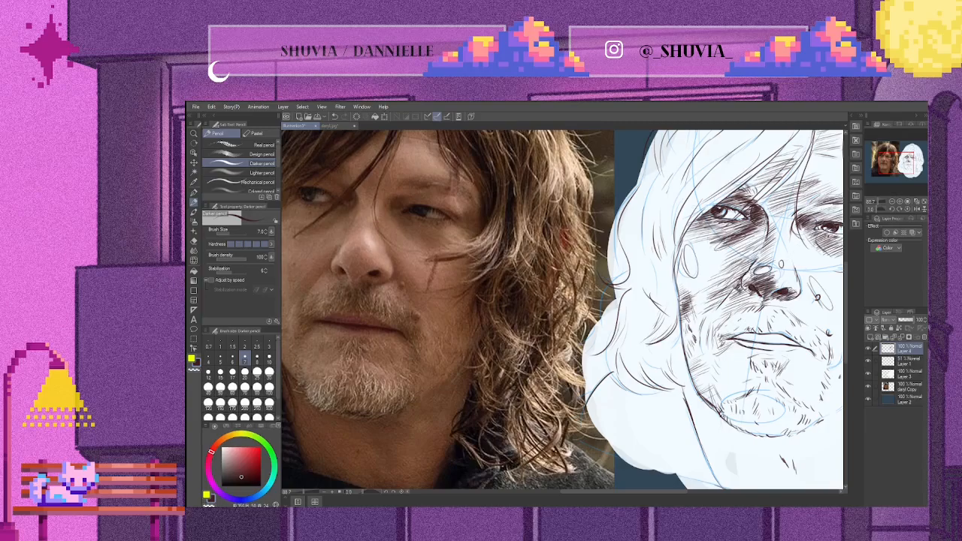
Step: Shade the upper and lower lips with dense dark hatching
mouse_move(721, 342)
mouse_down()
mouse_move(729, 350)
mouse_move(757, 333)
mouse_move(786, 343)
mouse_move(759, 342)
mouse_move(786, 344)
mouse_up()
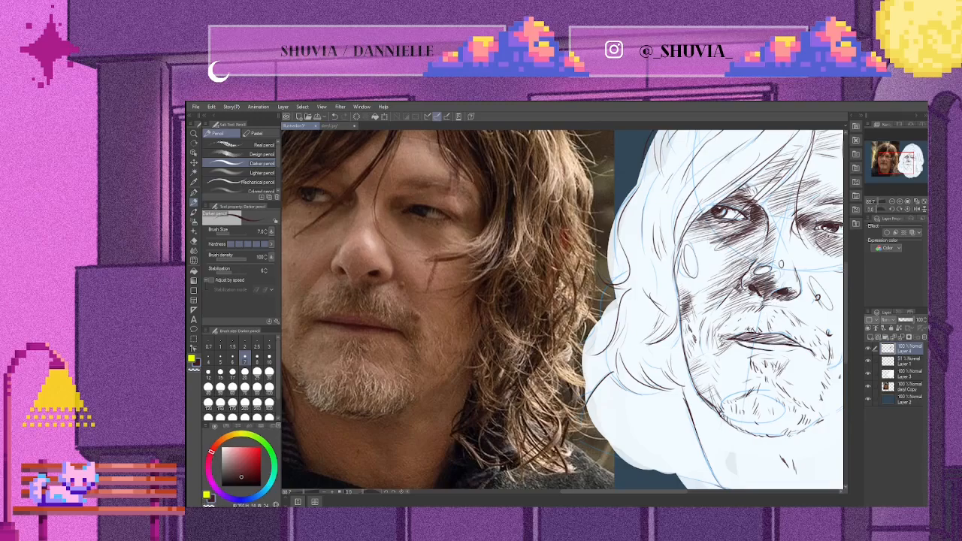
mouse_move(745, 334)
mouse_down()
mouse_move(737, 340)
mouse_move(775, 342)
mouse_move(741, 344)
mouse_up()
mouse_move(757, 343)
mouse_down()
mouse_move(743, 347)
mouse_move(758, 350)
mouse_up()
mouse_move(770, 346)
mouse_down()
mouse_move(760, 351)
mouse_move(785, 351)
mouse_move(760, 349)
mouse_up()
mouse_move(776, 343)
mouse_down()
mouse_move(758, 348)
mouse_move(779, 352)
mouse_up()
drag(791, 350, 780, 354)
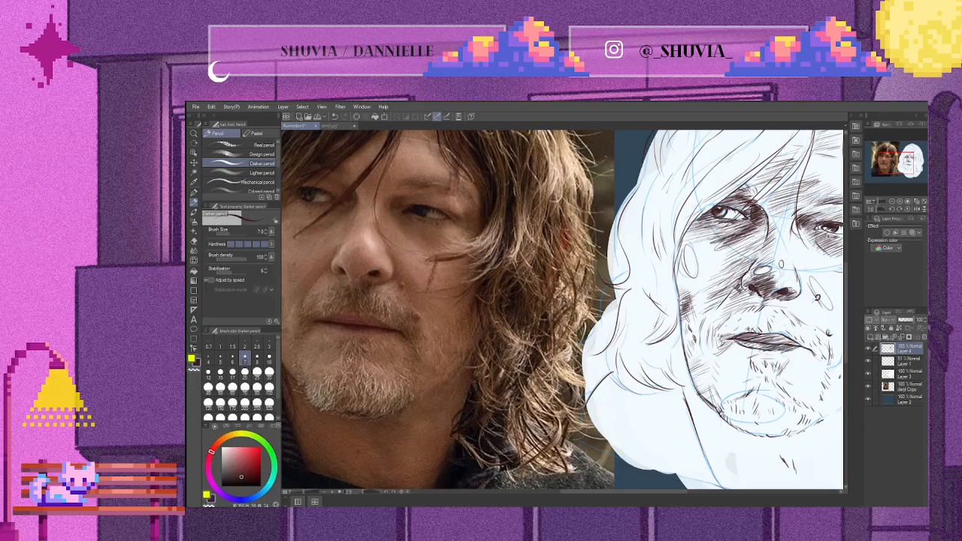
Step: Hatch the area directly under the nose and beside the right nostril
drag(778, 299, 766, 308)
drag(784, 299, 773, 305)
drag(784, 299, 779, 310)
drag(806, 282, 797, 291)
drag(805, 287, 797, 294)
drag(808, 291, 797, 296)
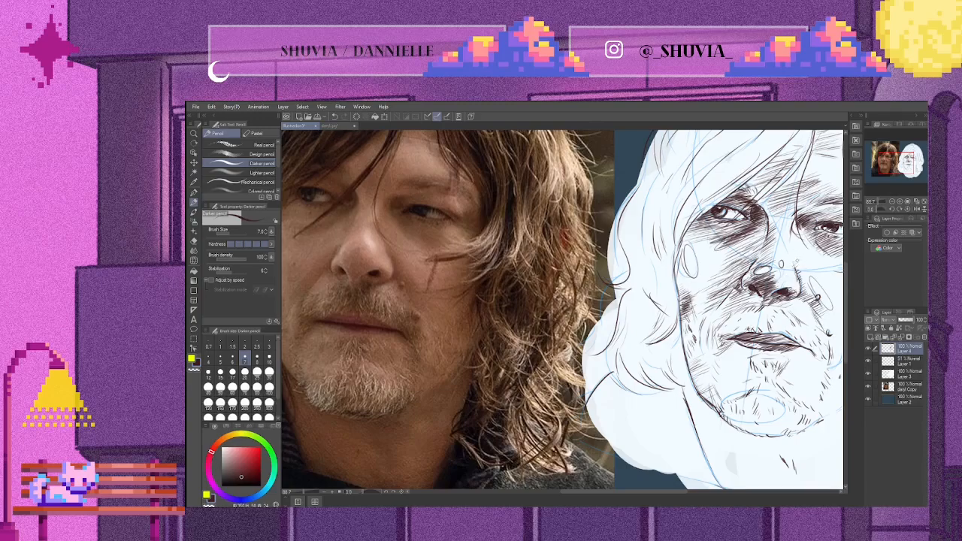
Step: Hatch the inner right cheek between the side of the nose and the right eye
mouse_move(800, 241)
mouse_down()
mouse_move(786, 261)
mouse_move(784, 251)
mouse_up()
drag(801, 241, 788, 249)
mouse_move(800, 235)
mouse_down()
mouse_move(788, 246)
mouse_move(788, 278)
mouse_up()
Step: Shade the beard on both sides of the chin below the mouth with diagonal hatching
drag(718, 361, 750, 388)
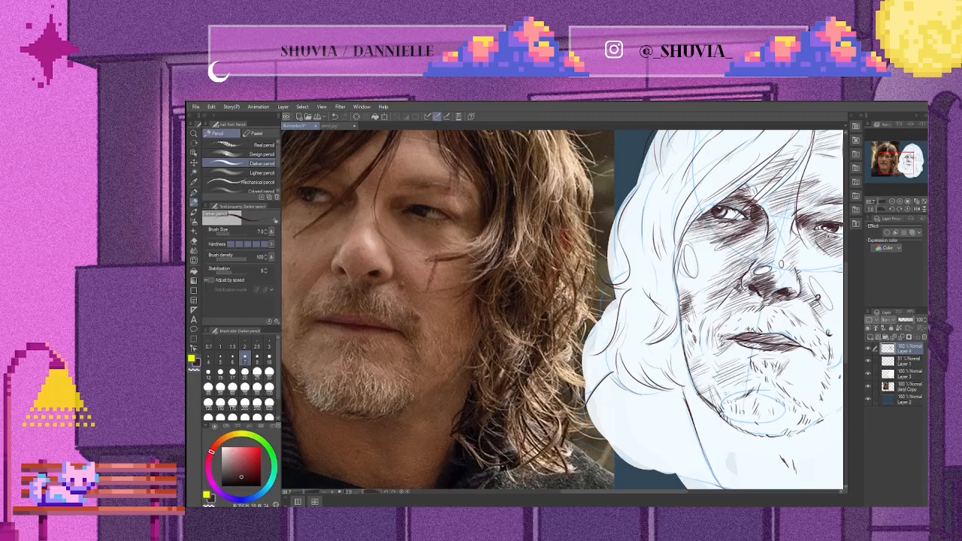
drag(660, 491, 672, 492)
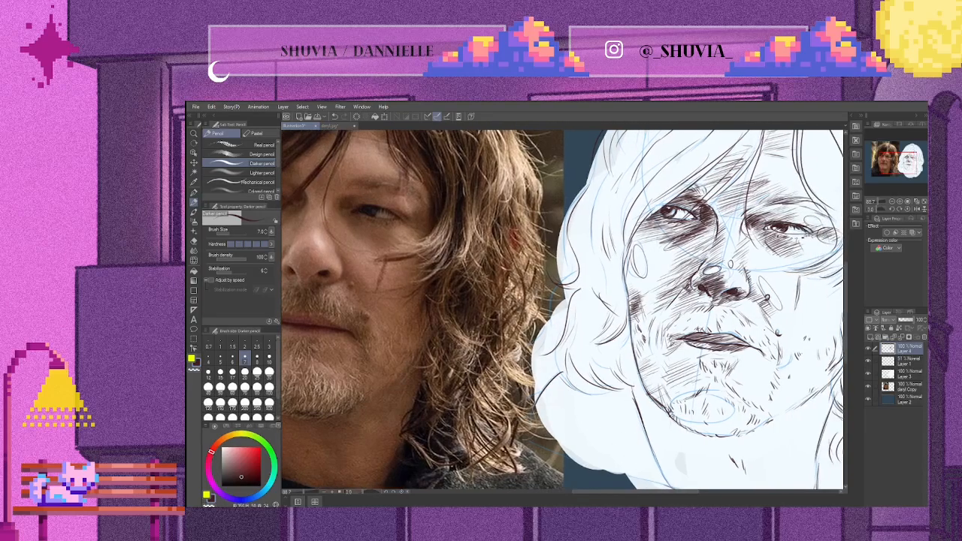
mouse_move(743, 356)
mouse_down()
mouse_move(761, 363)
mouse_move(757, 392)
mouse_up()
Step: Hatch the right cheek fold beside the nostril and the area under the right eye
drag(753, 298, 764, 313)
drag(754, 302, 763, 318)
drag(787, 248, 796, 254)
drag(780, 257, 794, 261)
drag(754, 286, 767, 305)
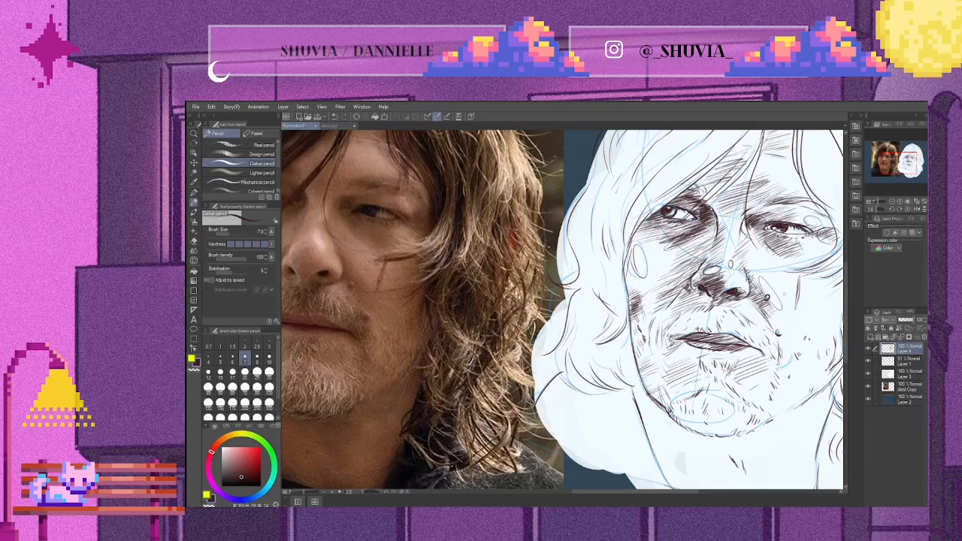
Step: Hatch the hollow of the right cheek beside the mouth corner
mouse_move(772, 323)
mouse_down()
mouse_move(801, 335)
mouse_move(803, 347)
mouse_up()
drag(781, 361, 811, 343)
drag(786, 353, 809, 339)
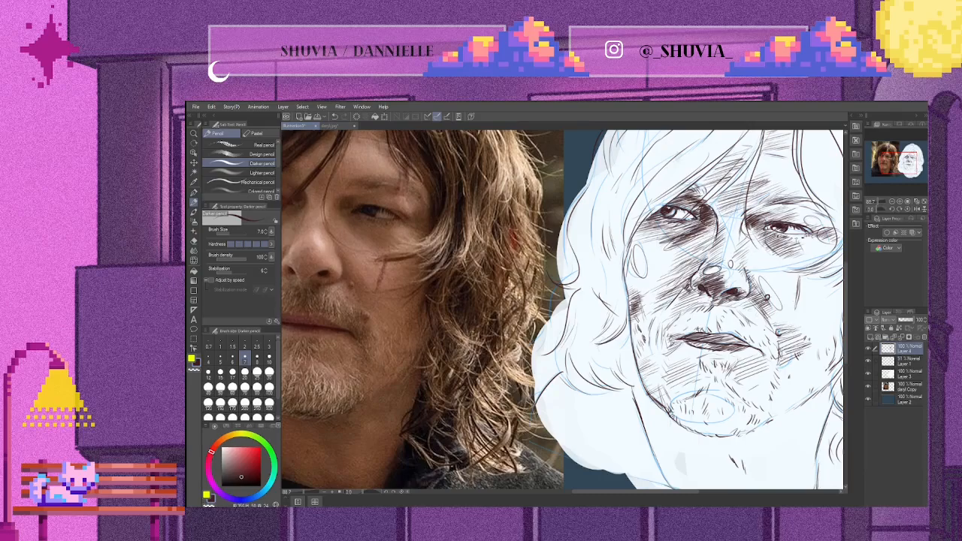
drag(757, 319, 767, 327)
Step: Shade the right jaw with diagonal hatching from the face edge down toward the chin
drag(681, 493, 689, 493)
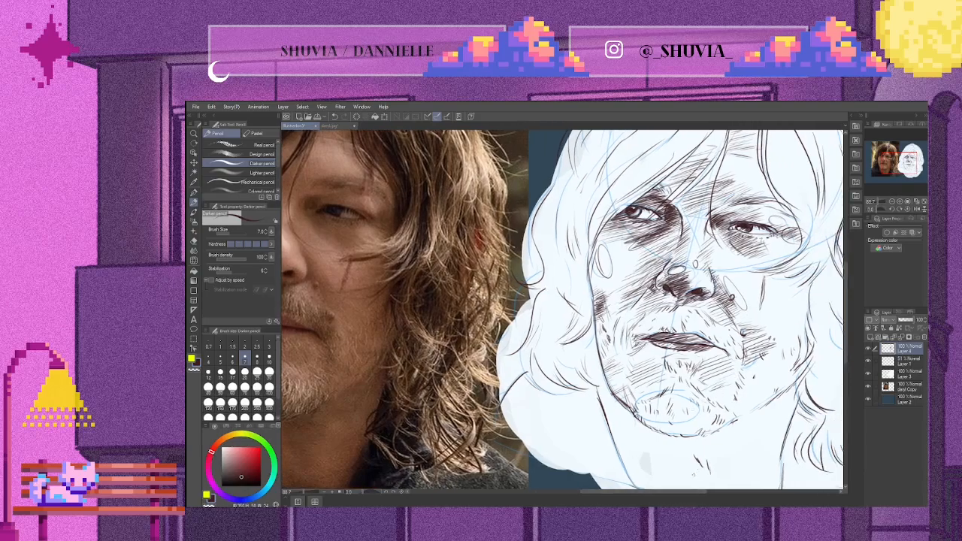
drag(793, 370, 746, 393)
drag(777, 384, 741, 402)
drag(761, 397, 741, 408)
mouse_move(811, 362)
mouse_down()
mouse_move(772, 376)
mouse_move(774, 364)
mouse_up()
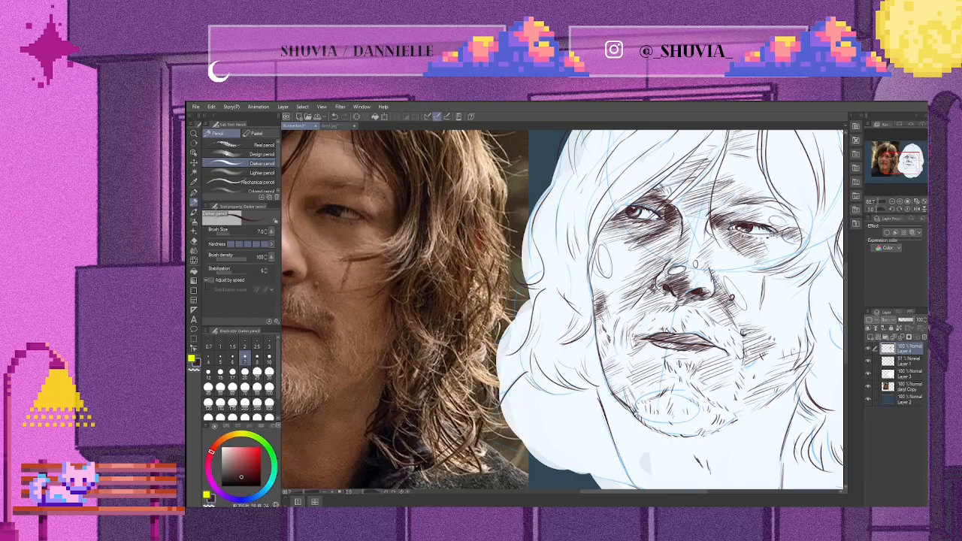
Step: Hatch the outer right cheek from below the eye down to the jaw
drag(798, 246, 768, 258)
mouse_move(800, 251)
mouse_down()
mouse_move(764, 263)
mouse_move(775, 299)
mouse_up()
mouse_move(802, 295)
mouse_down()
mouse_move(772, 305)
mouse_move(775, 312)
mouse_up()
mouse_move(809, 303)
mouse_down()
mouse_move(777, 309)
mouse_move(788, 320)
mouse_move(780, 324)
mouse_up()
mouse_move(801, 318)
mouse_down()
mouse_move(773, 333)
mouse_move(791, 335)
mouse_up()
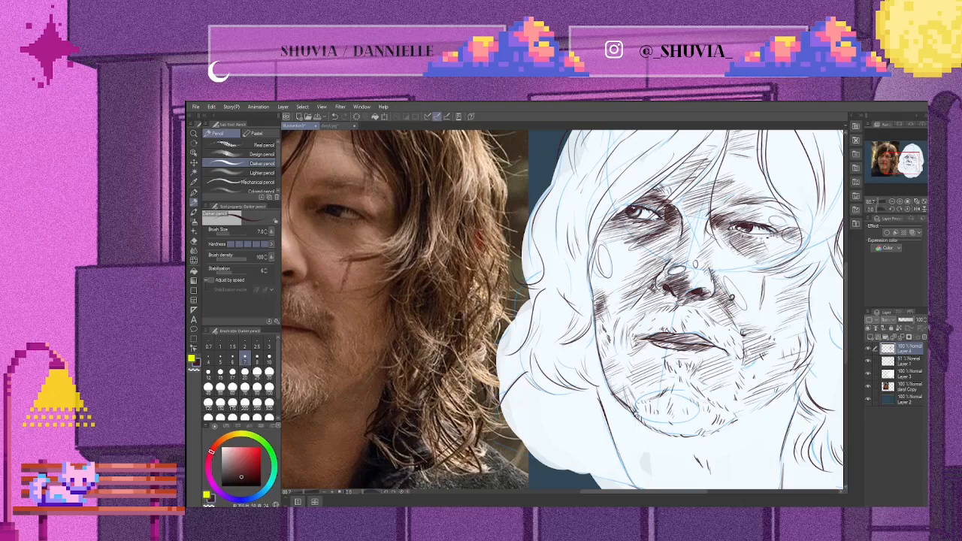
Step: Add fine hatching around the right eye, on its brow and lid, and along the side of the nose bridge
drag(717, 249, 706, 261)
drag(734, 198, 726, 206)
mouse_move(731, 197)
mouse_down()
mouse_move(719, 207)
mouse_move(736, 207)
mouse_up()
drag(764, 200, 754, 203)
drag(747, 208, 735, 213)
drag(752, 207, 744, 215)
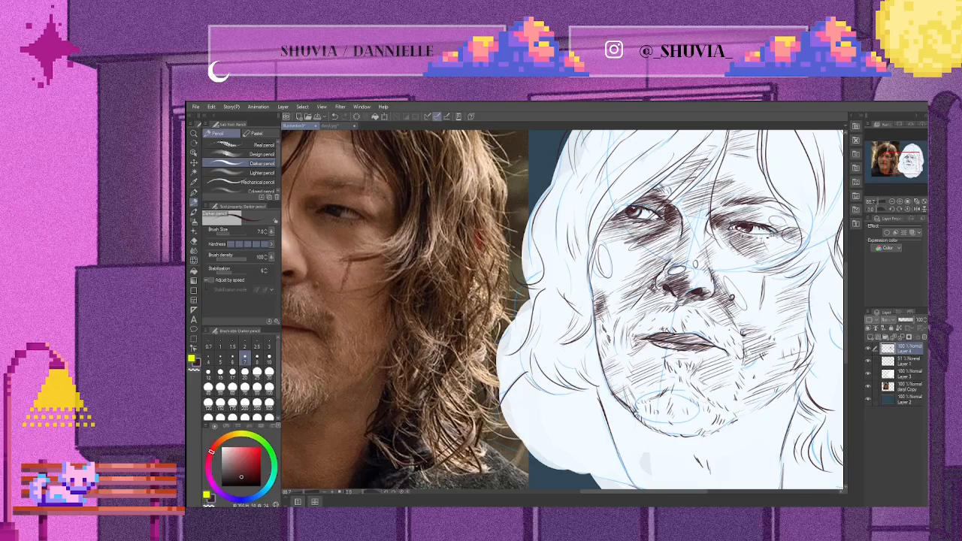
mouse_move(727, 211)
mouse_down()
mouse_move(712, 220)
mouse_move(725, 226)
mouse_move(729, 249)
mouse_up()
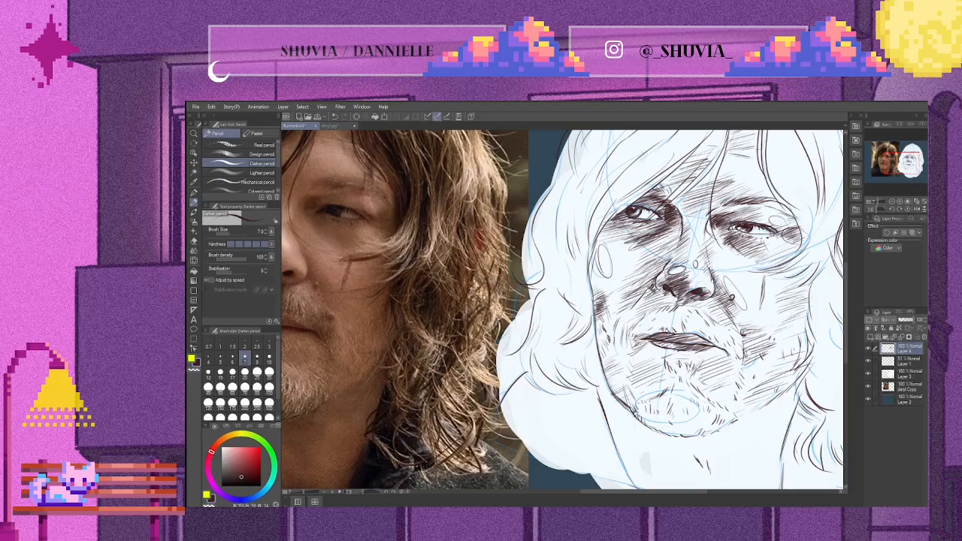
Step: Touch up the hatching at the right nostril, the right mouth corner and the lower right jaw
drag(715, 293, 736, 298)
mouse_move(749, 315)
mouse_down()
mouse_move(741, 340)
mouse_move(748, 329)
mouse_up()
mouse_move(721, 347)
mouse_down()
mouse_move(730, 353)
mouse_move(717, 346)
mouse_up()
drag(764, 397, 740, 411)
scroll(730, 276, down, 5)
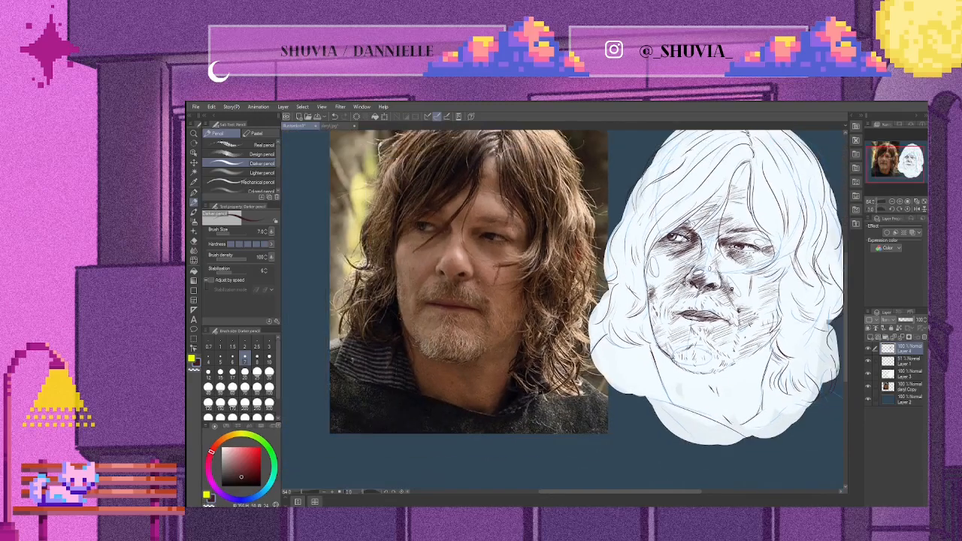
Step: Erase the hatching inside the lips with the Hard eraser at size 10 and redraw lighter shading with the Darker pencil
scroll(730, 328, up, 8)
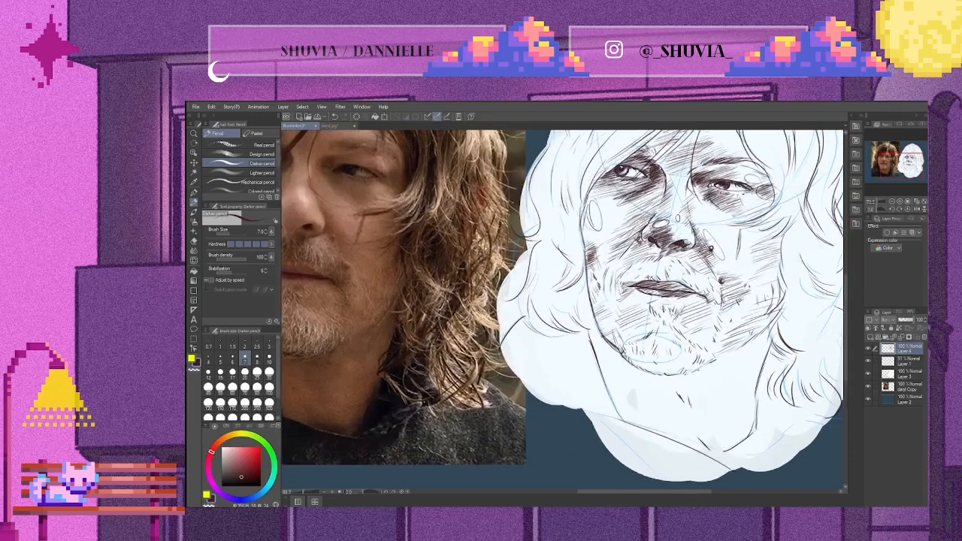
key(e)
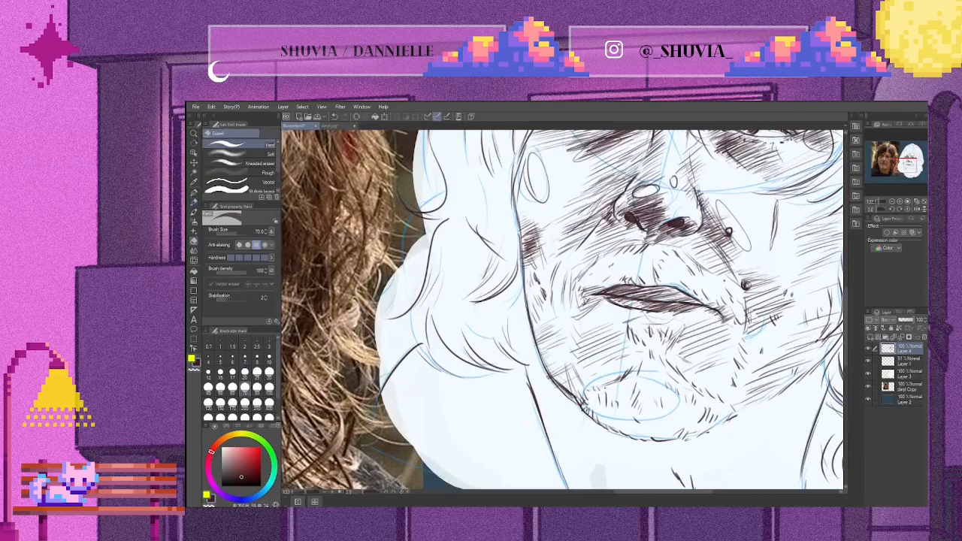
mouse_move(645, 288)
mouse_down()
mouse_move(703, 304)
mouse_move(607, 294)
mouse_move(702, 305)
mouse_move(677, 306)
mouse_up()
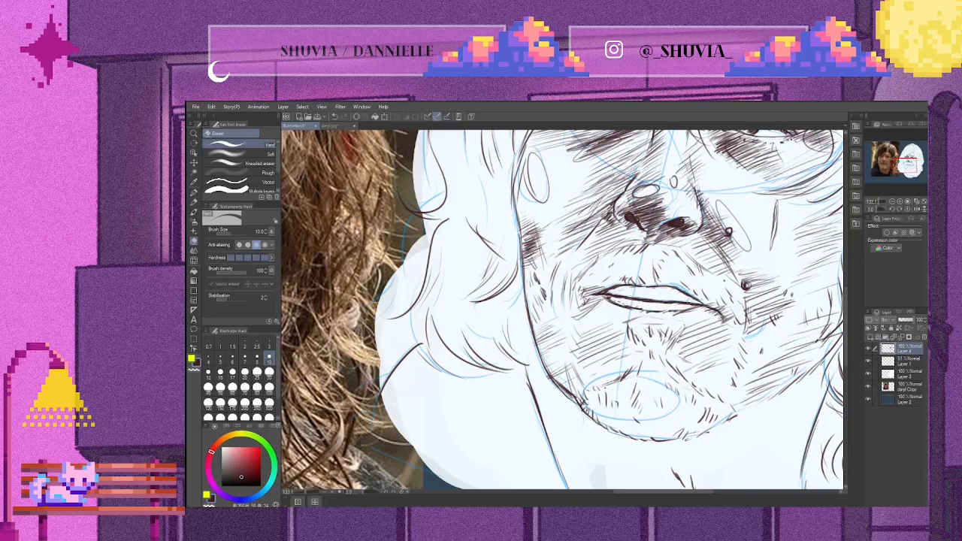
key(p)
mouse_move(611, 295)
mouse_down()
mouse_move(656, 292)
mouse_move(630, 284)
mouse_up()
mouse_move(682, 309)
mouse_down()
mouse_move(697, 302)
mouse_move(676, 304)
mouse_up()
mouse_move(669, 305)
mouse_down()
mouse_move(692, 299)
mouse_move(678, 288)
mouse_move(655, 296)
mouse_move(673, 308)
mouse_move(612, 299)
mouse_move(640, 308)
mouse_move(651, 291)
mouse_move(633, 286)
mouse_up()
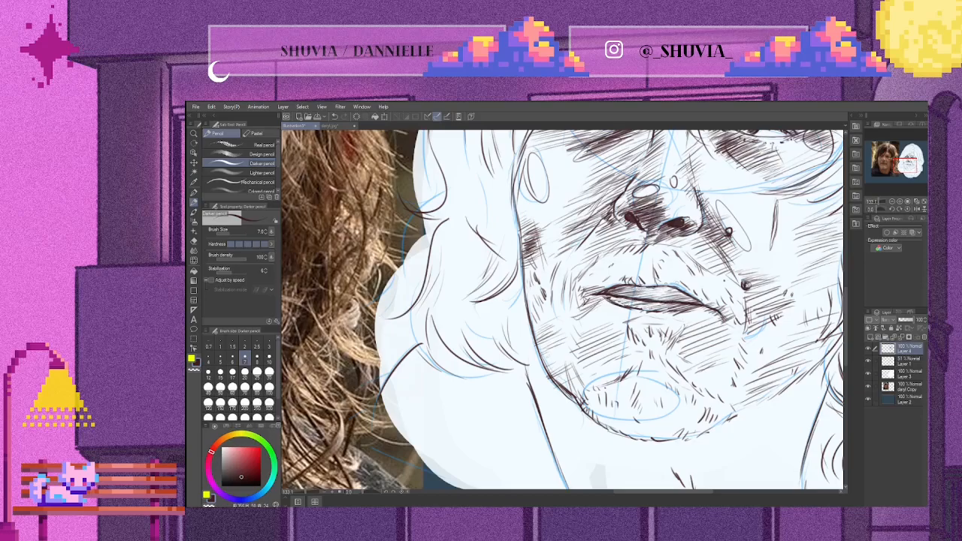
Step: Thicken the moustache with short hair strokes on both sides above the upper lip
mouse_move(657, 242)
mouse_down()
mouse_move(643, 263)
mouse_move(585, 275)
mouse_move(572, 298)
mouse_up()
drag(626, 247, 599, 259)
mouse_move(699, 254)
mouse_down()
mouse_move(685, 269)
mouse_move(692, 273)
mouse_up()
mouse_move(717, 267)
mouse_down()
mouse_move(703, 276)
mouse_move(715, 280)
mouse_up()
drag(730, 274, 720, 285)
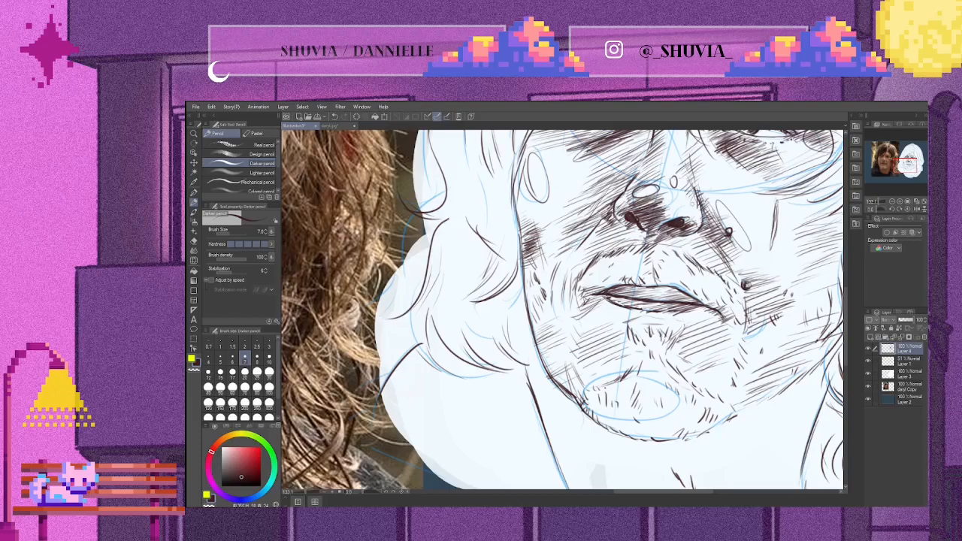
drag(699, 255, 689, 263)
mouse_move(711, 219)
mouse_down()
mouse_move(700, 225)
mouse_move(703, 238)
mouse_move(698, 224)
mouse_move(702, 243)
mouse_up()
Step: Deepen the beard hatching below the mouth and along the left jaw edge
scroll(601, 290, down, 9)
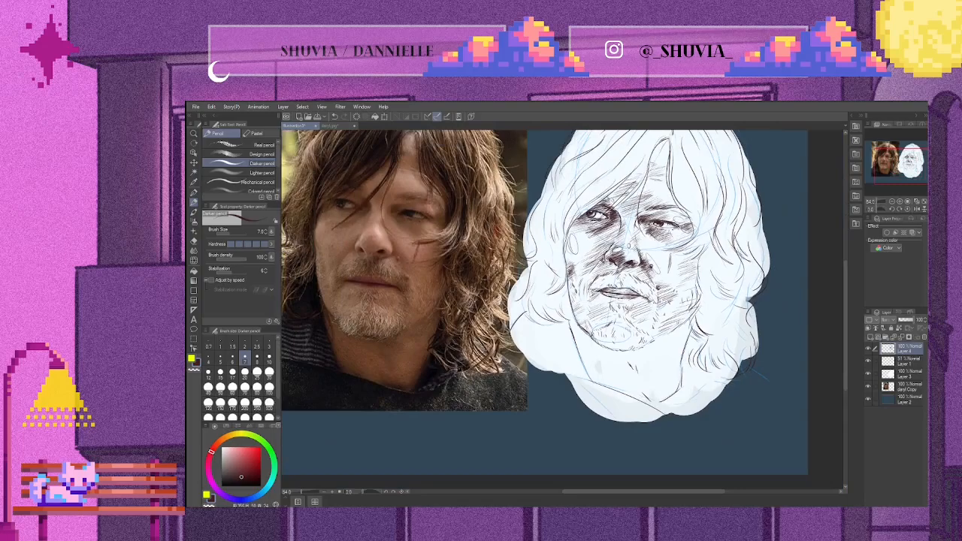
drag(646, 306, 631, 317)
drag(610, 312, 593, 311)
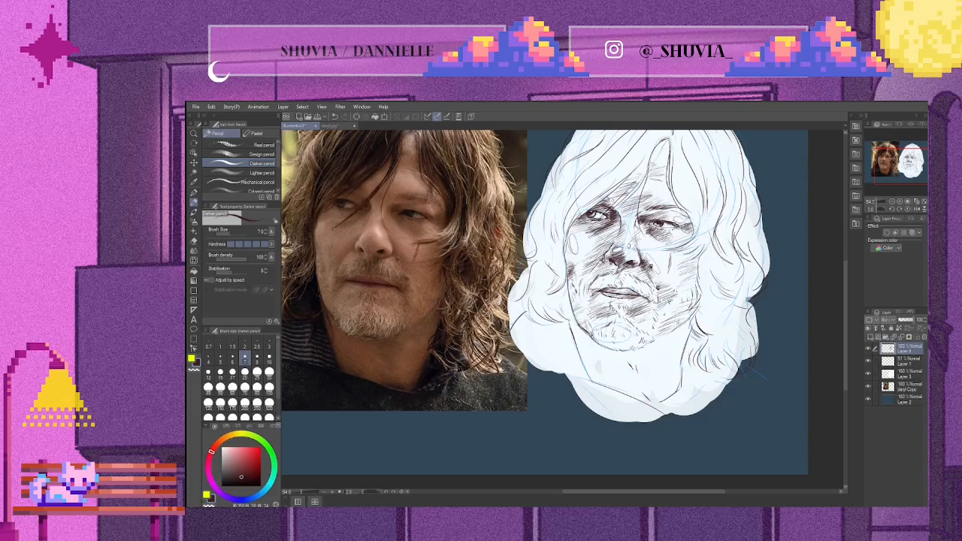
drag(653, 311, 637, 321)
drag(575, 317, 569, 338)
Step: Shade the neck with hatching from under the jaw down to the collar
mouse_move(652, 346)
mouse_down()
mouse_move(628, 357)
mouse_move(640, 375)
mouse_move(623, 375)
mouse_up()
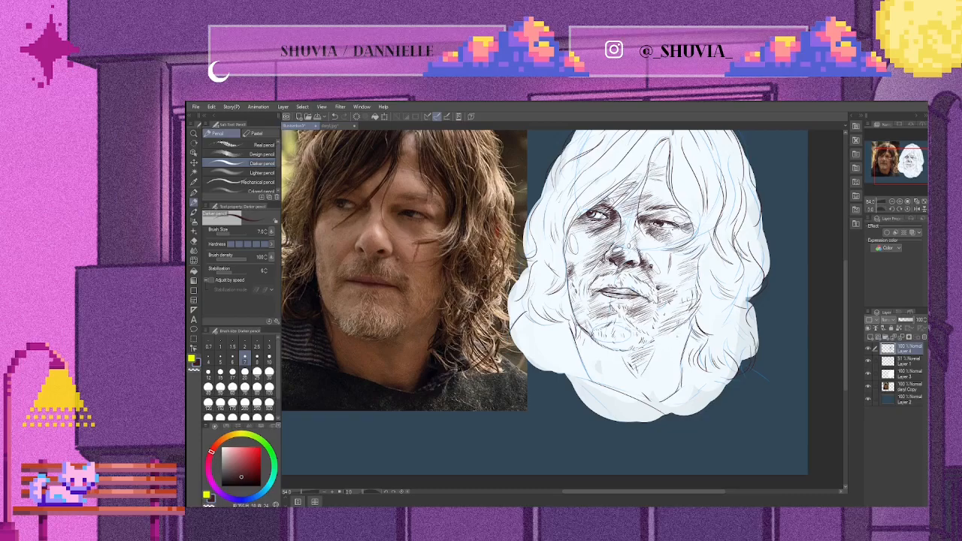
drag(689, 323, 645, 355)
drag(584, 337, 568, 344)
drag(596, 339, 572, 354)
drag(611, 349, 583, 363)
mouse_move(624, 355)
mouse_down()
mouse_move(592, 363)
mouse_move(667, 400)
mouse_move(643, 398)
mouse_up()
drag(661, 390, 651, 396)
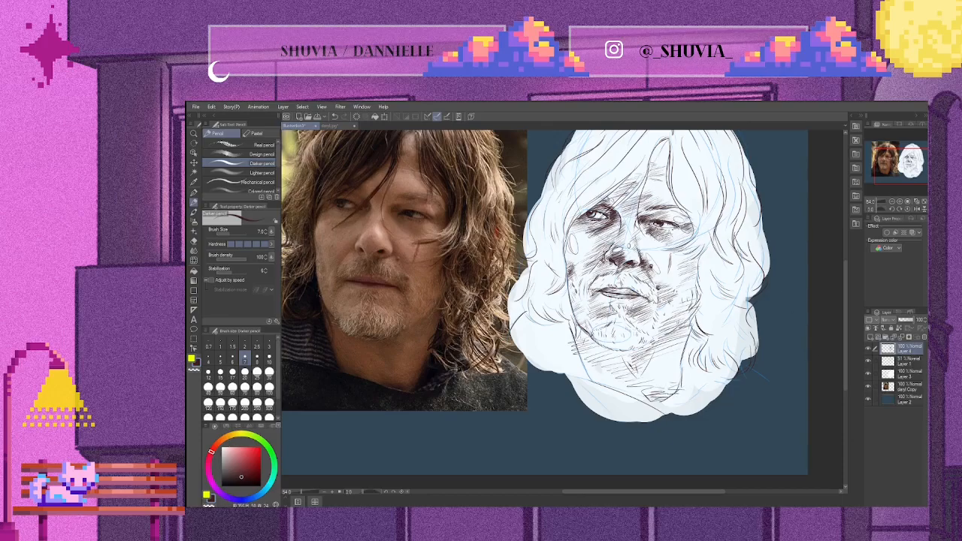
Step: Add a new layer and move it below Layer 1
key(e)
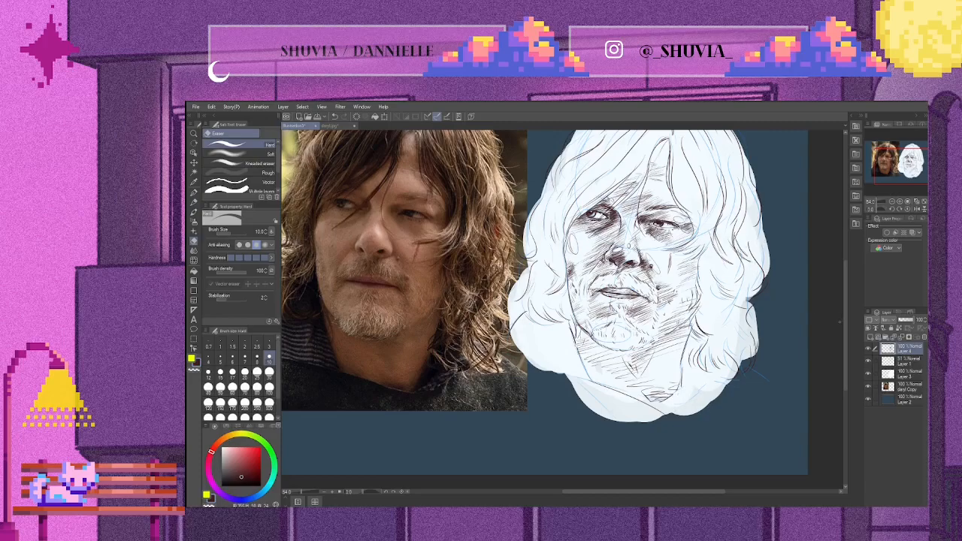
scroll(843, 288, up, 2)
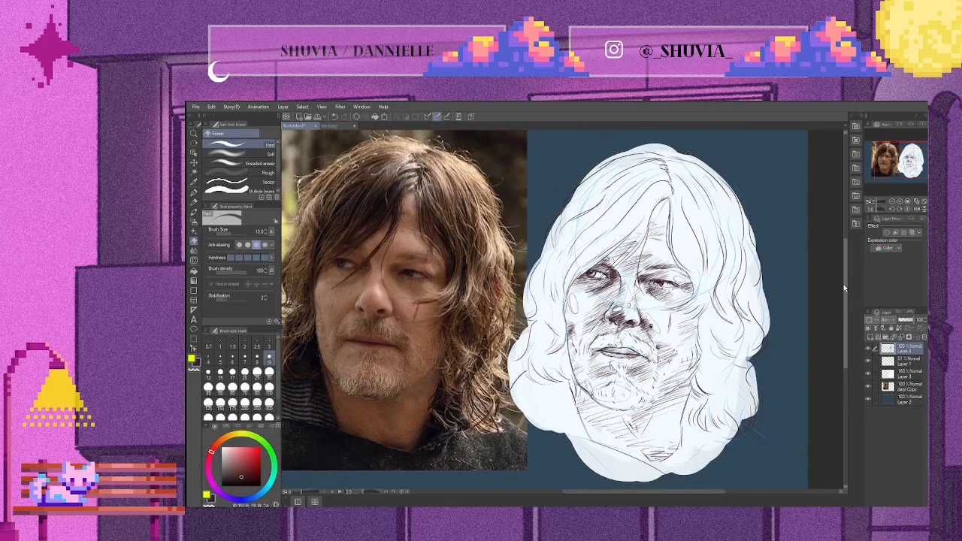
scroll(643, 224, down, 2)
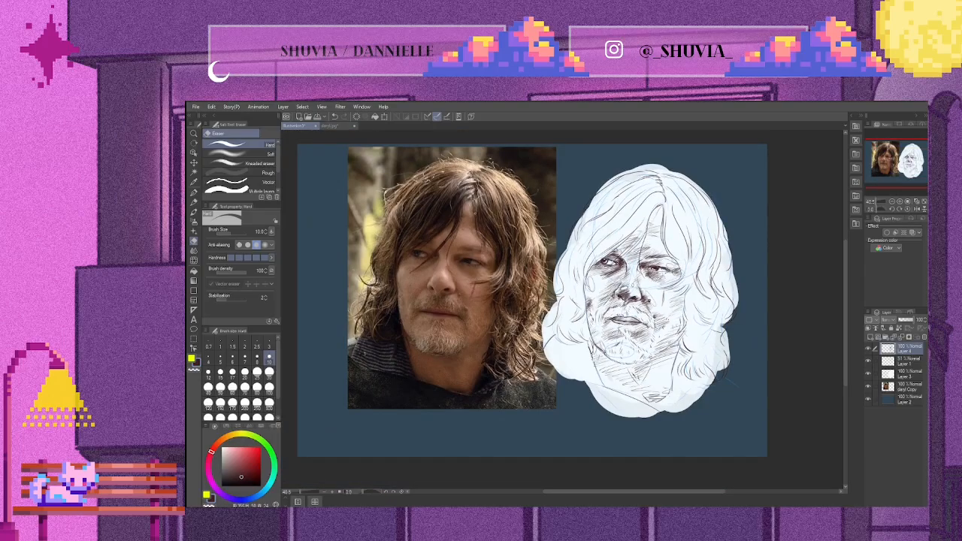
click(912, 365)
click(871, 337)
drag(910, 363, 918, 380)
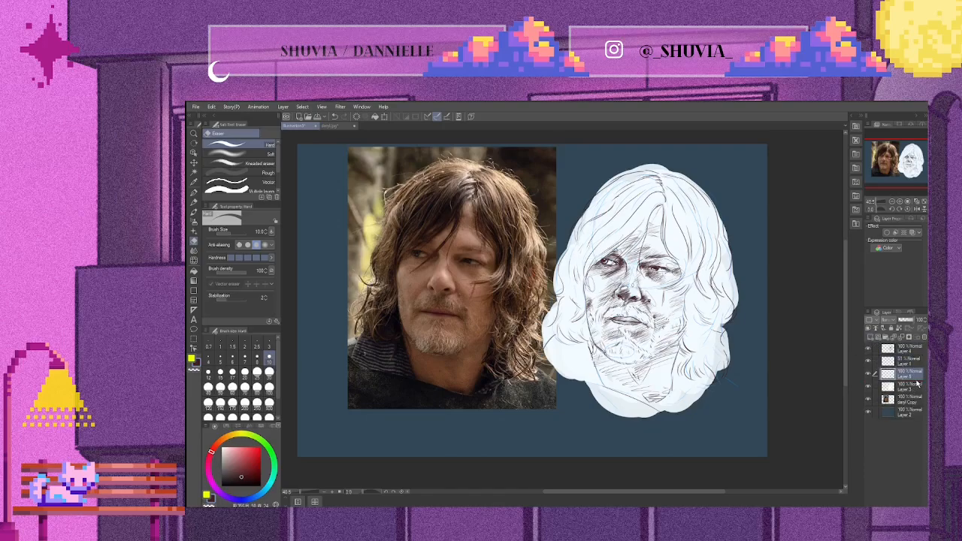
Step: Fill the background Layer 2 with a lighter, muted blue
click(894, 418)
click(193, 271)
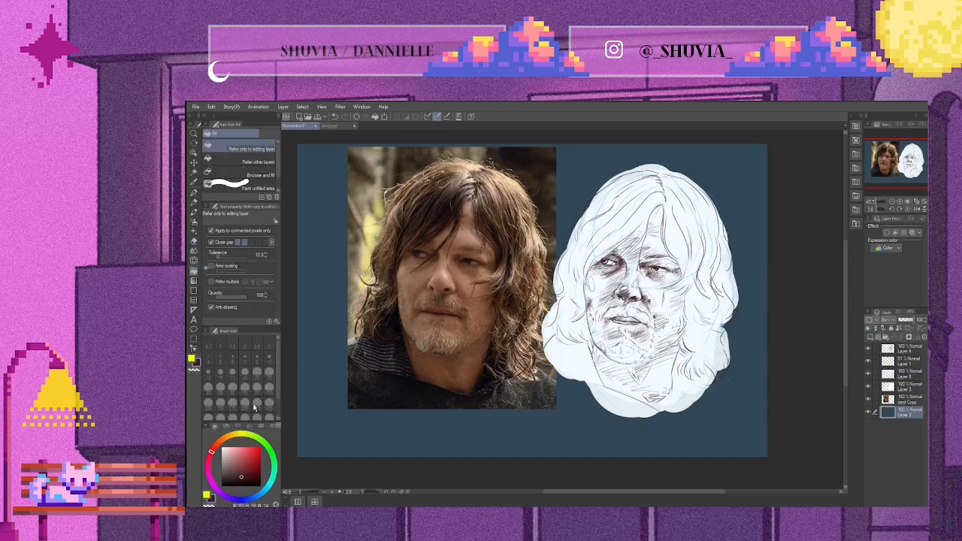
click(253, 499)
click(238, 464)
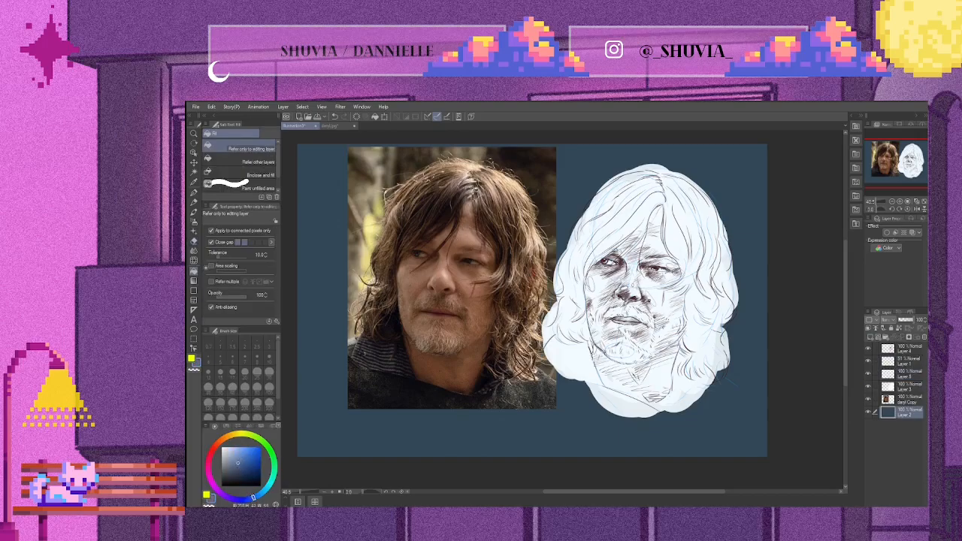
click(574, 163)
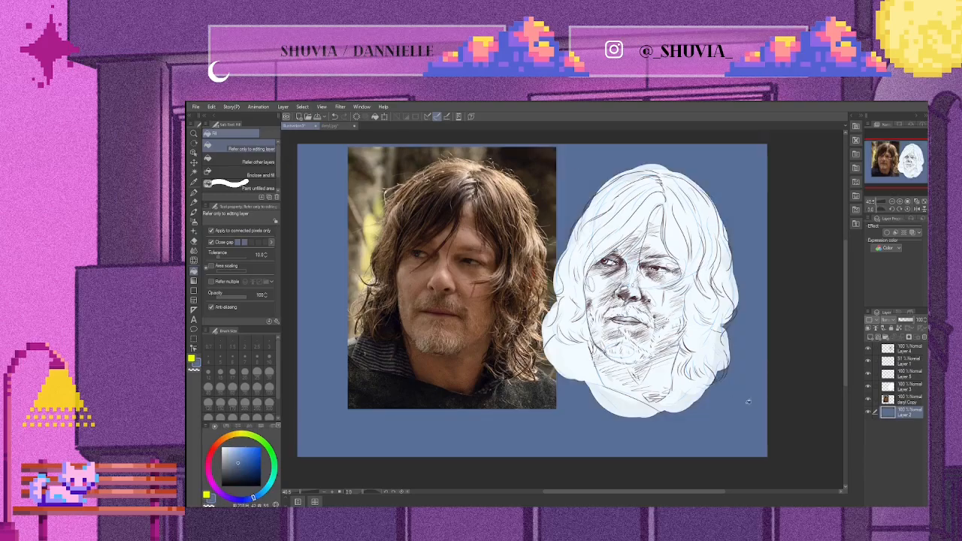
Step: Move the reference photo layer sideways, away from the drawing, to the canvas's left edge
click(896, 398)
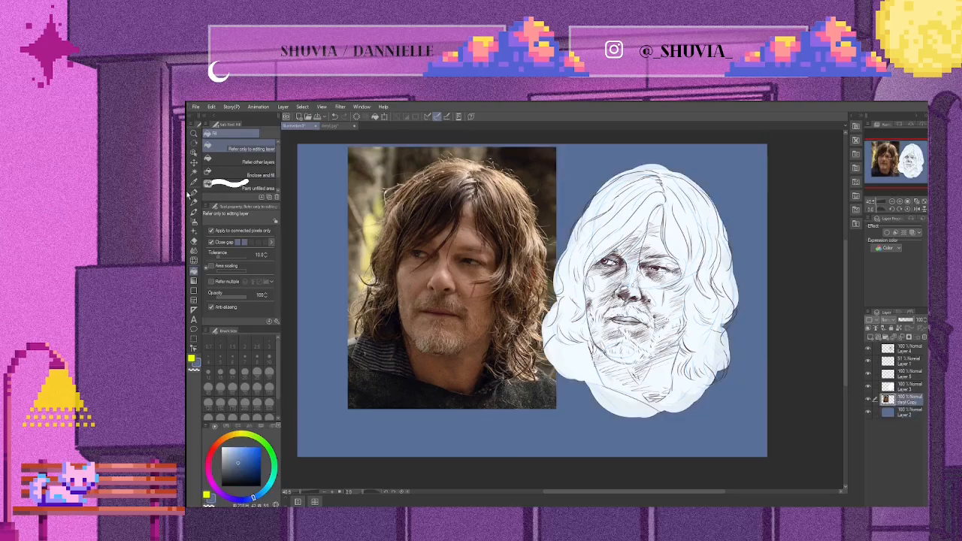
click(193, 162)
drag(402, 225, 361, 228)
scroll(647, 290, up, 1)
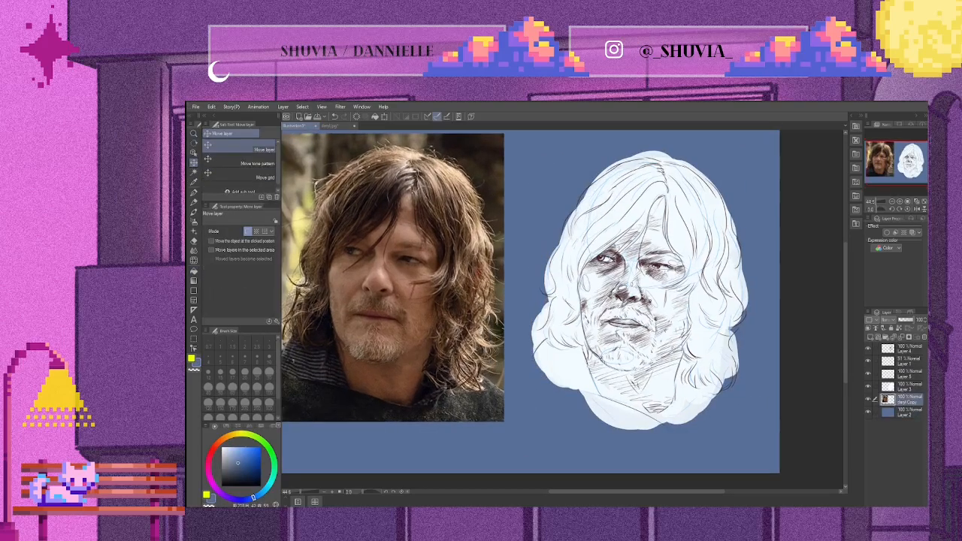
Step: Extend the white backing beyond the hair outline on both sides using a near-white Darker pencil at size 80
click(910, 388)
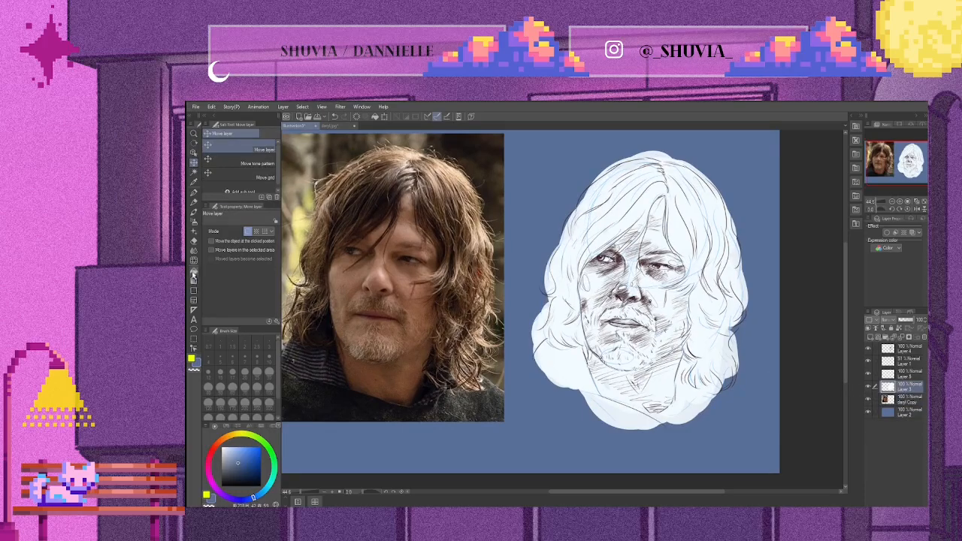
click(195, 202)
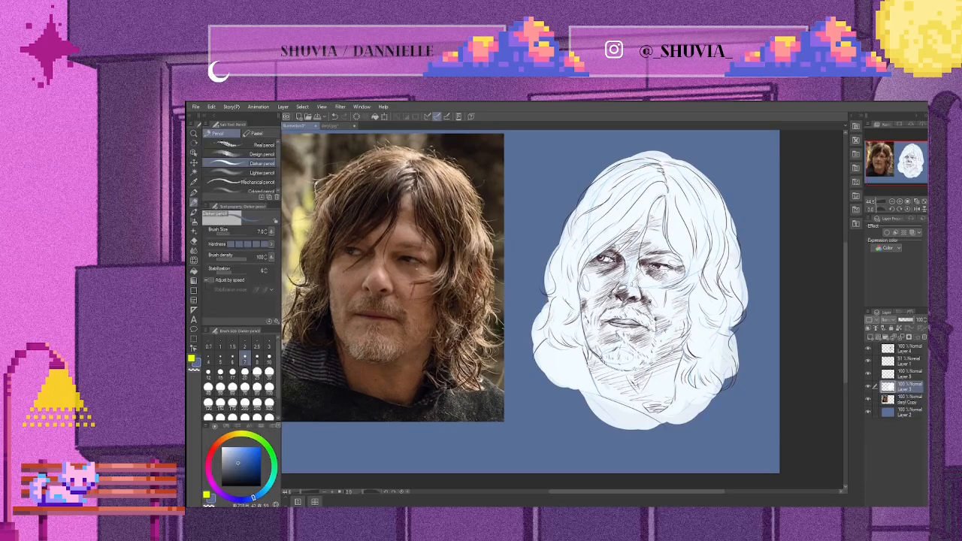
click(225, 448)
click(257, 391)
mouse_move(587, 186)
mouse_down()
mouse_move(565, 224)
mouse_move(548, 312)
mouse_move(533, 301)
mouse_up()
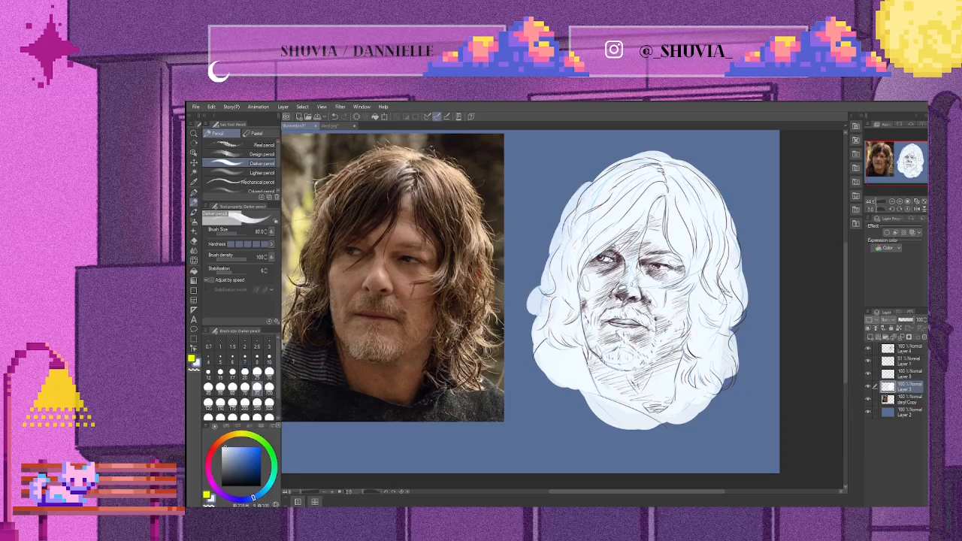
drag(735, 306, 723, 347)
drag(542, 347, 558, 370)
drag(724, 385, 716, 391)
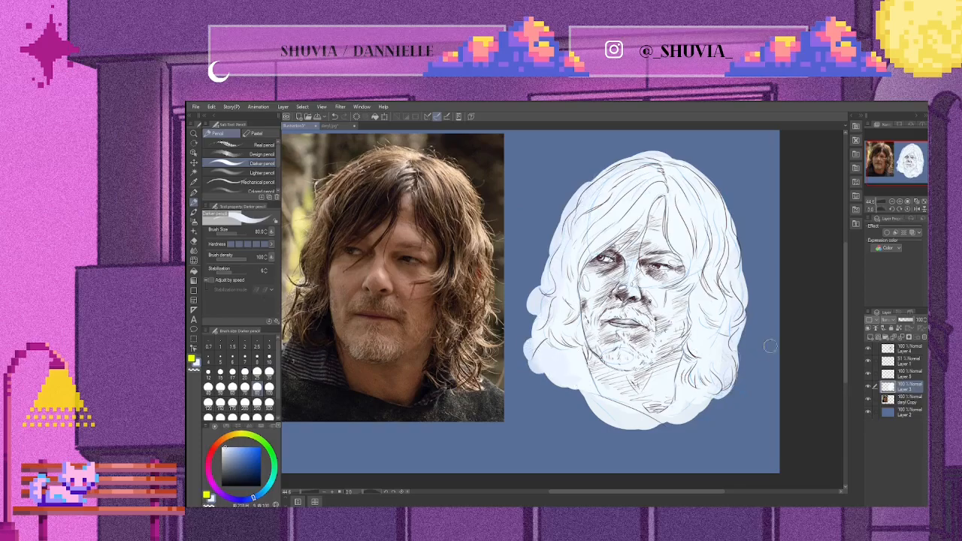
Step: Block in the face and neck on the layer above the white backing with a skin tone sampled from the photo, using the Darker pencil
click(898, 374)
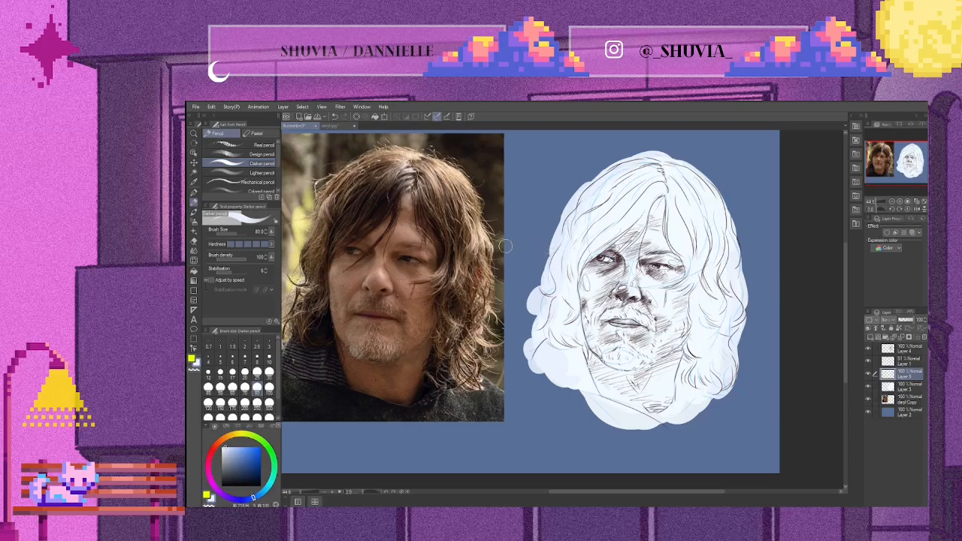
key(i)
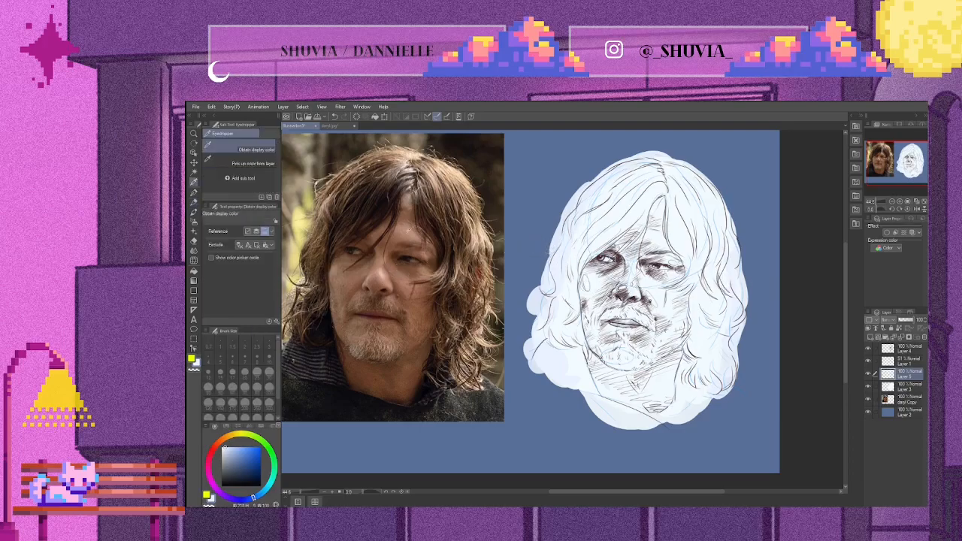
click(383, 267)
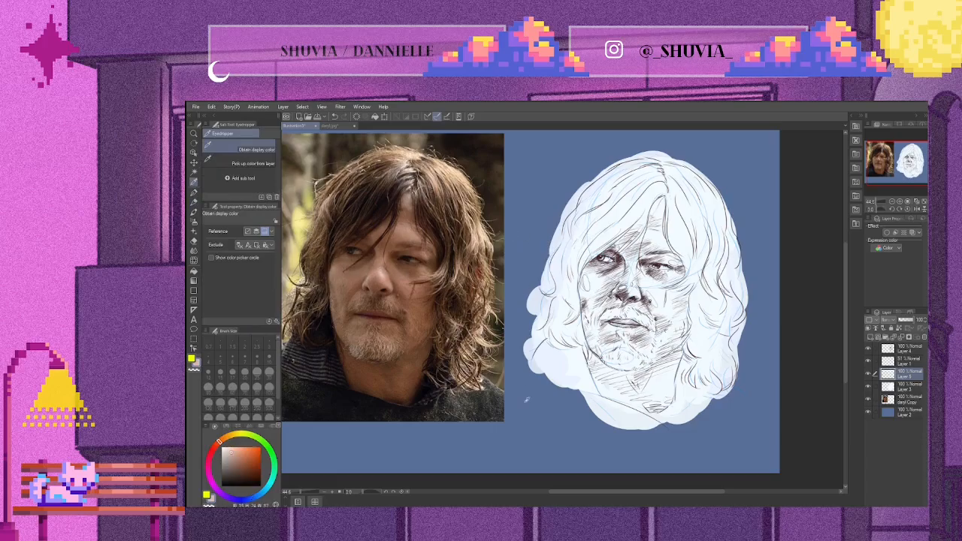
key(p)
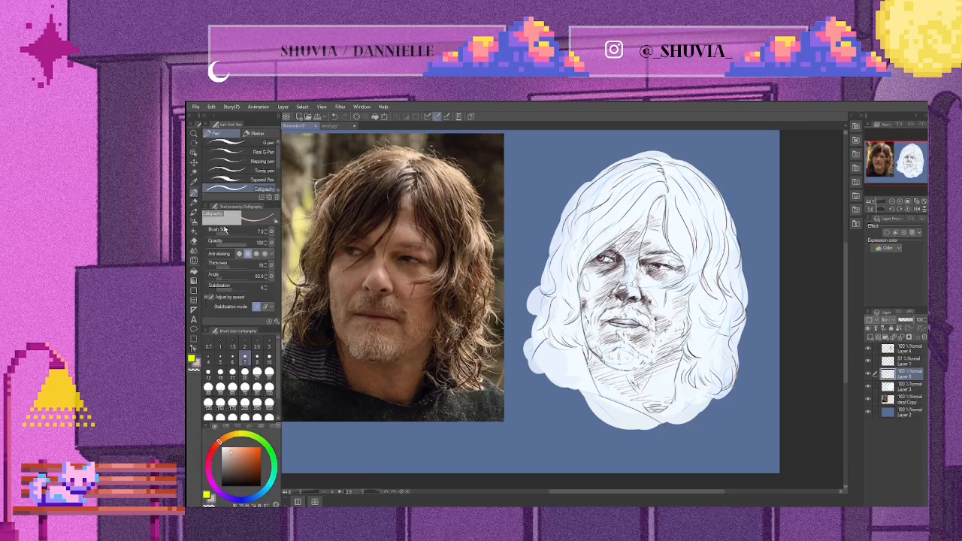
click(198, 201)
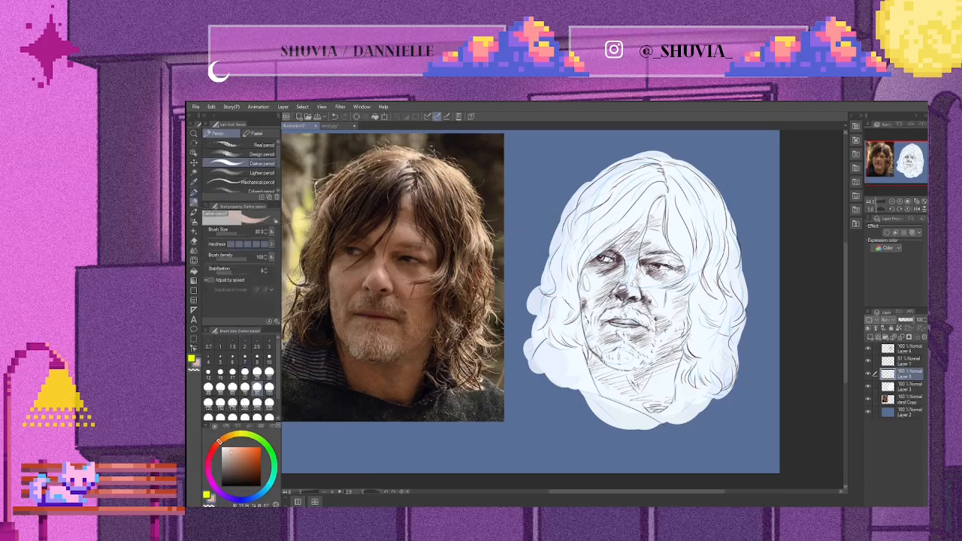
mouse_move(638, 241)
mouse_down()
mouse_move(627, 260)
mouse_move(643, 232)
mouse_move(600, 274)
mouse_move(610, 248)
mouse_move(582, 301)
mouse_move(631, 323)
mouse_move(616, 341)
mouse_move(646, 372)
mouse_up()
mouse_move(586, 285)
mouse_down()
mouse_move(601, 385)
mouse_move(611, 353)
mouse_move(638, 397)
mouse_move(676, 412)
mouse_move(676, 353)
mouse_move(638, 323)
mouse_move(661, 309)
mouse_move(668, 272)
mouse_move(657, 260)
mouse_move(625, 275)
mouse_move(682, 295)
mouse_move(671, 335)
mouse_up()
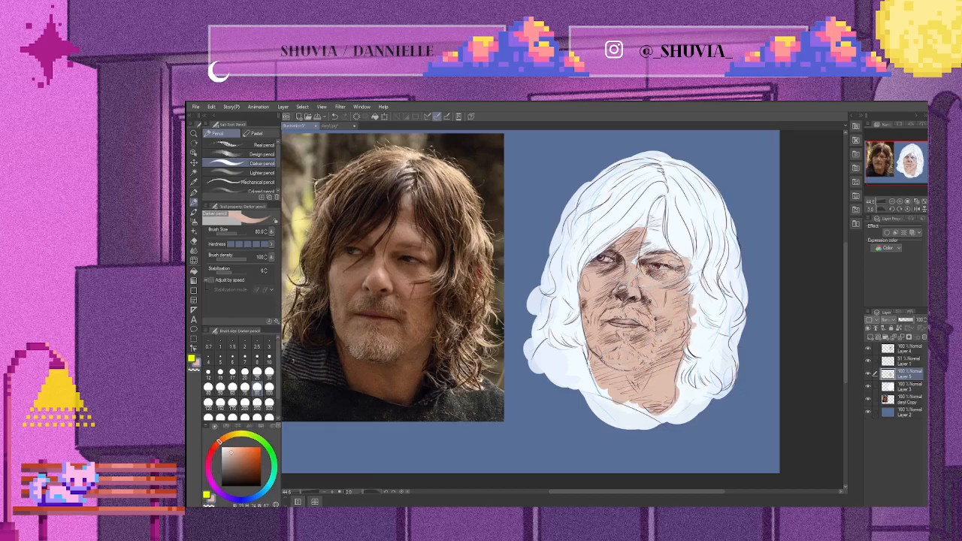
mouse_move(650, 259)
mouse_down()
mouse_move(653, 214)
mouse_move(639, 214)
mouse_move(660, 200)
mouse_move(682, 282)
mouse_up()
drag(596, 386, 645, 415)
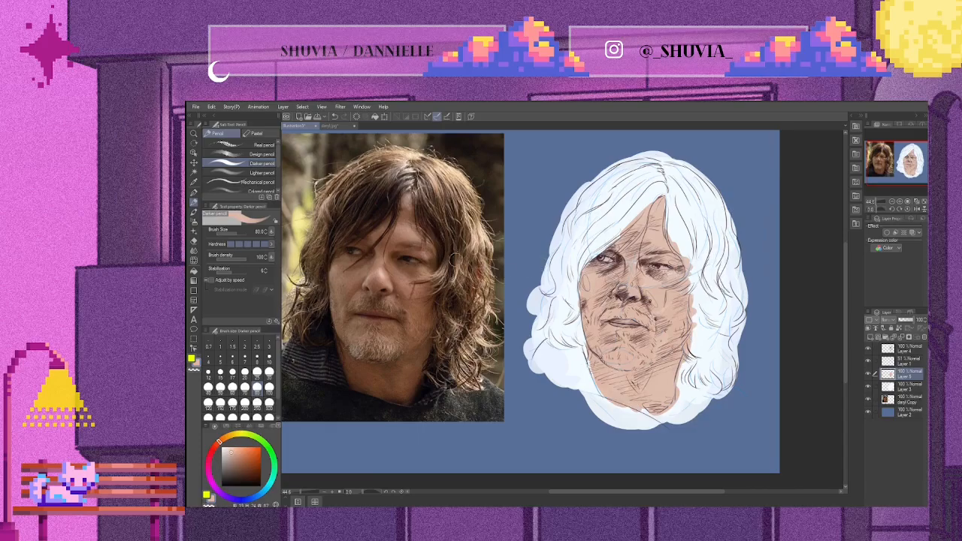
Step: Shade the forehead along the hairline with a darker skin tone using the Opaque watercolor brush at size 50
key(i)
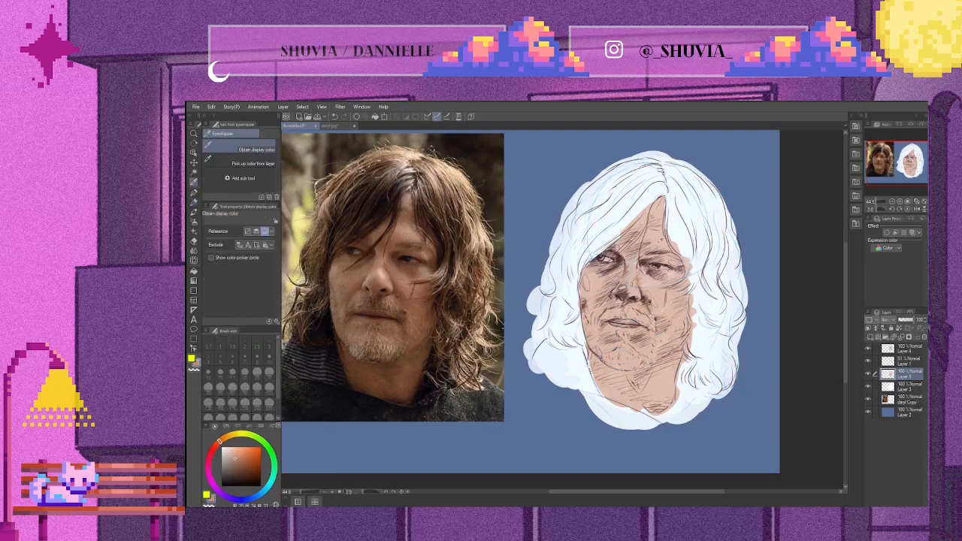
key(p)
key(p)
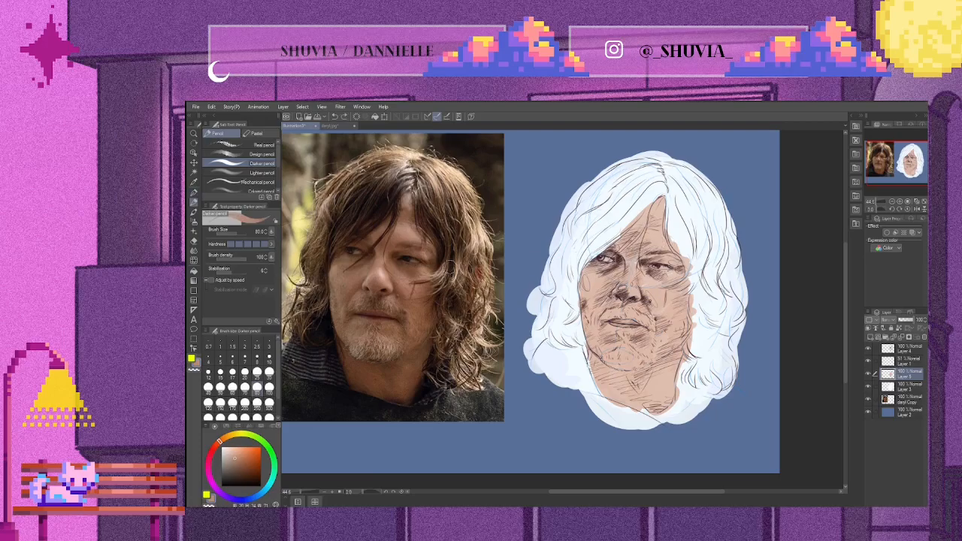
click(196, 214)
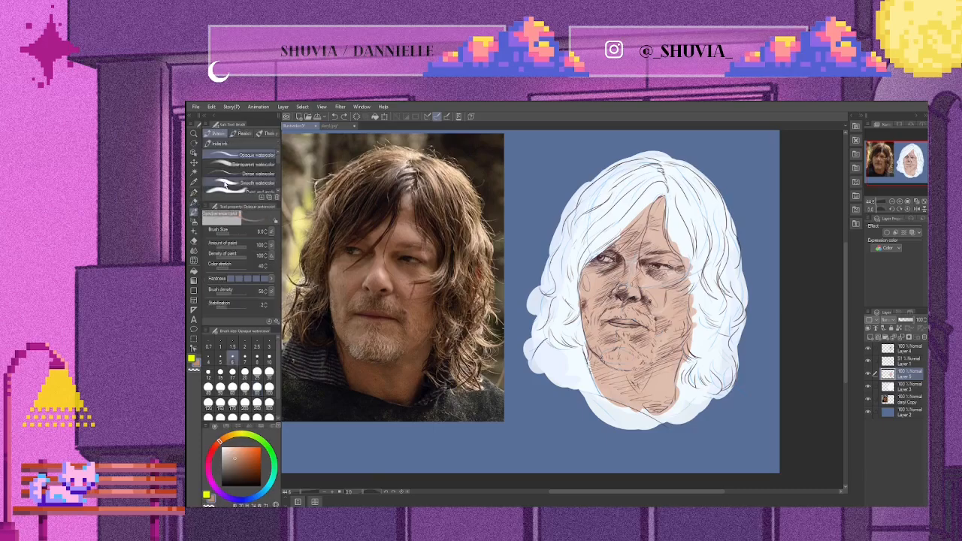
click(224, 163)
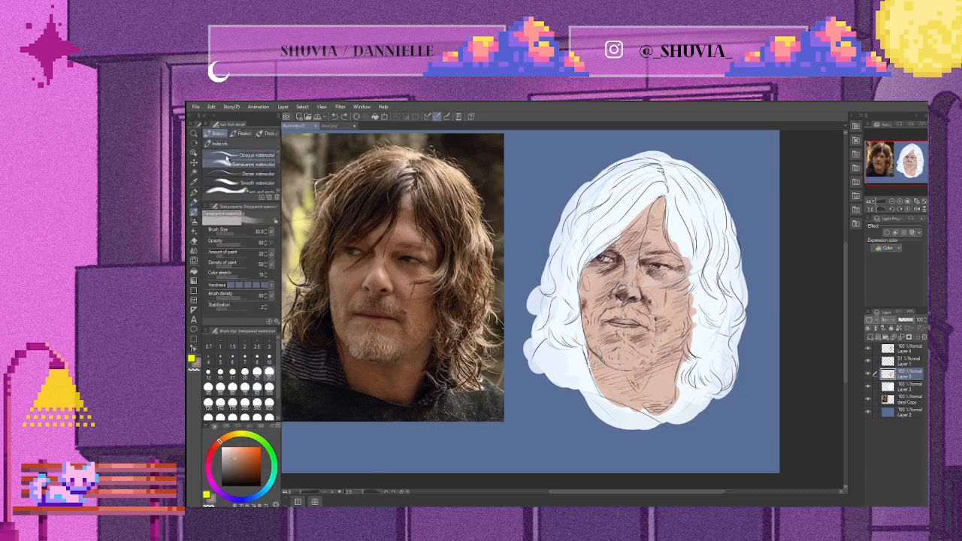
click(227, 154)
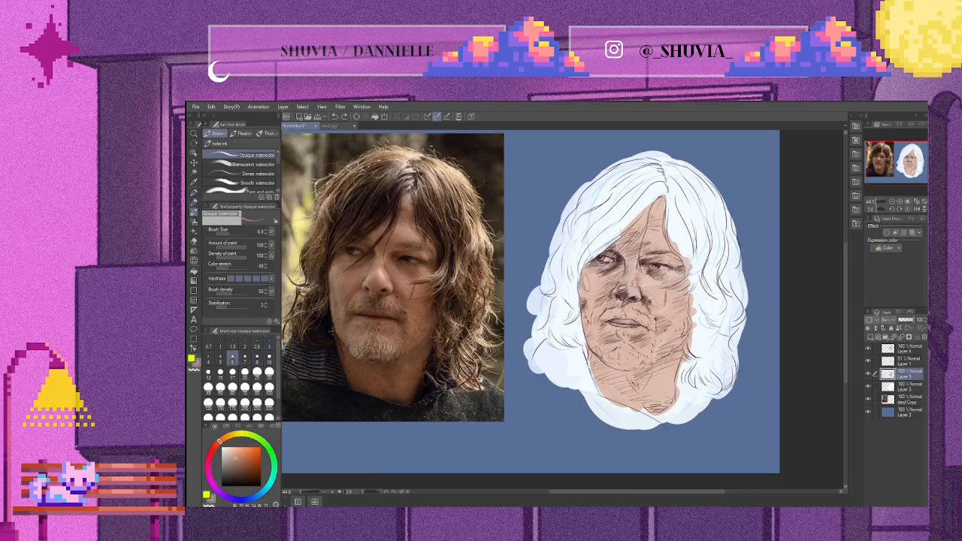
click(245, 376)
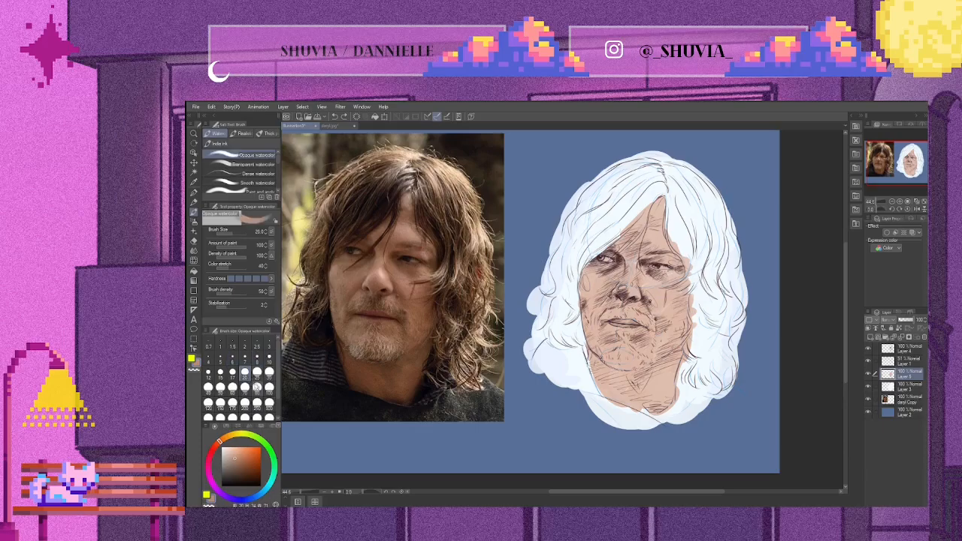
click(220, 387)
scroll(486, 201, up, 3)
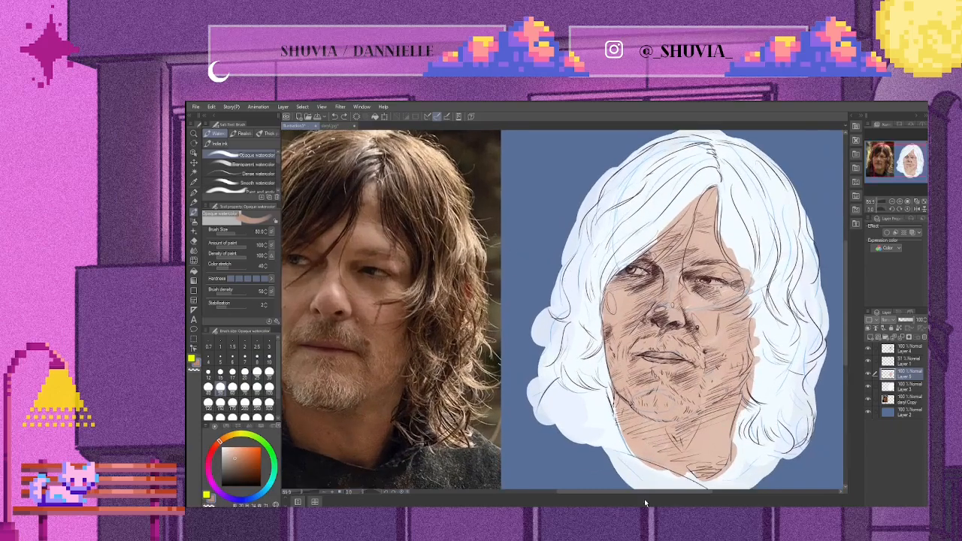
drag(646, 496, 639, 494)
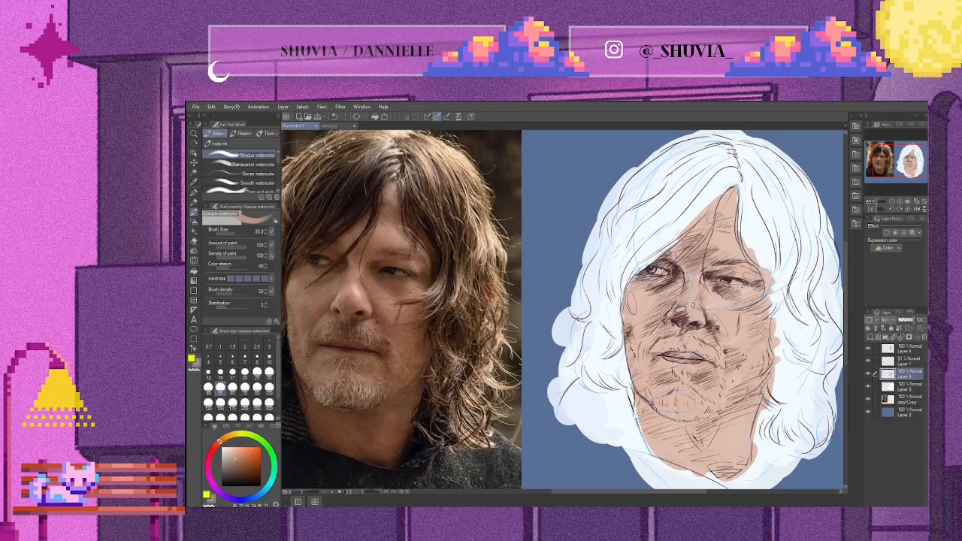
mouse_move(730, 211)
mouse_down()
mouse_move(707, 207)
mouse_move(732, 203)
mouse_up()
drag(689, 225, 699, 227)
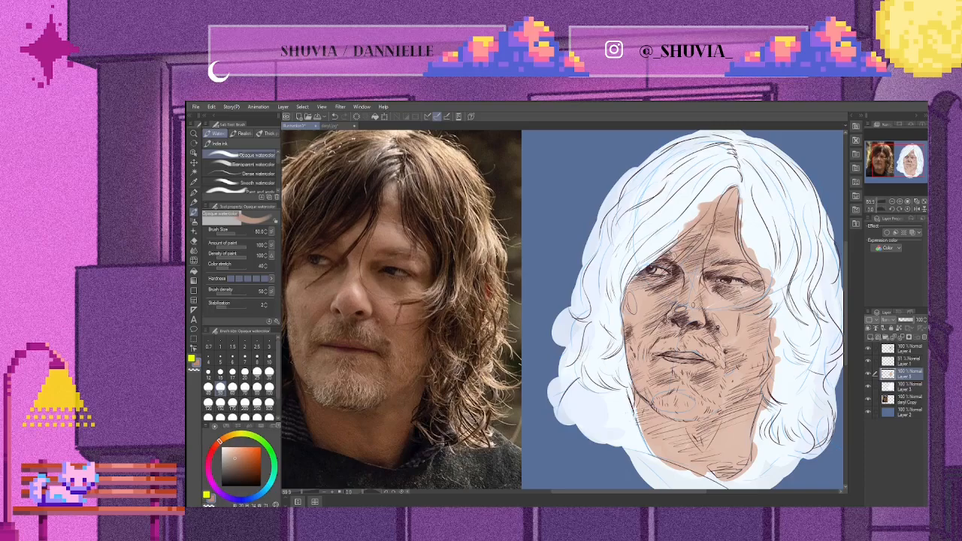
drag(679, 237, 671, 243)
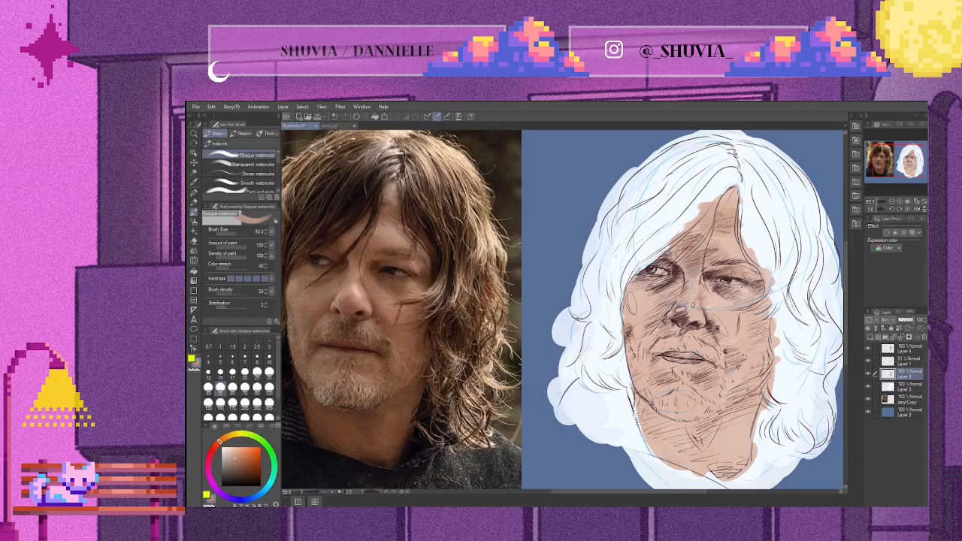
Step: Shade under the eyes, down the cheeks and around the beard with the same darker skin tone
mouse_move(731, 285)
mouse_down()
mouse_move(703, 299)
mouse_move(732, 299)
mouse_up()
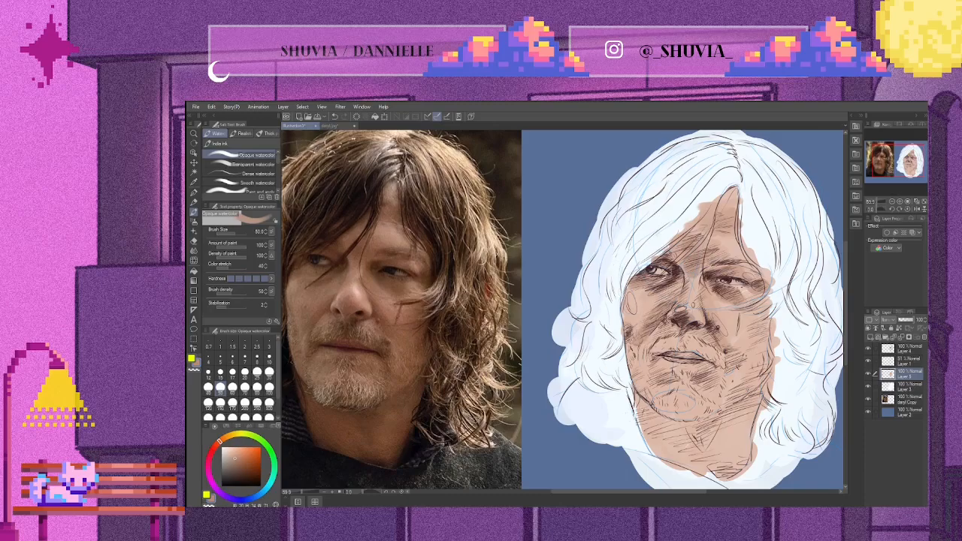
drag(643, 324, 628, 295)
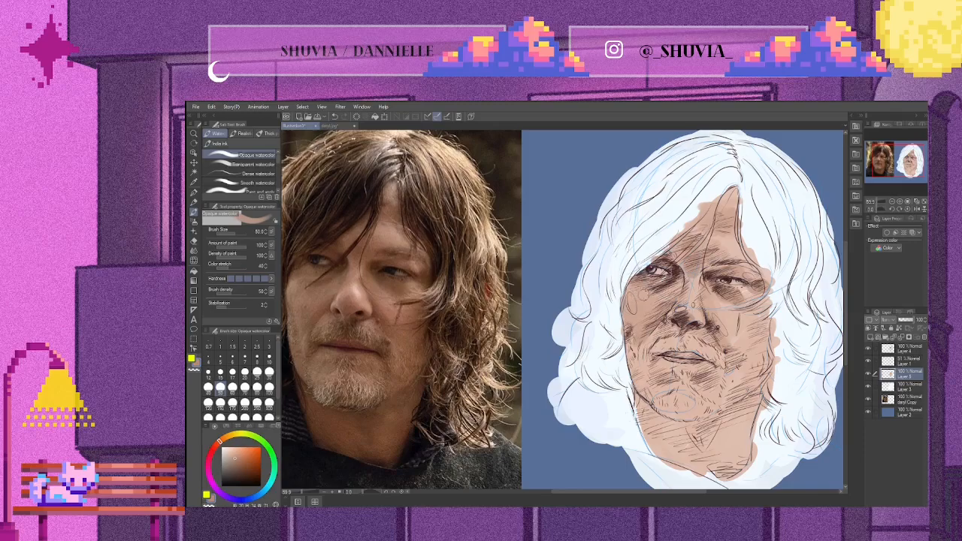
mouse_move(634, 326)
mouse_down()
mouse_move(634, 365)
mouse_move(647, 381)
mouse_move(676, 378)
mouse_move(663, 365)
mouse_move(720, 384)
mouse_move(709, 397)
mouse_move(749, 384)
mouse_move(774, 360)
mouse_move(724, 346)
mouse_move(739, 358)
mouse_move(759, 353)
mouse_move(774, 340)
mouse_move(747, 345)
mouse_move(766, 315)
mouse_move(736, 344)
mouse_up()
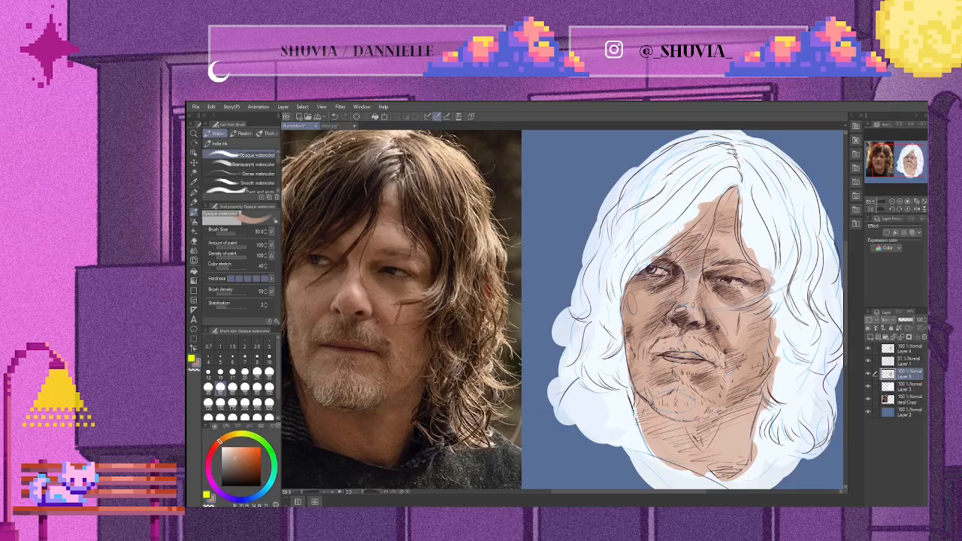
Step: Tint the nose, inner eye area and adjacent cheek with a redder skin tone sampled from the photo's nose, using the Darker pencil
key(i)
click(351, 287)
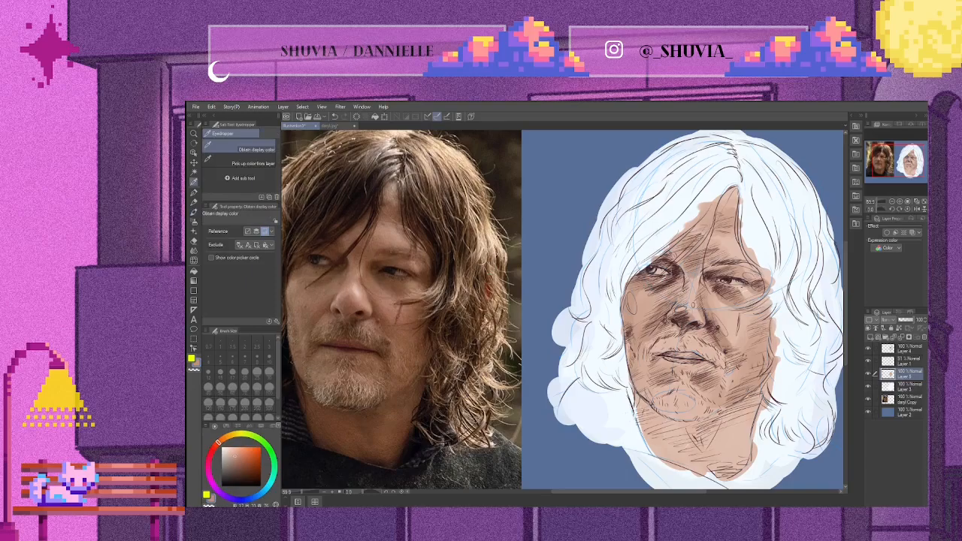
key(p)
mouse_move(690, 306)
mouse_down()
mouse_move(678, 319)
mouse_move(686, 306)
mouse_up()
drag(671, 267, 676, 278)
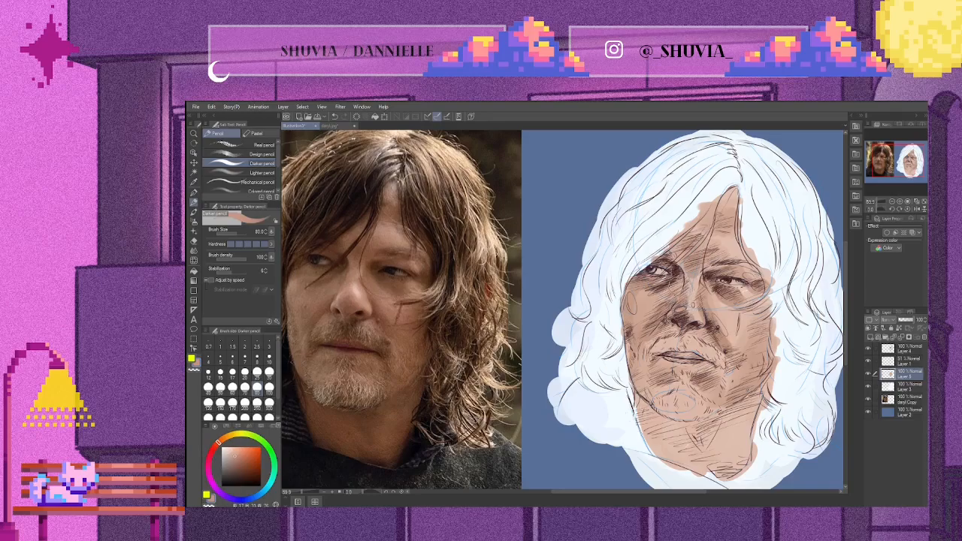
drag(694, 309, 698, 321)
click(238, 455)
click(233, 452)
mouse_move(694, 296)
mouse_down()
mouse_move(693, 306)
mouse_move(674, 304)
mouse_move(700, 304)
mouse_move(689, 298)
mouse_move(713, 333)
mouse_move(739, 332)
mouse_up()
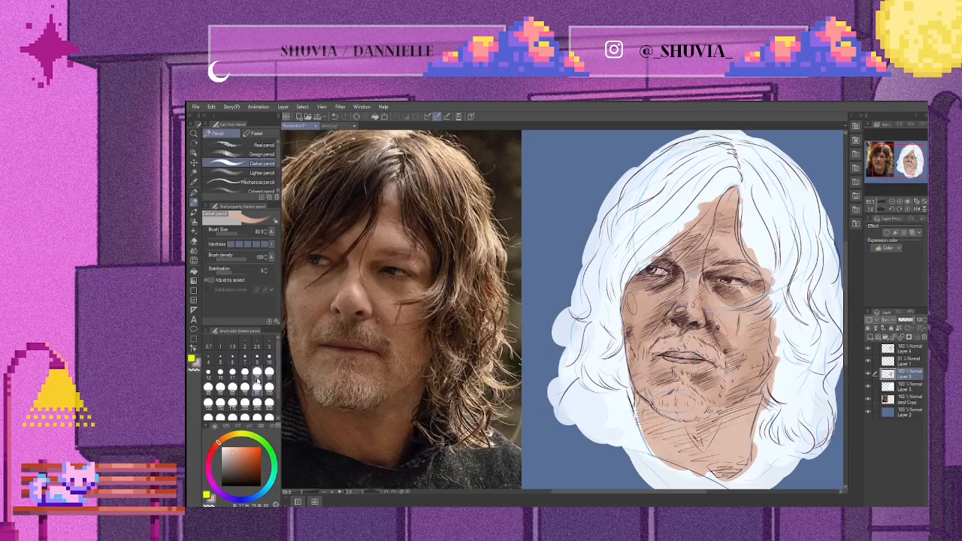
Step: Colour the lips with a dark reddish-brown sampled from the photo and a lighter reddish tone, using the Darker pencil at size 25
key(i)
click(353, 342)
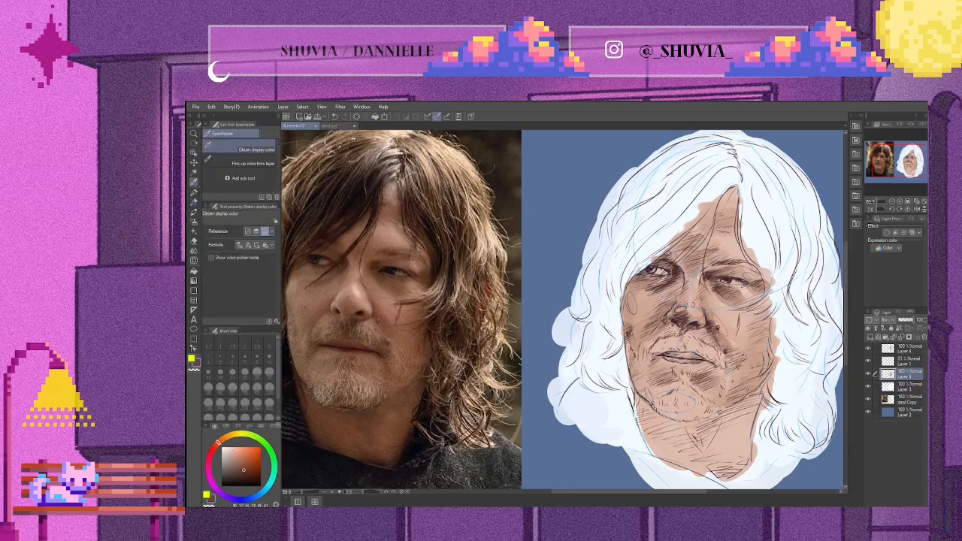
key(p)
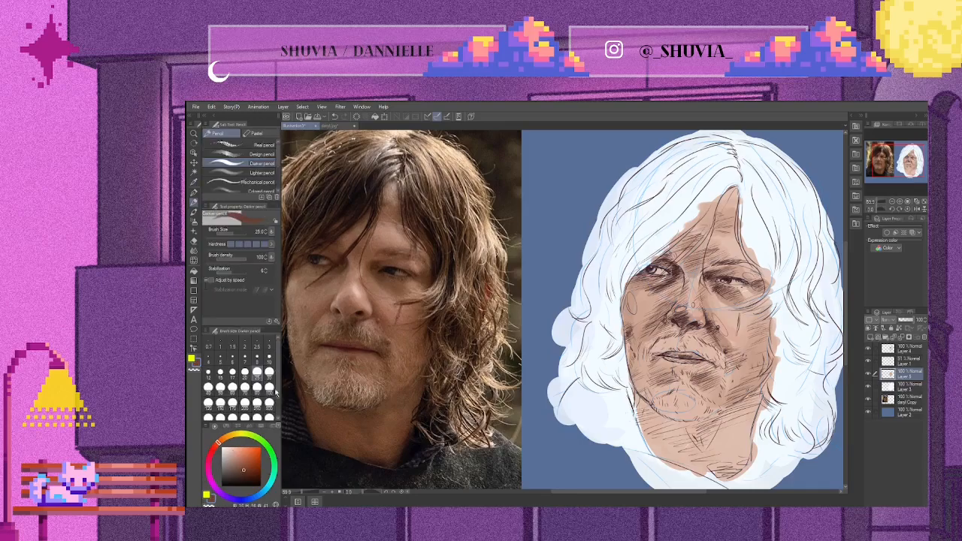
click(240, 461)
mouse_move(694, 356)
mouse_down()
mouse_move(665, 355)
mouse_move(699, 360)
mouse_move(667, 359)
mouse_move(680, 353)
mouse_up()
click(217, 445)
click(240, 456)
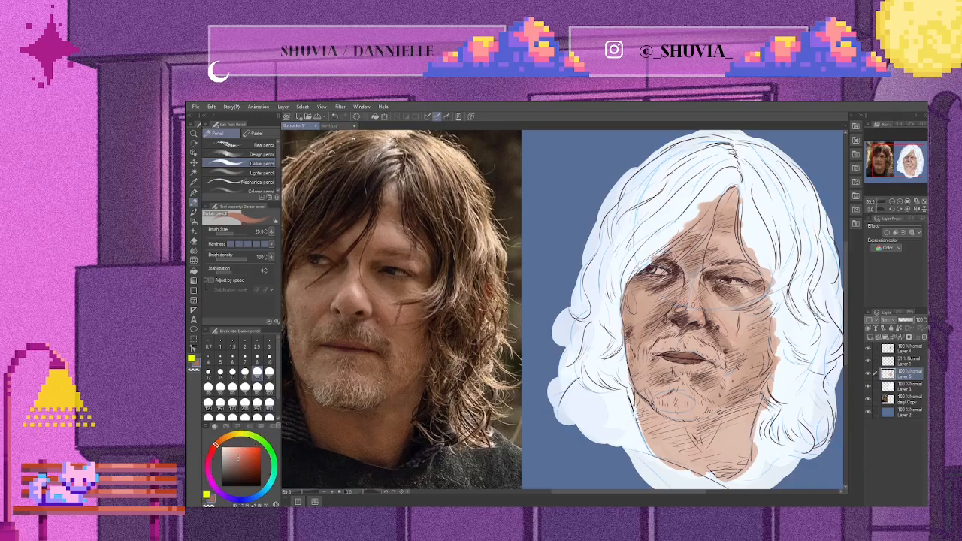
drag(659, 357, 690, 353)
drag(667, 360, 684, 363)
Step: Sample a lighter skin tone from the portrait and paint it over the lips to soften them
key(i)
click(675, 362)
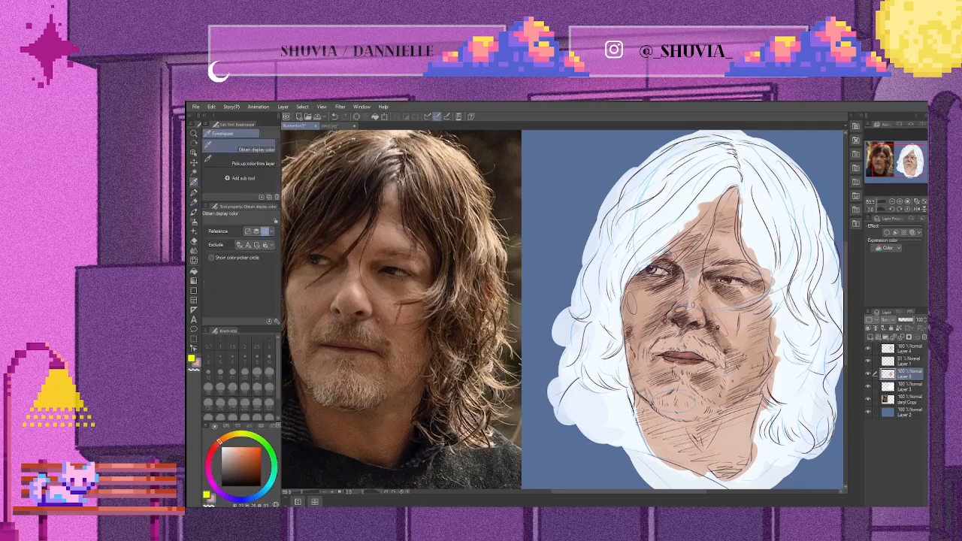
key(p)
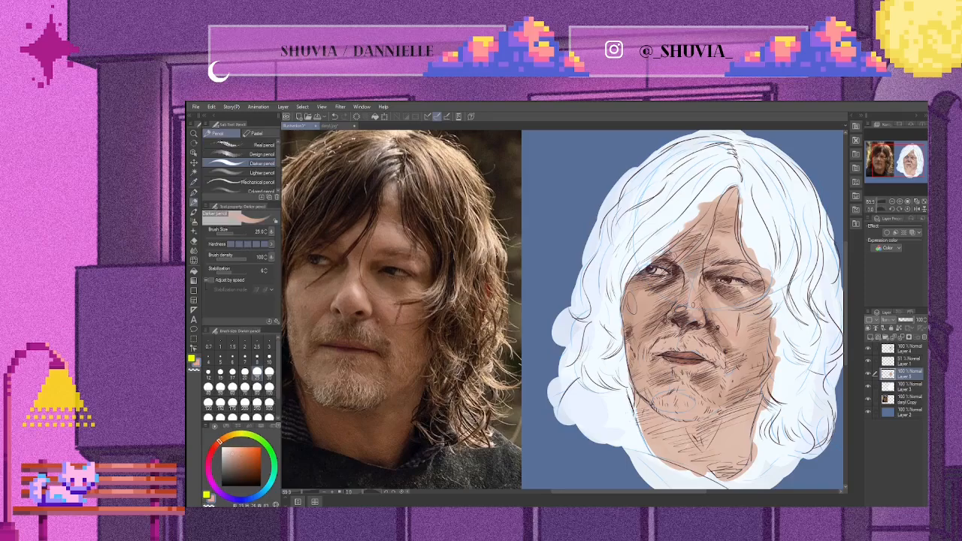
mouse_move(665, 359)
mouse_down()
mouse_move(698, 361)
mouse_move(686, 356)
mouse_up()
Step: Sample a darker brown from the photo's cheek and shade around the mouth and lower cheeks with Opaque watercolor at size 30
key(i)
click(321, 308)
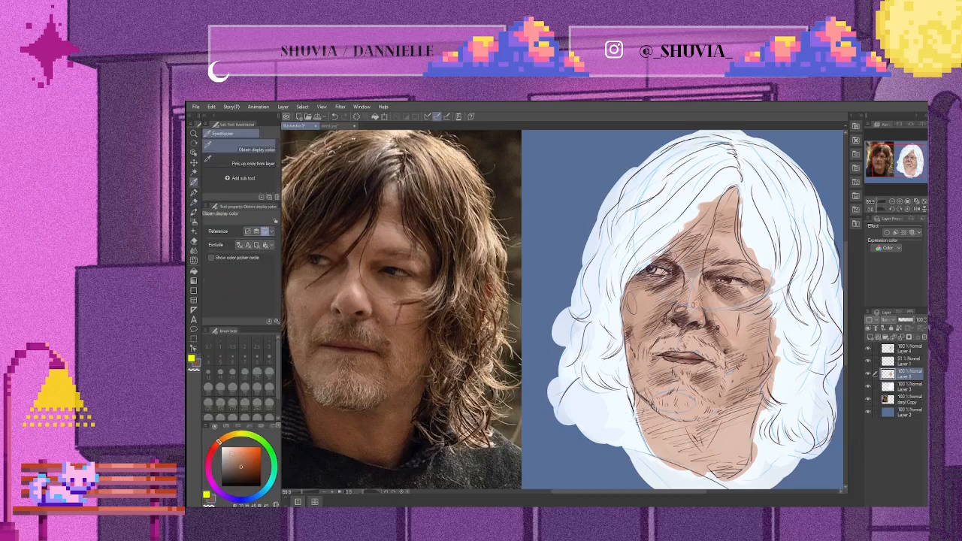
key(p)
drag(660, 318, 647, 332)
click(194, 212)
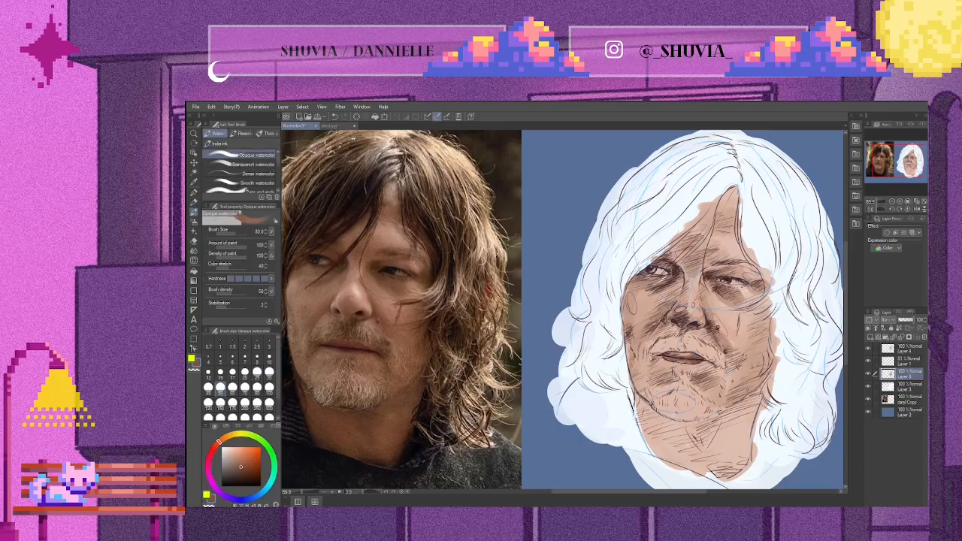
click(269, 371)
mouse_move(673, 374)
mouse_down()
mouse_move(664, 376)
mouse_move(670, 384)
mouse_move(651, 368)
mouse_move(656, 359)
mouse_move(692, 378)
mouse_up()
mouse_move(706, 374)
mouse_down()
mouse_move(696, 381)
mouse_move(709, 386)
mouse_move(714, 414)
mouse_move(734, 380)
mouse_up()
drag(751, 367, 737, 377)
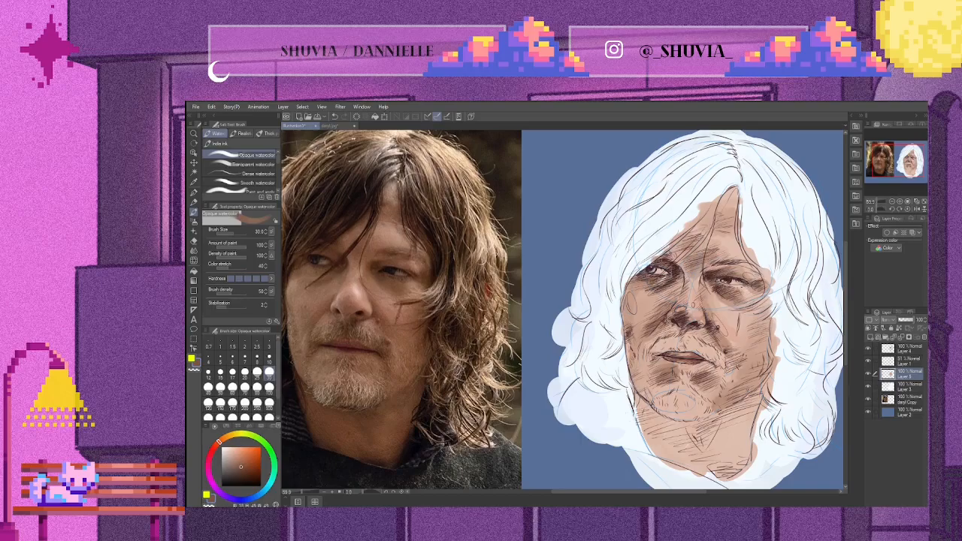
Step: Shade the temple edge and cover the neck with the same darker brown, enlarging the brush to size 70 for the neck
drag(642, 278, 626, 290)
mouse_move(638, 398)
mouse_down()
mouse_move(643, 444)
mouse_move(654, 451)
mouse_move(658, 420)
mouse_move(631, 395)
mouse_move(655, 418)
mouse_move(654, 454)
mouse_up()
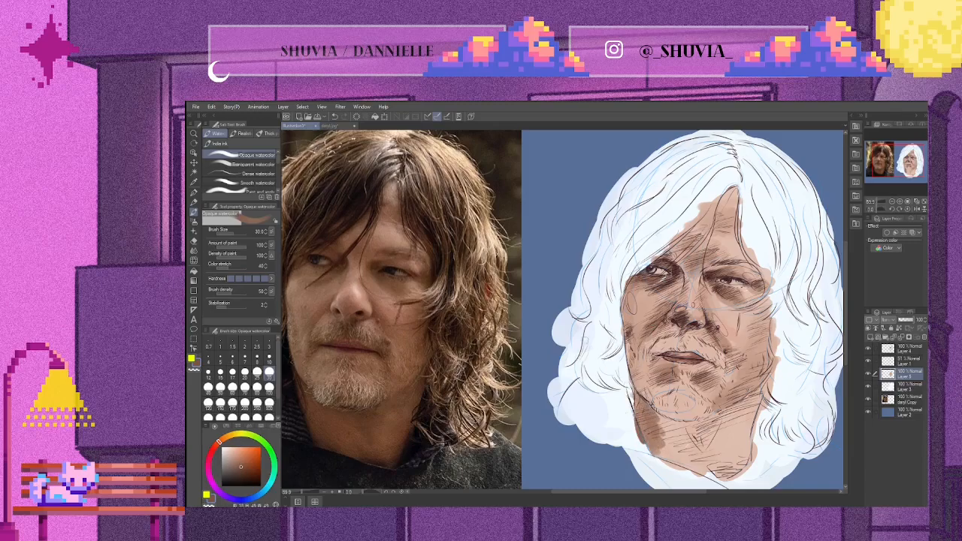
click(245, 386)
mouse_move(655, 432)
mouse_down()
mouse_move(672, 458)
mouse_move(676, 439)
mouse_move(698, 432)
mouse_move(667, 419)
mouse_move(710, 432)
mouse_move(699, 458)
mouse_move(740, 443)
mouse_move(722, 432)
mouse_move(688, 451)
mouse_move(654, 425)
mouse_move(737, 423)
mouse_move(706, 432)
mouse_move(684, 428)
mouse_move(746, 415)
mouse_move(736, 421)
mouse_move(759, 395)
mouse_move(736, 454)
mouse_move(756, 413)
mouse_move(721, 444)
mouse_move(758, 402)
mouse_move(743, 412)
mouse_move(726, 462)
mouse_up()
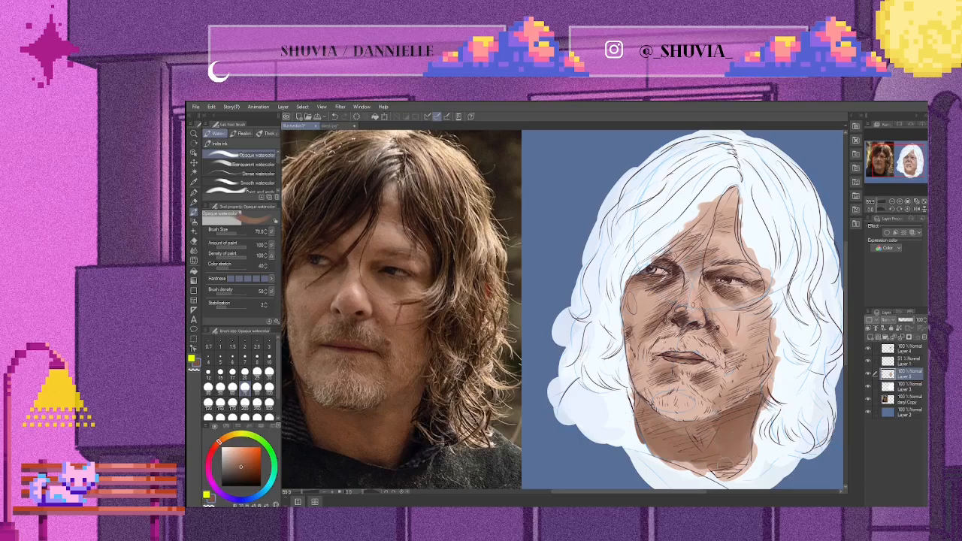
mouse_move(668, 430)
mouse_down()
mouse_move(643, 412)
mouse_move(672, 450)
mouse_move(654, 457)
mouse_move(706, 470)
mouse_move(735, 448)
mouse_up()
Step: Deepen the shading on the outer cheek and jaw beside the hair with the darker brown at size 70
mouse_move(754, 395)
mouse_down()
mouse_move(750, 411)
mouse_move(764, 382)
mouse_up()
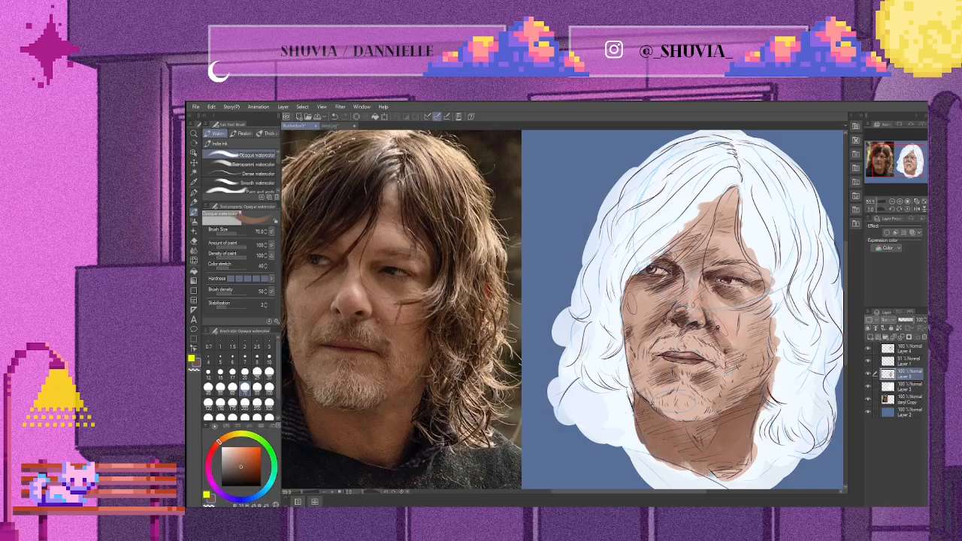
mouse_move(769, 336)
mouse_down()
mouse_move(765, 352)
mouse_move(739, 340)
mouse_move(756, 328)
mouse_move(740, 321)
mouse_up()
mouse_move(765, 359)
mouse_down()
mouse_move(745, 373)
mouse_move(752, 385)
mouse_move(718, 413)
mouse_up()
drag(725, 374, 741, 322)
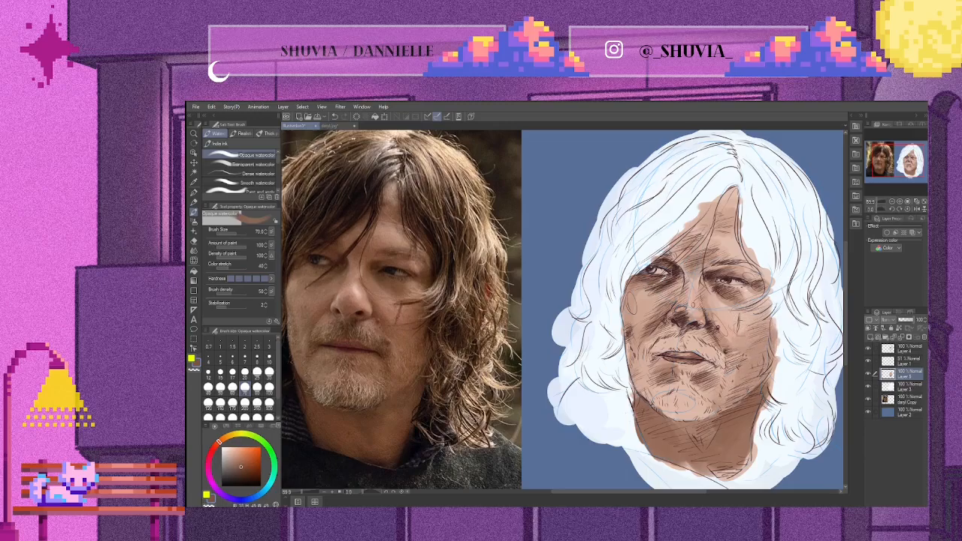
Step: Add light highlights to the face with a pale, near-white tone using the Opaque watercolor brush at size 25
click(233, 453)
click(227, 450)
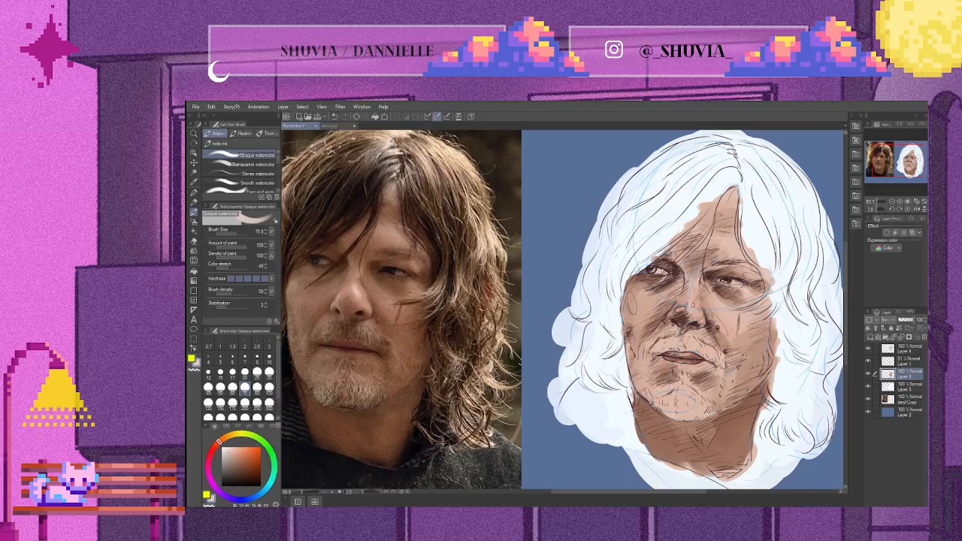
click(256, 372)
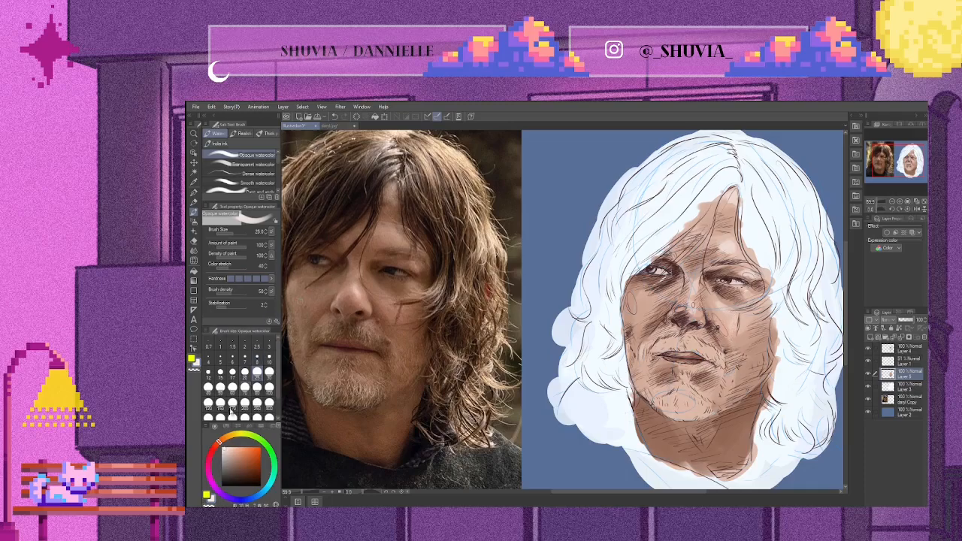
Step: Paint the cheek scar with a dark red at size 8, and choose a lighter red tone at size 17
click(217, 444)
click(245, 454)
drag(245, 453, 243, 468)
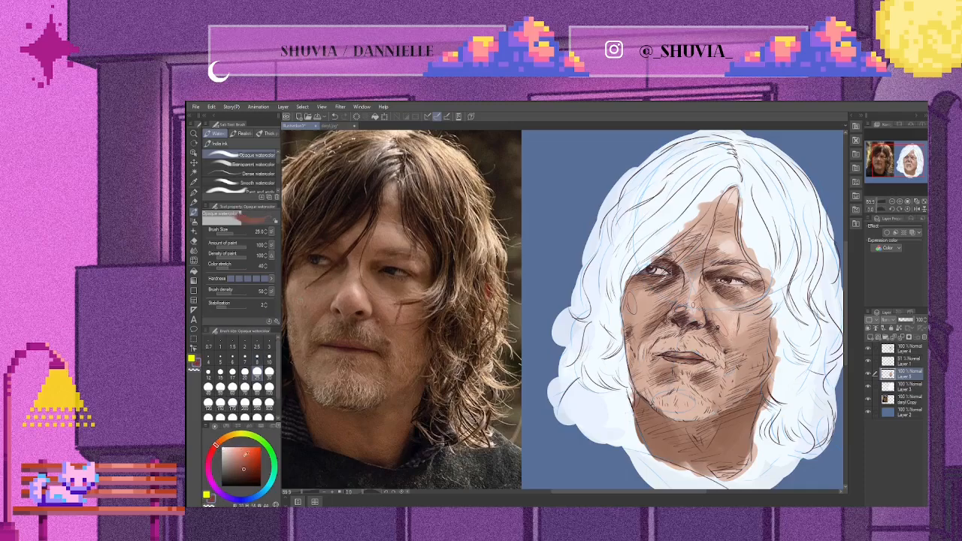
click(256, 355)
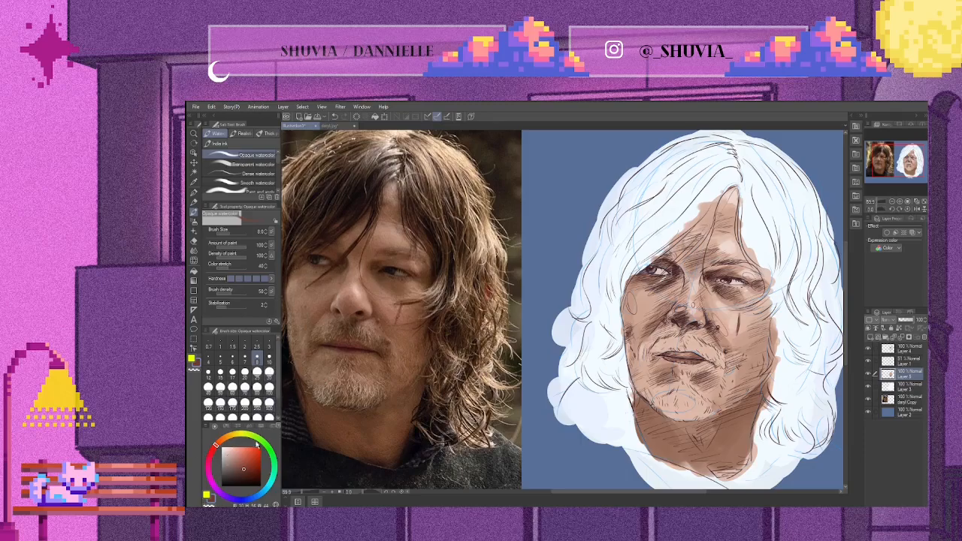
click(231, 459)
click(235, 456)
click(232, 371)
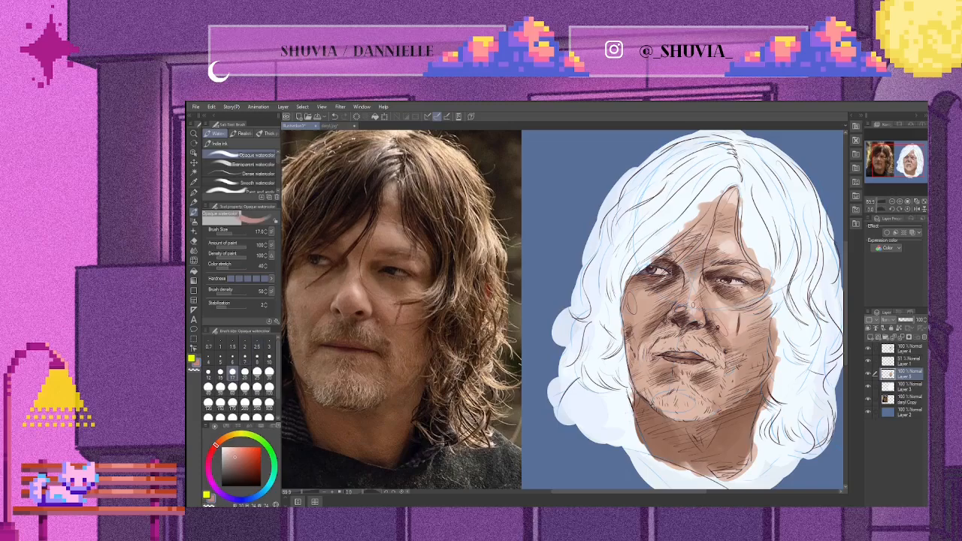
Step: Sample a dark brown from the photo's beard and draw fine beard hairs with the Calligraphy pen at size 7
key(i)
click(341, 396)
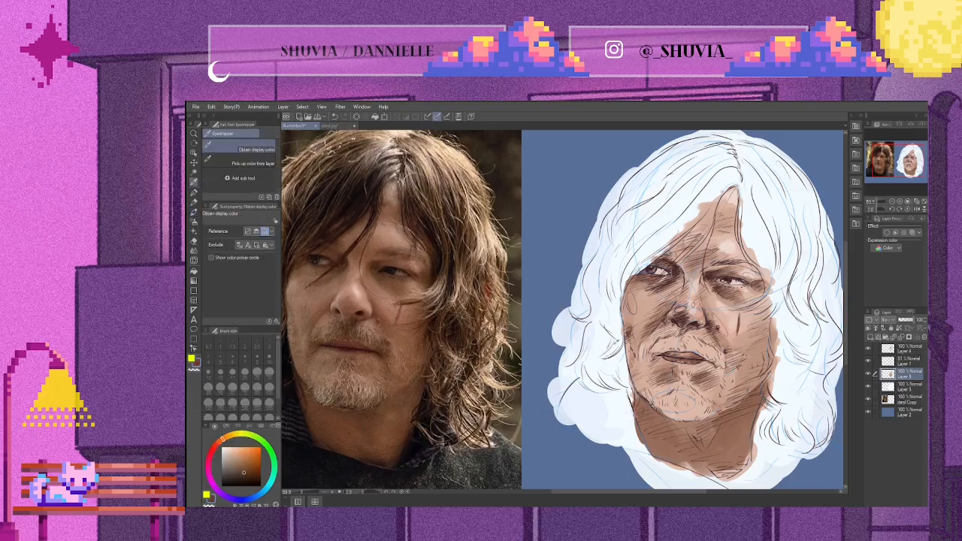
key(p)
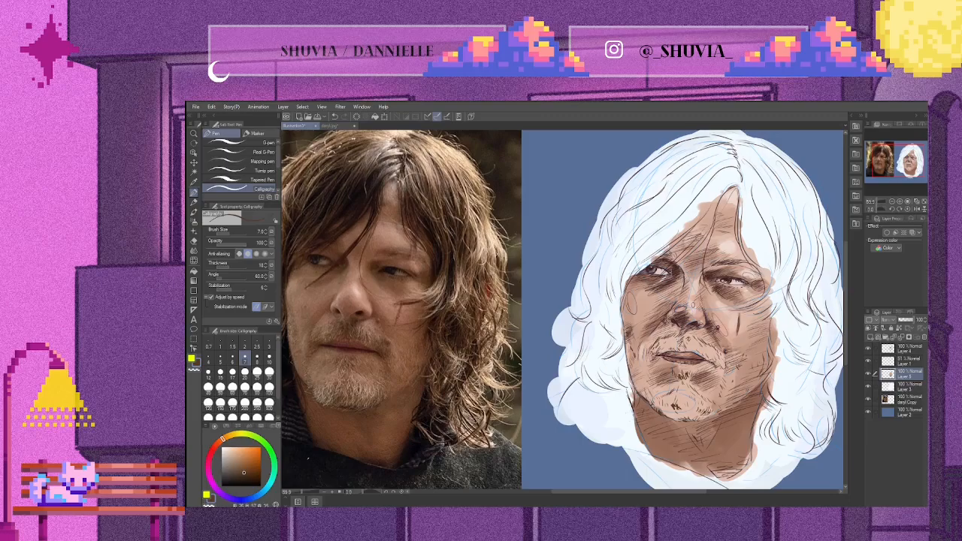
Step: Sample a brown from the photo's moustache and paint the moustache down to the mouth corner with the Darker pencil at size 25
key(i)
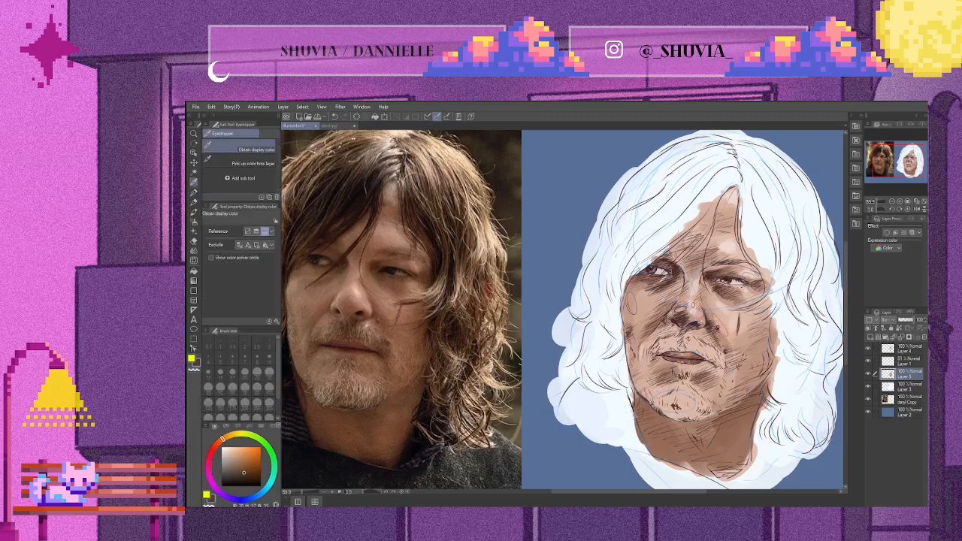
click(360, 328)
key(p)
mouse_move(687, 339)
mouse_down()
mouse_move(697, 344)
mouse_move(685, 350)
mouse_move(676, 336)
mouse_move(680, 348)
mouse_move(699, 352)
mouse_move(679, 351)
mouse_move(688, 355)
mouse_move(669, 336)
mouse_move(651, 346)
mouse_move(659, 362)
mouse_move(670, 338)
mouse_move(709, 355)
mouse_up()
drag(704, 347, 714, 355)
drag(710, 347, 726, 368)
drag(715, 358, 725, 366)
drag(713, 359, 723, 371)
drag(713, 360, 724, 371)
Step: Paint the patch below the lower lip and the beard along the chin and jaw with the same moustache brown
mouse_move(714, 356)
mouse_down()
mouse_move(724, 364)
mouse_move(682, 379)
mouse_up()
drag(671, 367, 679, 375)
drag(675, 365, 679, 372)
drag(673, 364, 679, 372)
drag(687, 368, 693, 375)
drag(680, 367, 685, 374)
drag(674, 370, 691, 375)
mouse_move(686, 367)
mouse_down()
mouse_move(681, 410)
mouse_move(693, 413)
mouse_move(673, 407)
mouse_move(675, 423)
mouse_move(721, 418)
mouse_up()
mouse_move(720, 362)
mouse_down()
mouse_move(728, 368)
mouse_move(719, 392)
mouse_up()
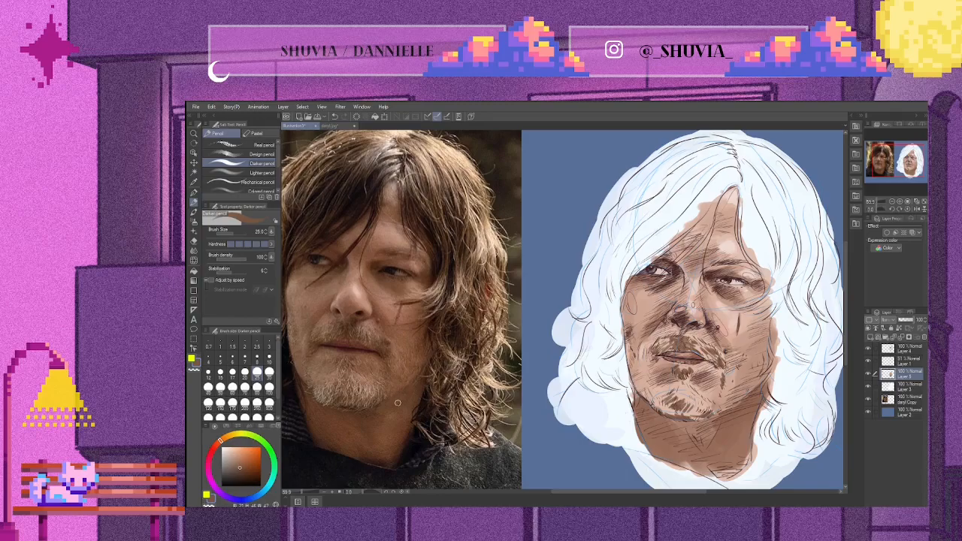
Step: Sample a lighter greyish brown from the photo's beard and paint it over the chin beard with the Darker pencil at size 25
key(i)
click(369, 387)
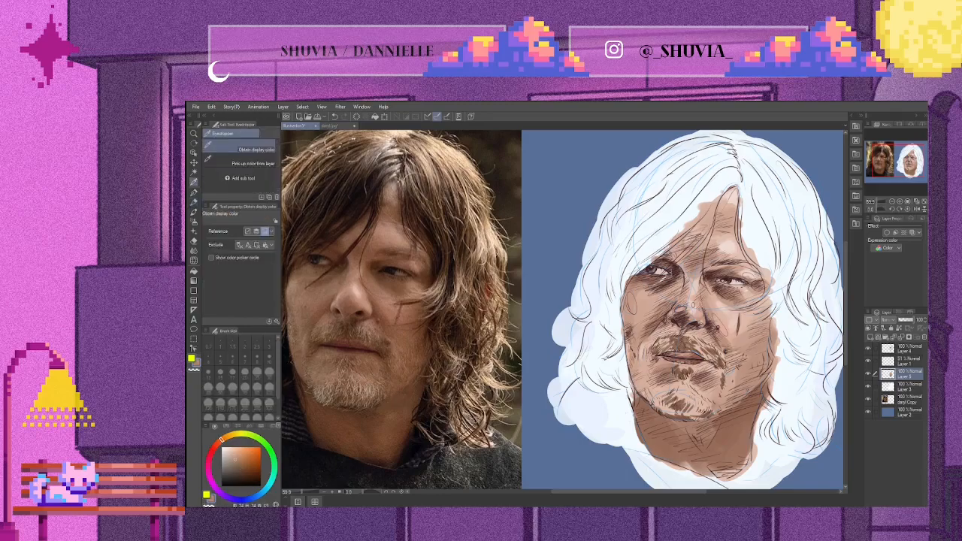
key(p)
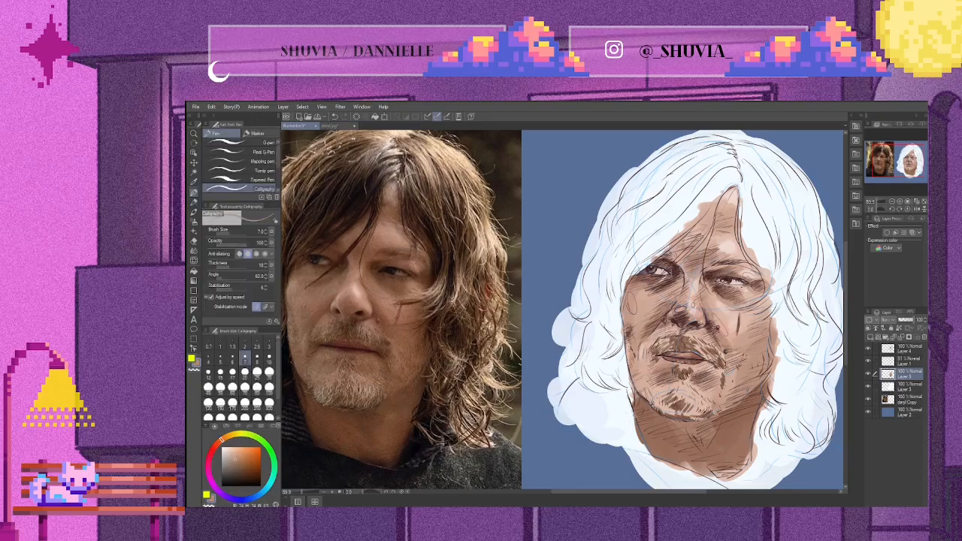
key(p)
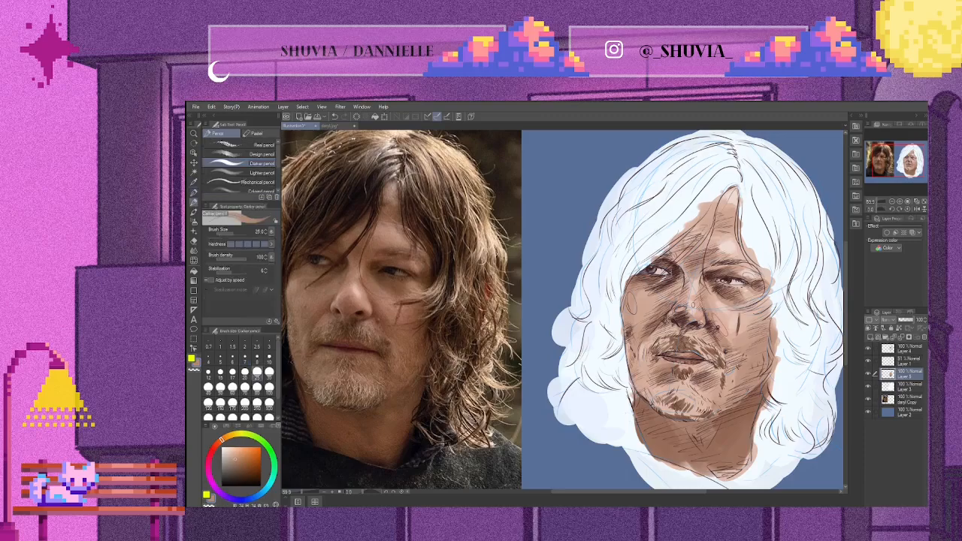
mouse_move(664, 408)
mouse_down()
mouse_move(713, 414)
mouse_move(694, 418)
mouse_move(697, 406)
mouse_move(648, 395)
mouse_move(664, 378)
mouse_move(660, 363)
mouse_move(668, 371)
mouse_up()
mouse_move(674, 361)
mouse_down()
mouse_move(665, 374)
mouse_move(694, 372)
mouse_move(687, 398)
mouse_move(697, 403)
mouse_move(681, 404)
mouse_move(700, 411)
mouse_move(721, 398)
mouse_up()
drag(725, 376, 712, 403)
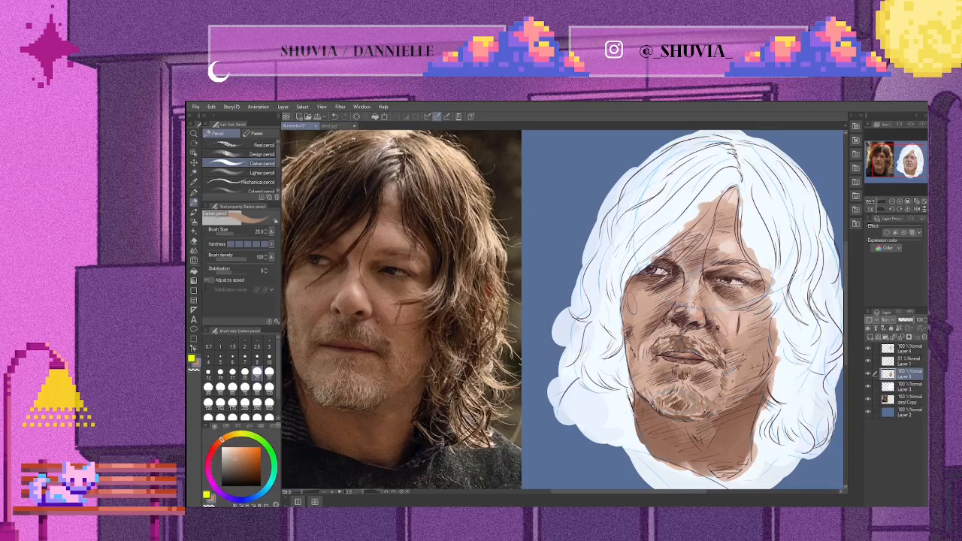
Step: Extend the lighter greyish brown over the side of the beard and the moustache with short strokes
mouse_move(655, 353)
mouse_down()
mouse_move(644, 388)
mouse_move(655, 398)
mouse_up()
mouse_move(668, 336)
mouse_down()
mouse_move(658, 345)
mouse_move(666, 353)
mouse_move(702, 357)
mouse_move(696, 348)
mouse_up()
drag(689, 345, 702, 353)
drag(696, 342, 709, 358)
drag(708, 355, 720, 366)
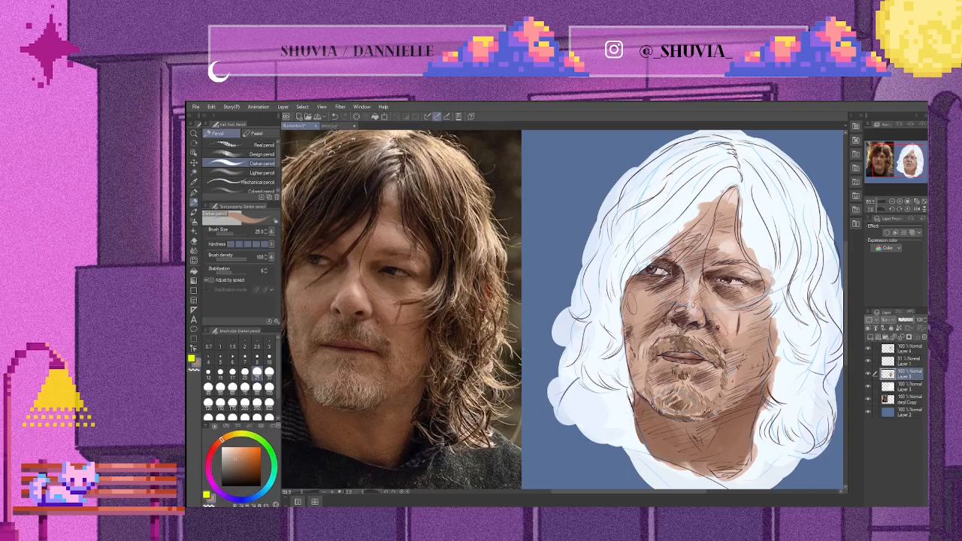
drag(691, 334, 702, 342)
Step: Pick a pale cream tone and draw light hairs across the chin beard with the Calligraphy pen at size 7
click(231, 454)
click(228, 451)
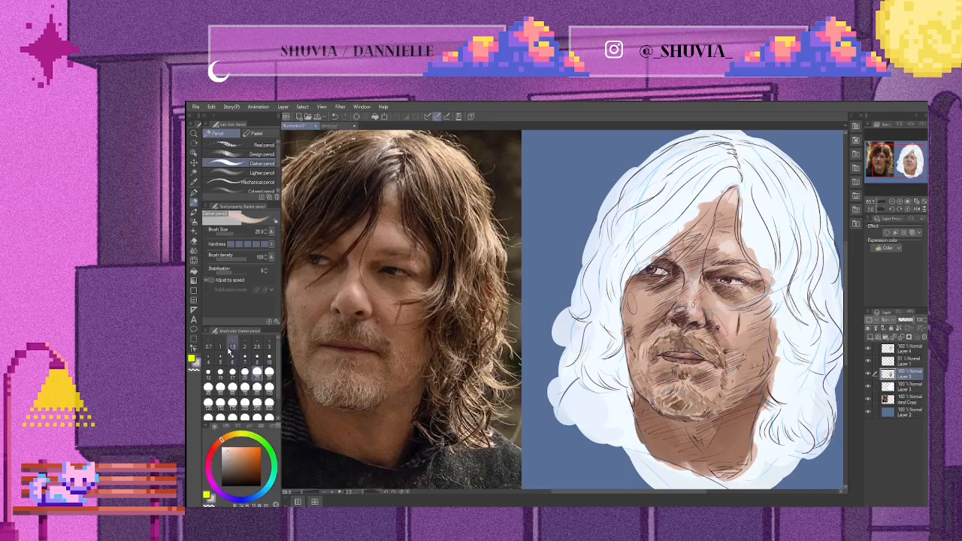
key(p)
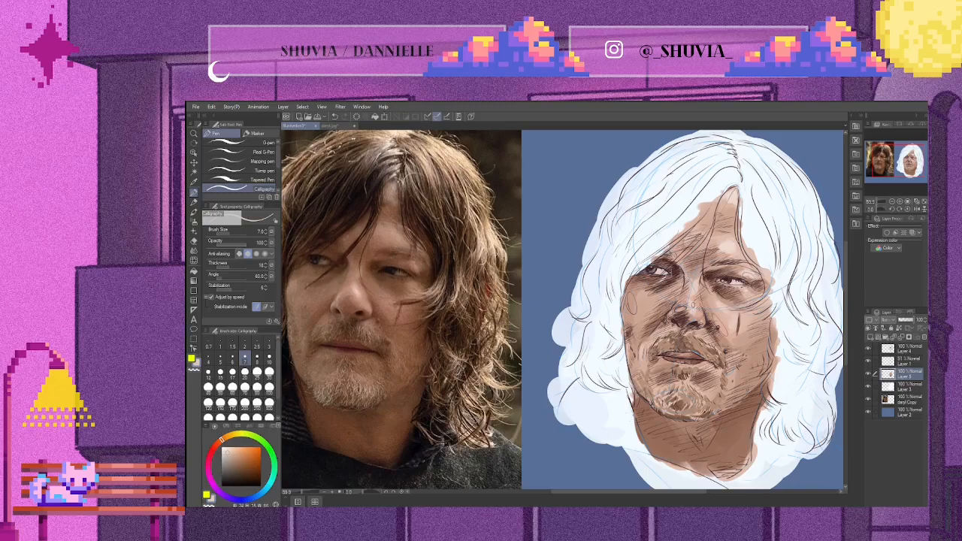
drag(680, 401, 677, 409)
drag(660, 405, 656, 412)
drag(704, 400, 708, 410)
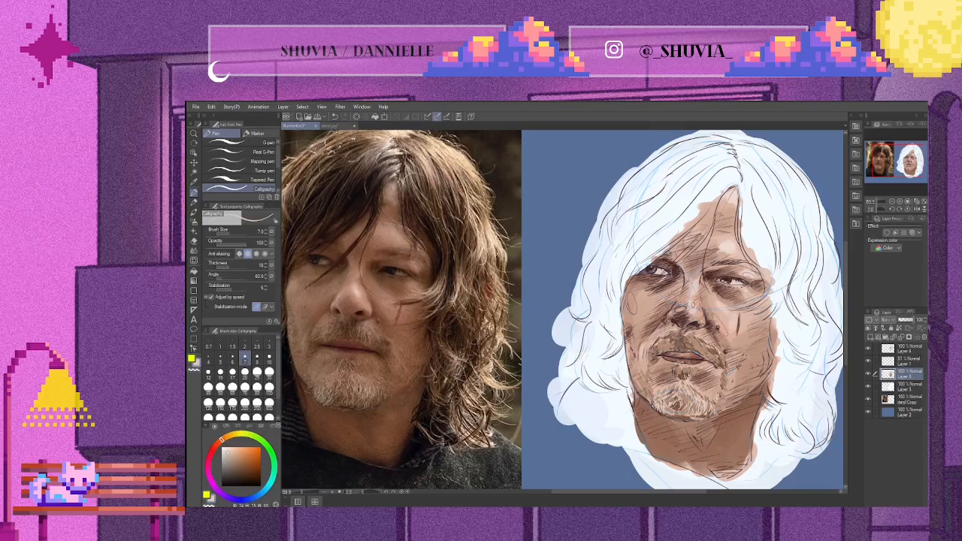
drag(681, 369, 677, 378)
drag(654, 409, 663, 416)
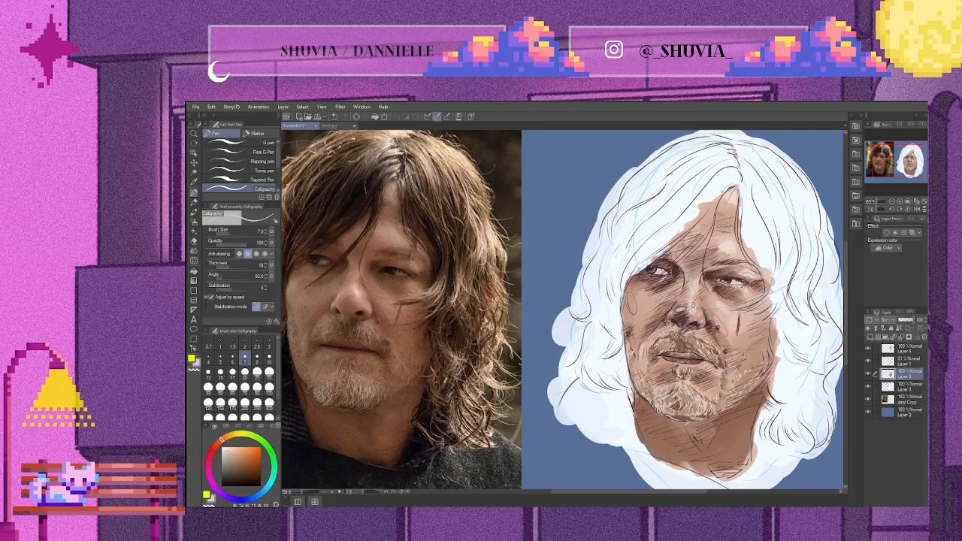
Step: Add near-white highlights to the nose, and to the eye areas on Layer 4, with the Calligraphy pen at size 12
click(208, 371)
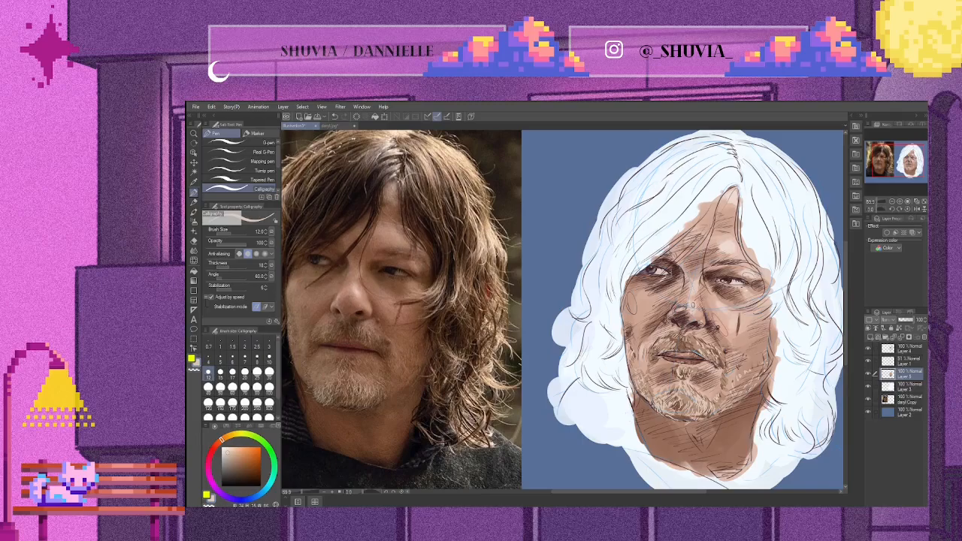
click(222, 448)
drag(690, 306, 695, 301)
click(899, 349)
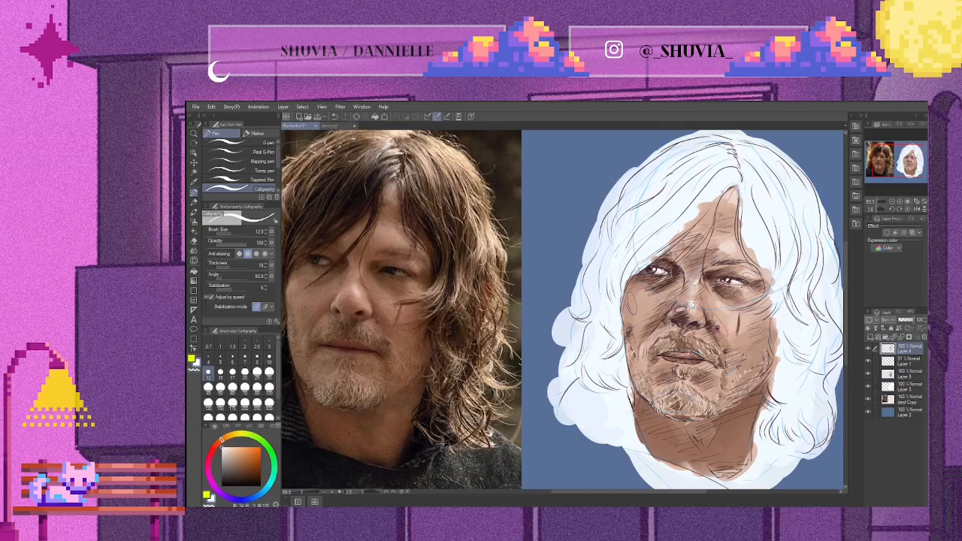
drag(727, 265, 740, 261)
drag(672, 257, 661, 253)
click(269, 356)
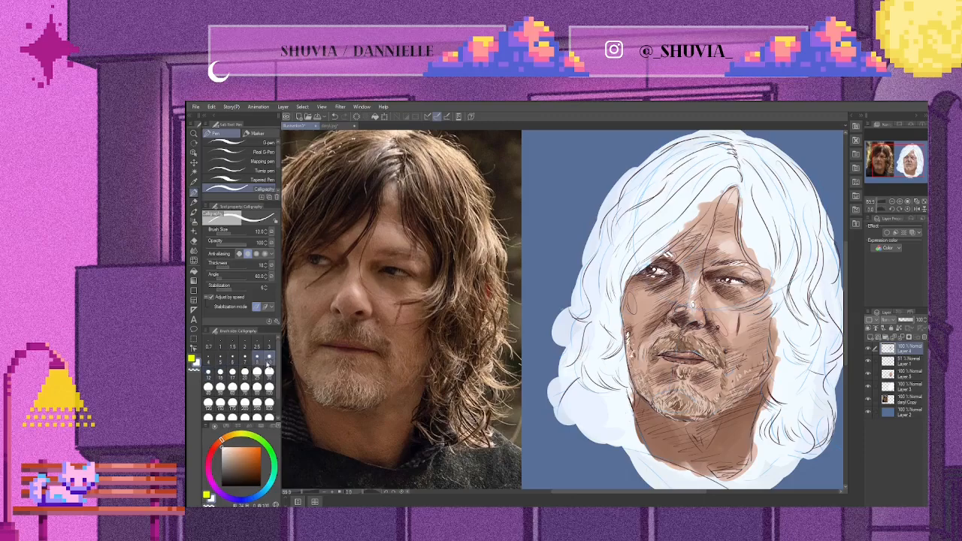
drag(629, 340, 637, 349)
drag(628, 348, 630, 361)
key(ctrl+z)
Step: Draw fine white hairs along the jaw's outer edge with the Calligraphy pen, reducing its size from 7 to 5
click(245, 355)
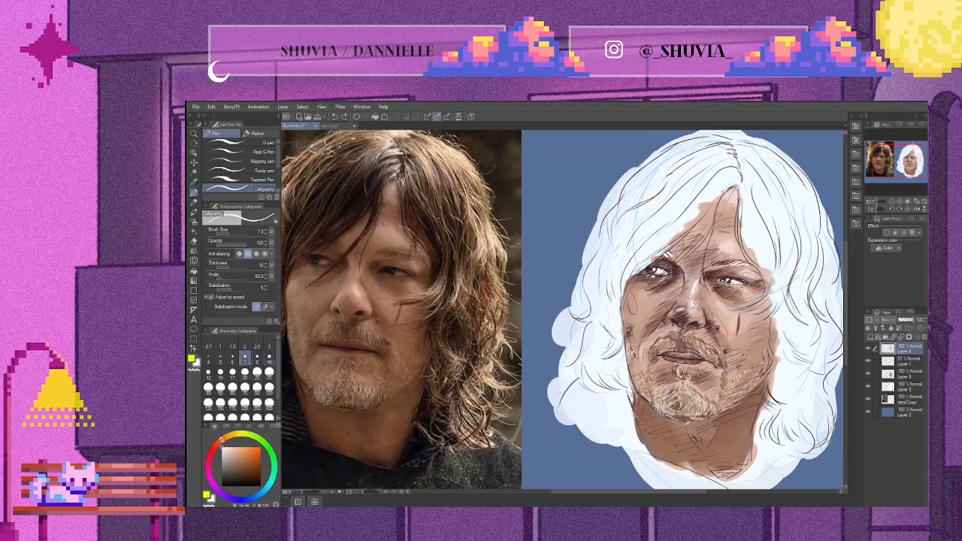
drag(628, 331, 628, 348)
click(220, 356)
drag(630, 328, 626, 346)
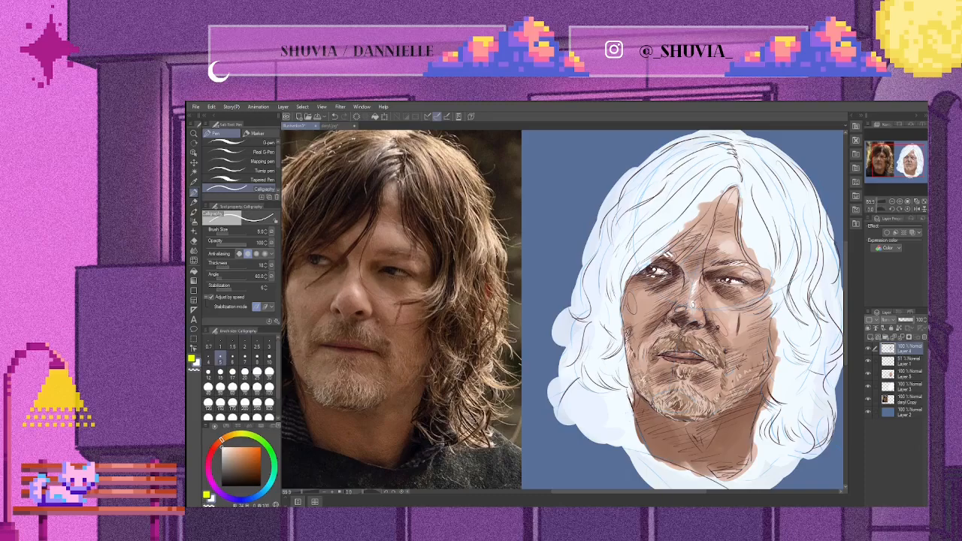
Step: Draw fine white hairs through the chin beard and below the lower lip with the Calligraphy pen at size 5
mouse_move(660, 404)
mouse_down()
mouse_move(667, 413)
mouse_move(677, 401)
mouse_move(696, 412)
mouse_up()
mouse_move(676, 377)
mouse_down()
mouse_move(682, 385)
mouse_move(684, 377)
mouse_up()
drag(683, 371, 706, 407)
mouse_move(704, 402)
mouse_down()
mouse_move(712, 414)
mouse_move(719, 400)
mouse_up()
mouse_move(657, 395)
mouse_down()
mouse_move(651, 387)
mouse_move(660, 398)
mouse_move(672, 394)
mouse_move(662, 395)
mouse_up()
Step: Undo the recent white highlight and beard strokes and redo them to compare the portrait with and without them
key(ctrl+z)
key(ctrl+z)
key(ctrl+z)
key(ctrl+z)
key(ctrl+z)
key(ctrl+z)
key(ctrl+z)
key(ctrl+z)
key(ctrl+z)
key(ctrl+z)
key(ctrl+z)
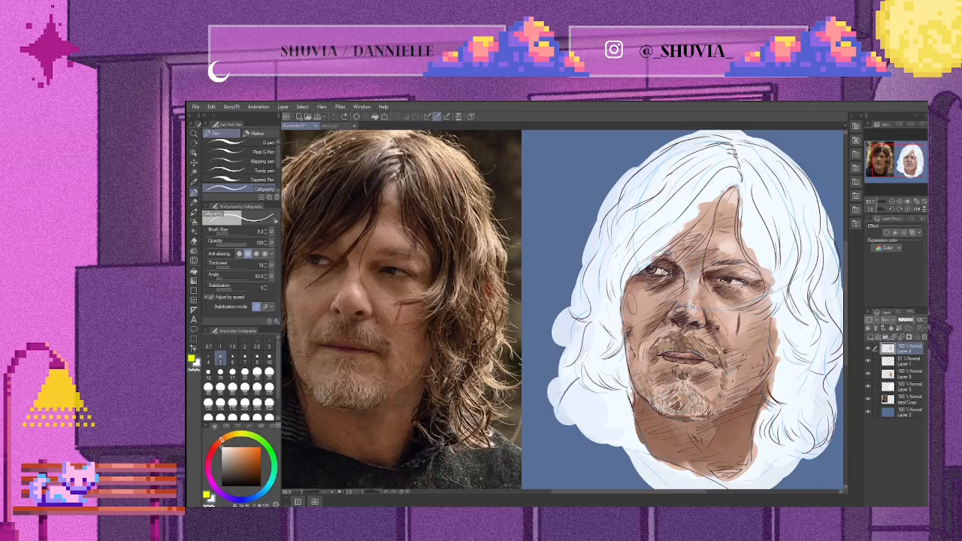
click(343, 119)
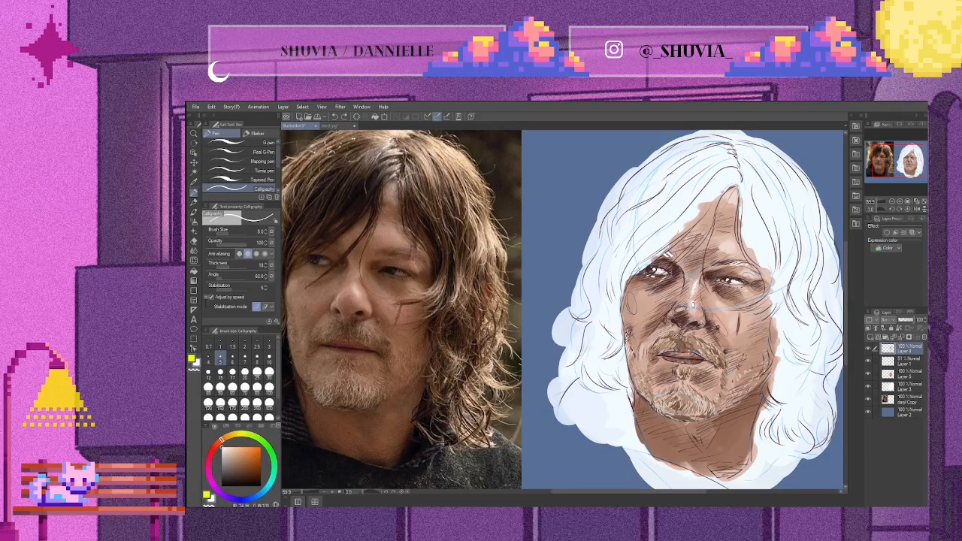
Step: Set up the Darker pencil at size 8 with a pale skin tone for Layer 4
scroll(558, 304, down, 3)
scroll(514, 298, up, 2)
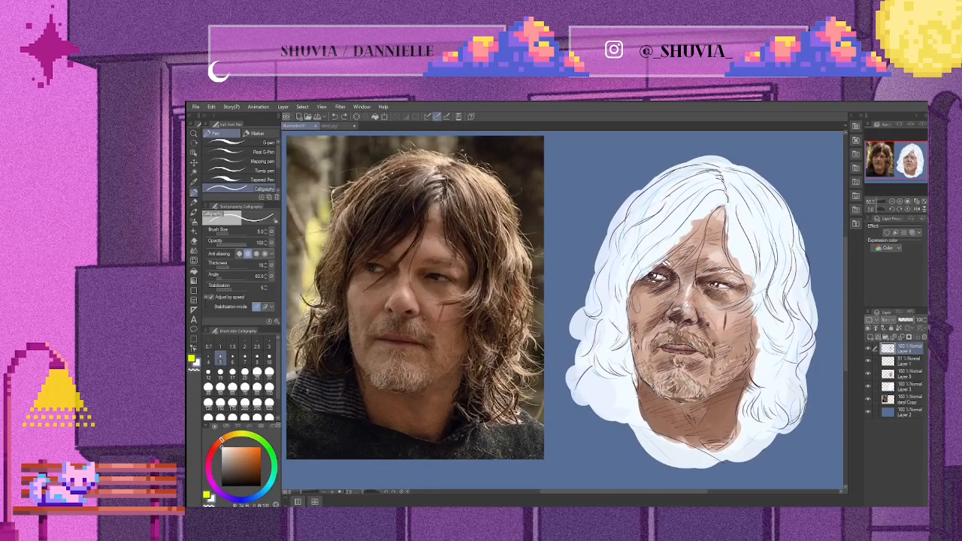
scroll(680, 297, up, 1)
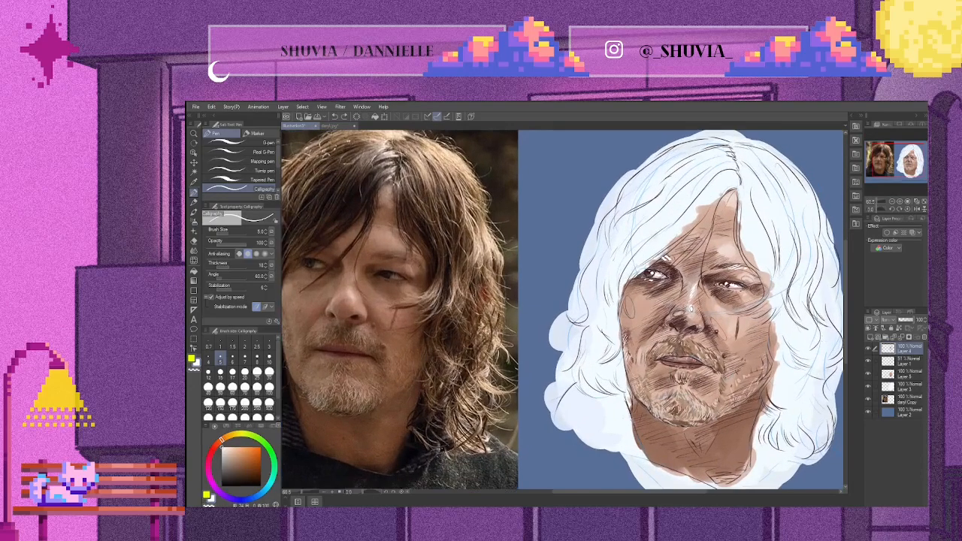
key(i)
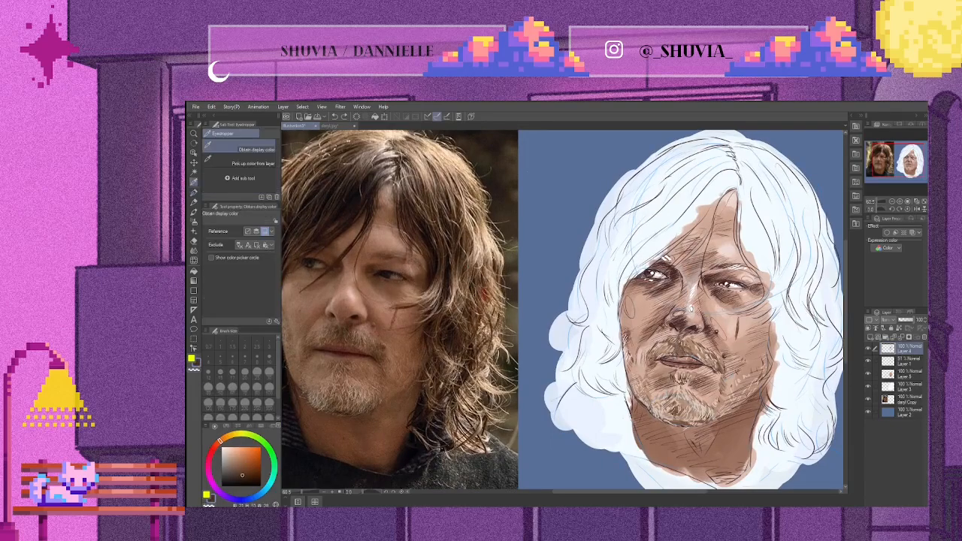
key(p)
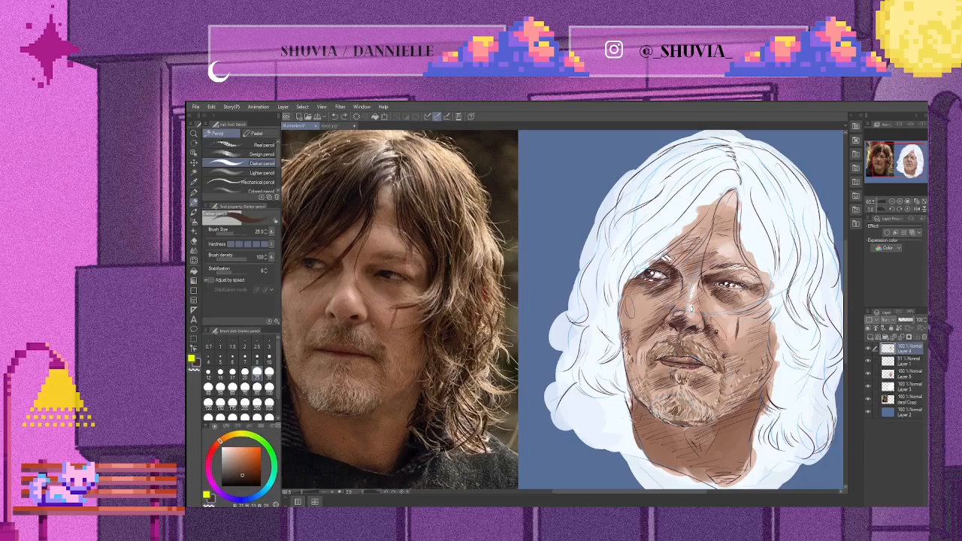
drag(232, 451, 229, 451)
click(258, 358)
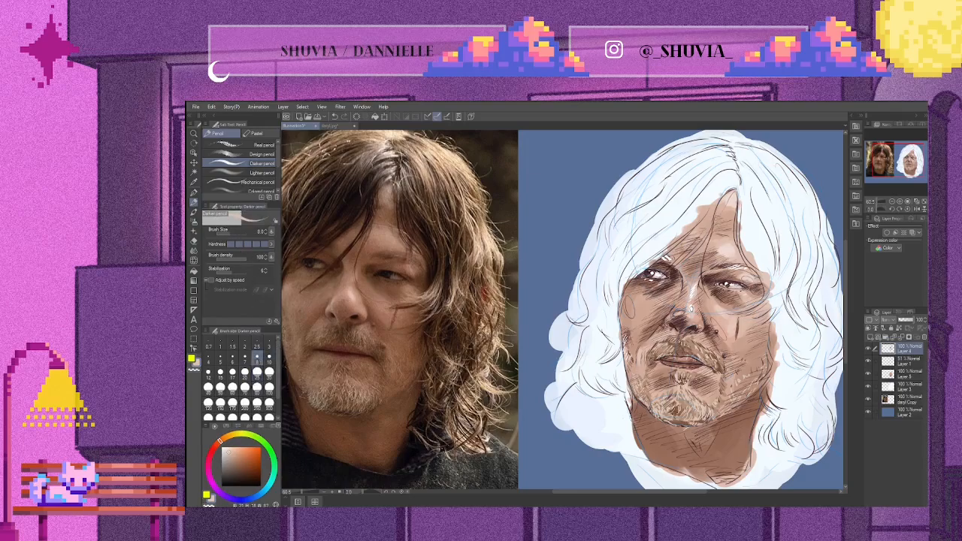
click(889, 361)
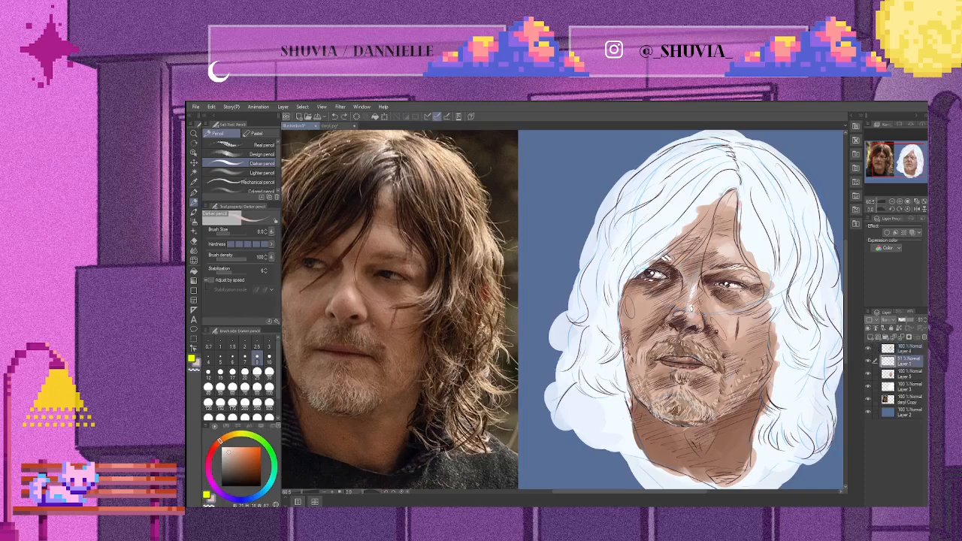
click(889, 349)
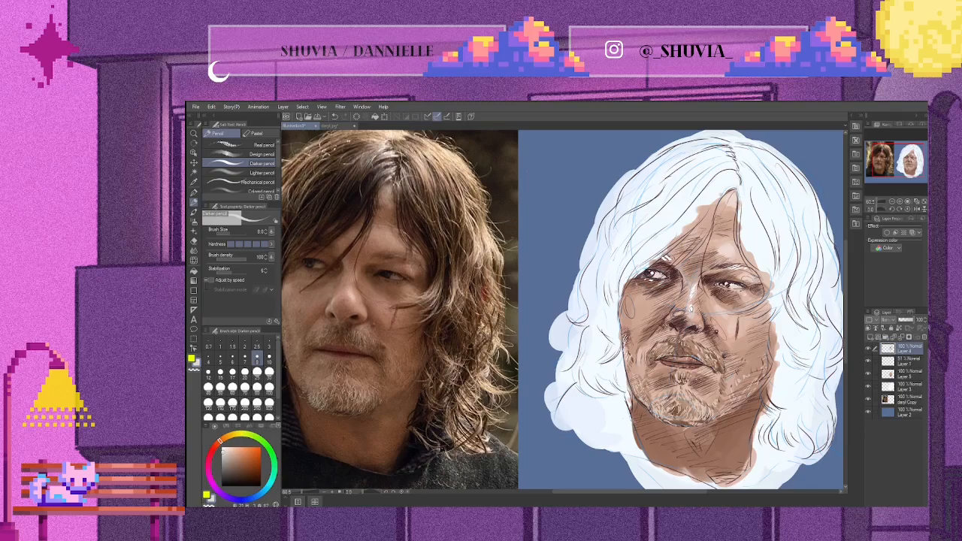
click(228, 456)
Step: Erase the skin colour spilling into the hair around the face and neck on Layer 5 with the Hard eraser at size 20
click(905, 361)
click(909, 374)
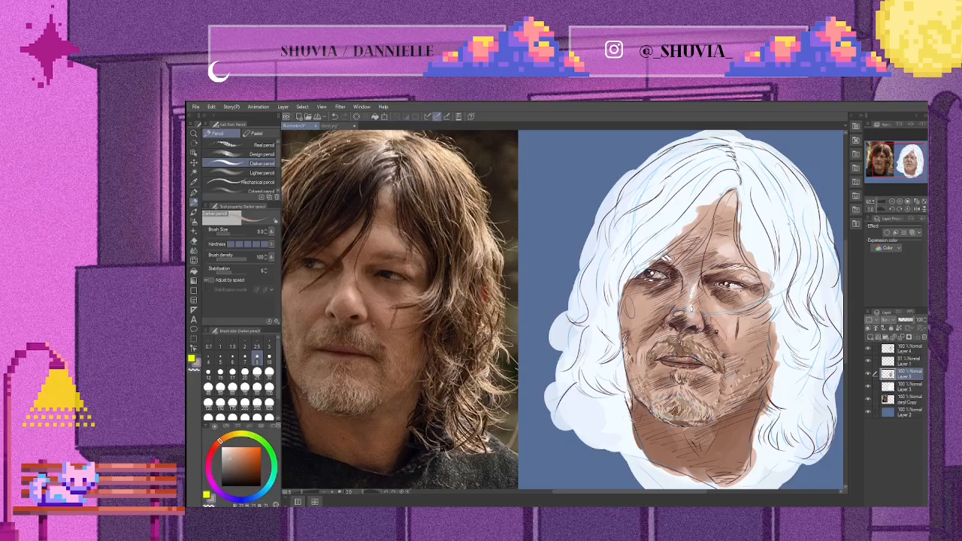
scroll(789, 162, down, 2)
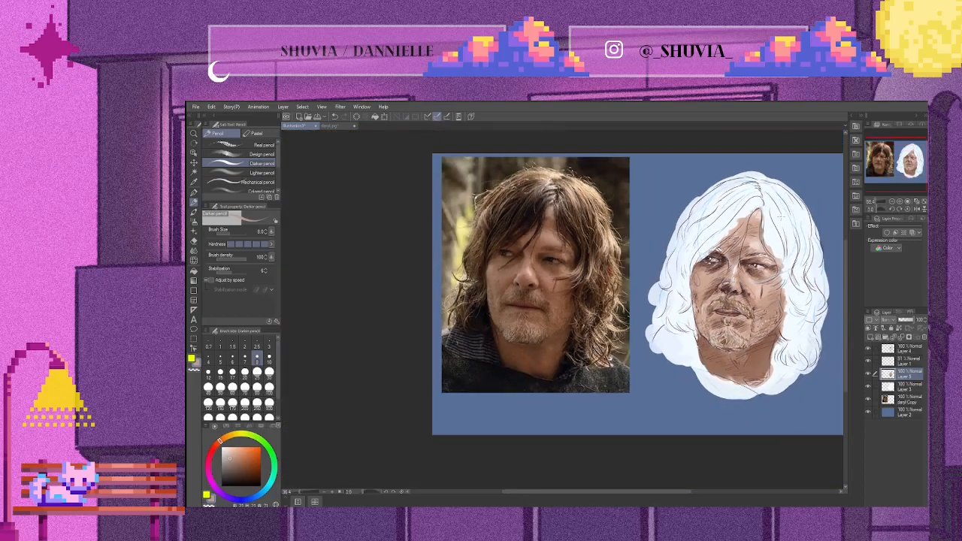
scroll(857, 272, up, 3)
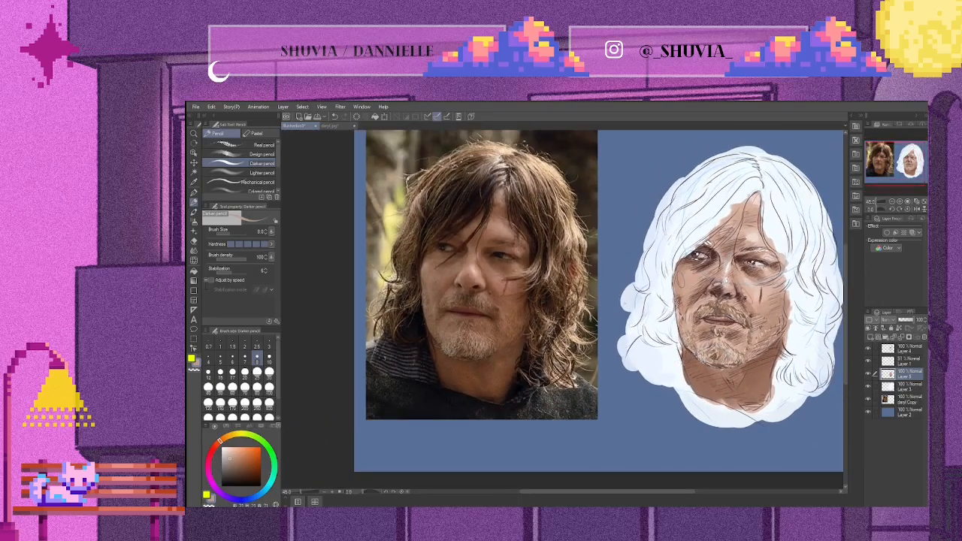
scroll(635, 293, down, 1)
scroll(773, 319, up, 1)
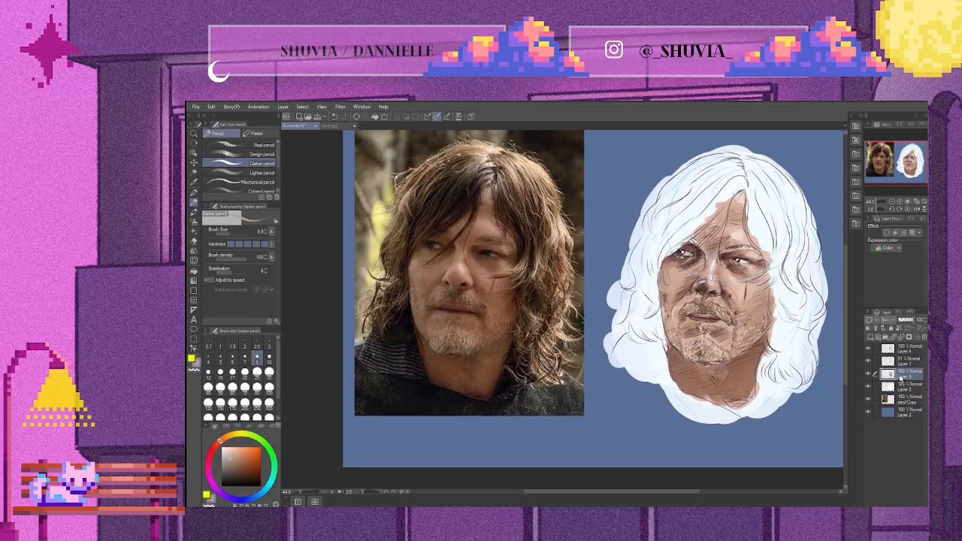
click(869, 374)
click(869, 373)
key(e)
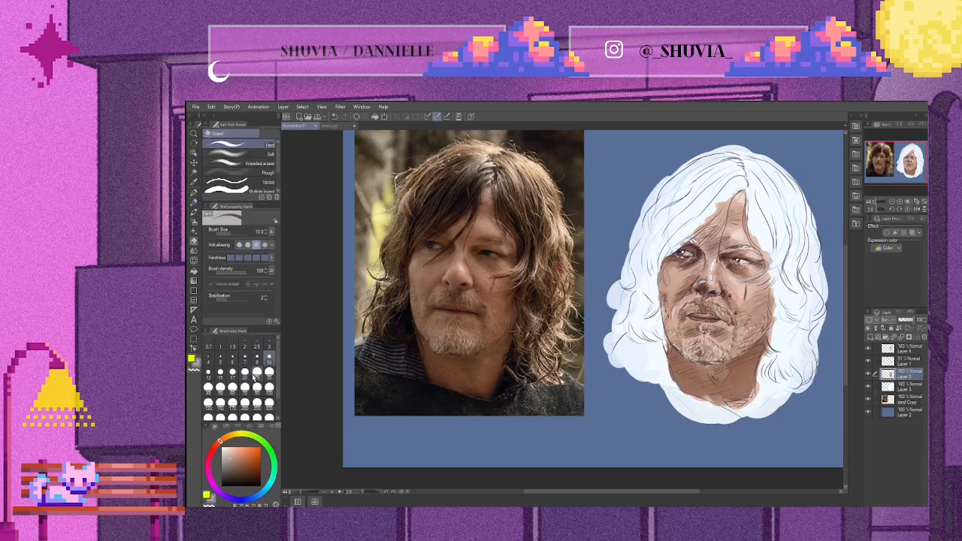
click(245, 371)
drag(737, 192, 660, 271)
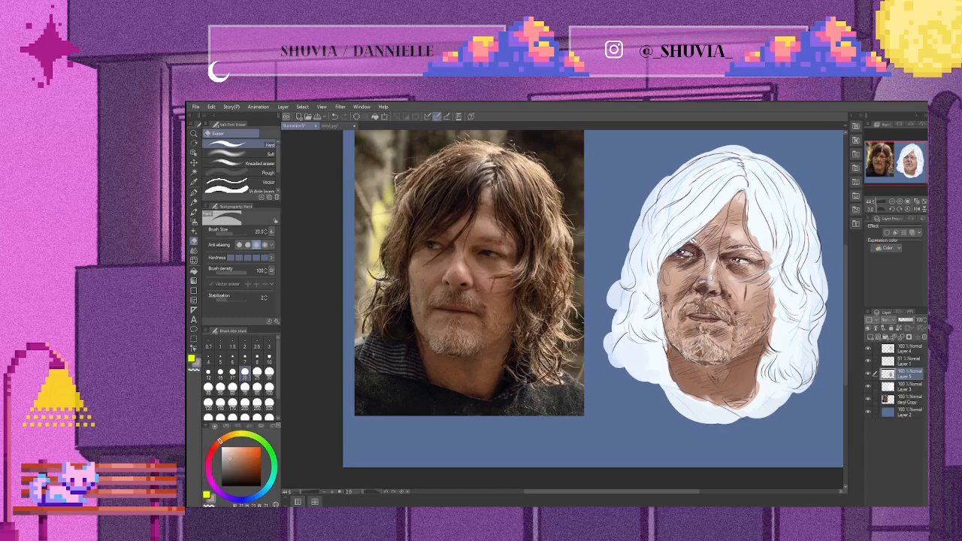
drag(665, 340, 665, 351)
mouse_move(750, 226)
mouse_down()
mouse_move(769, 276)
mouse_move(758, 279)
mouse_move(775, 305)
mouse_move(774, 293)
mouse_move(764, 350)
mouse_up()
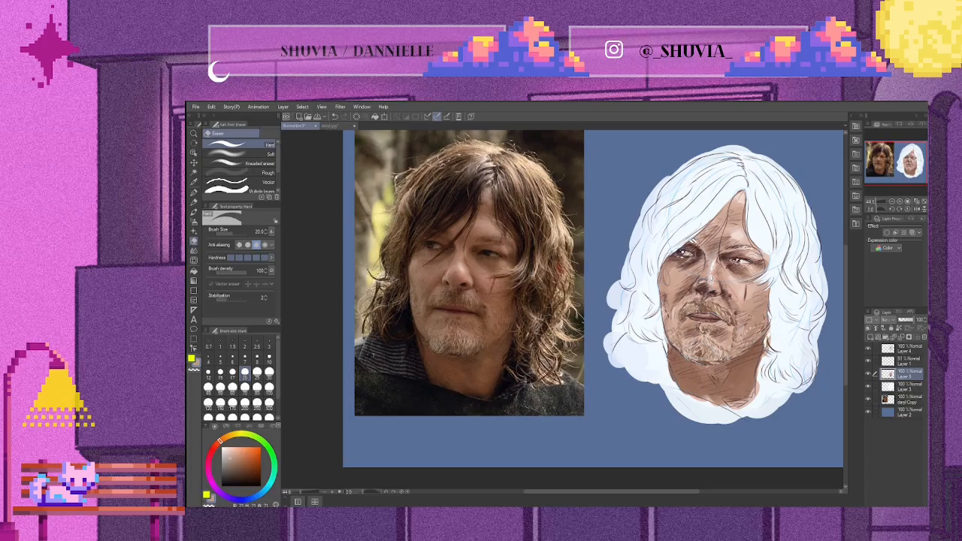
drag(774, 312, 748, 400)
Step: Create a new layer for the hair colour and place it directly below Layer 1
click(902, 361)
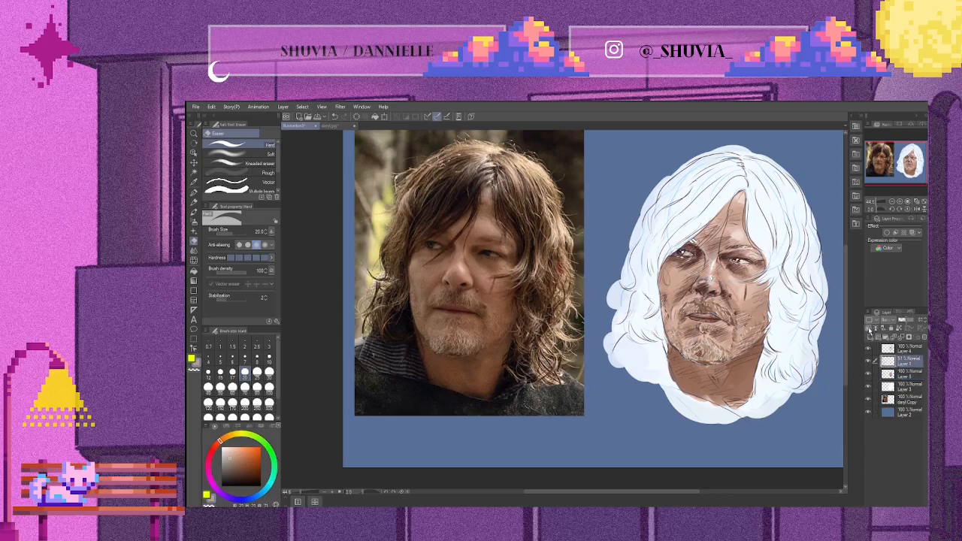
click(870, 336)
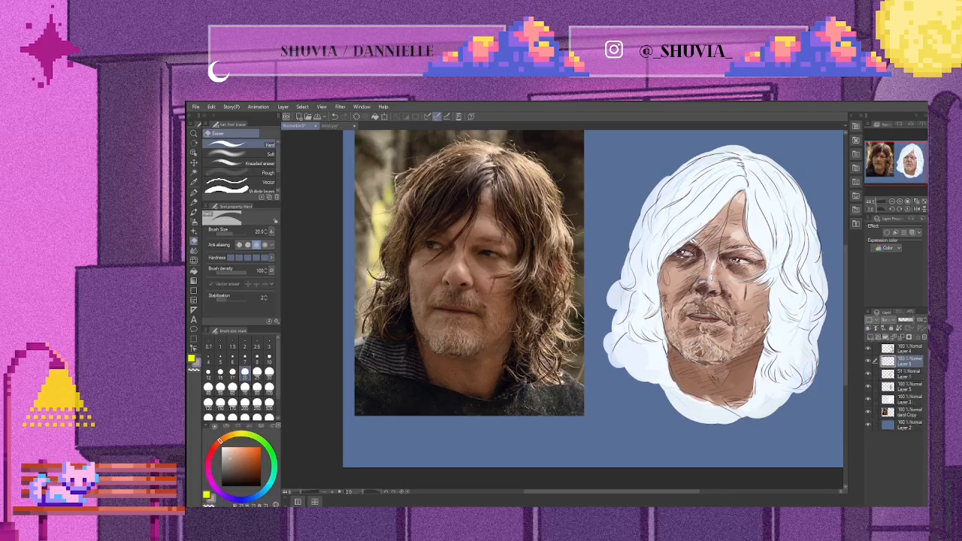
mouse_move(896, 365)
mouse_down()
mouse_move(901, 388)
mouse_move(905, 377)
mouse_up()
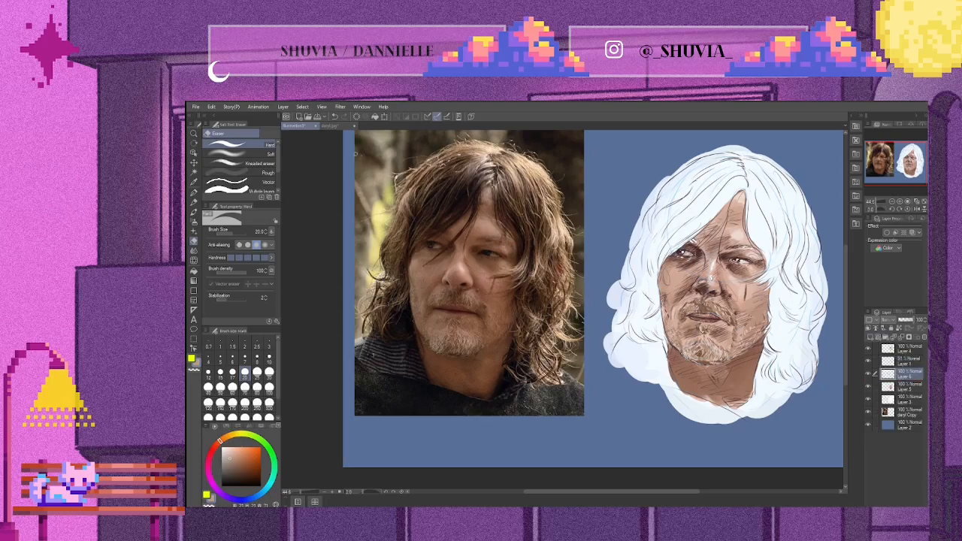
Step: Block in the whole hair with a light peach sampled from the nose, using the Darker pencil at size 80
key(i)
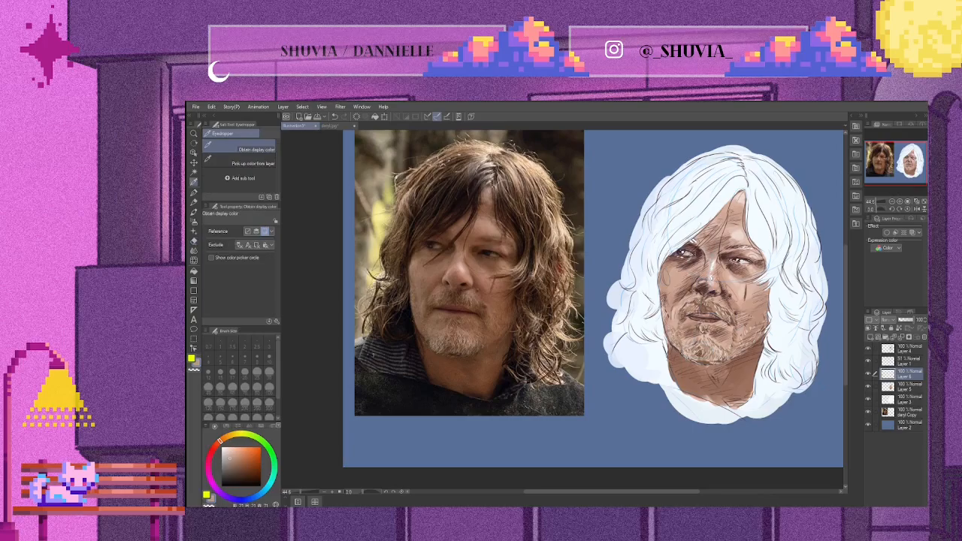
click(711, 279)
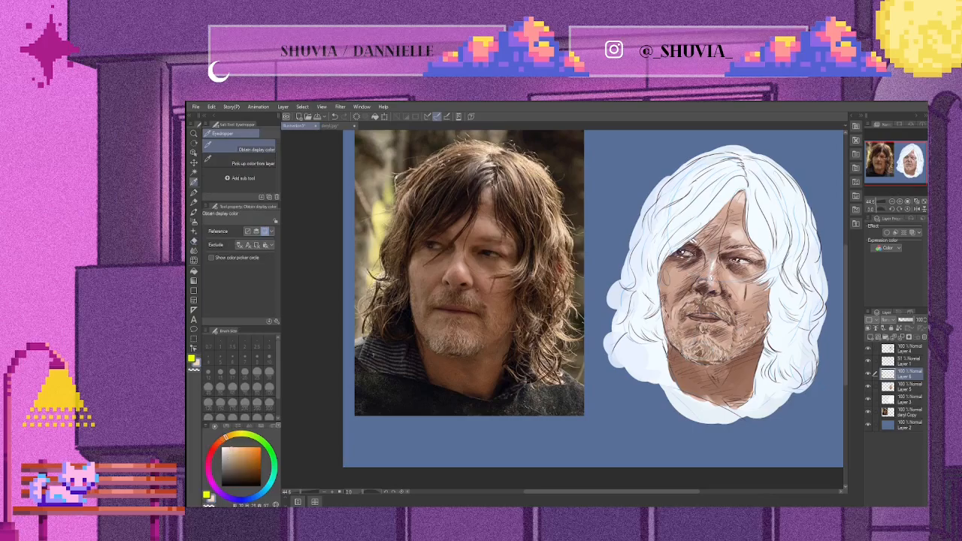
click(711, 279)
click(710, 279)
click(194, 202)
click(194, 220)
click(194, 203)
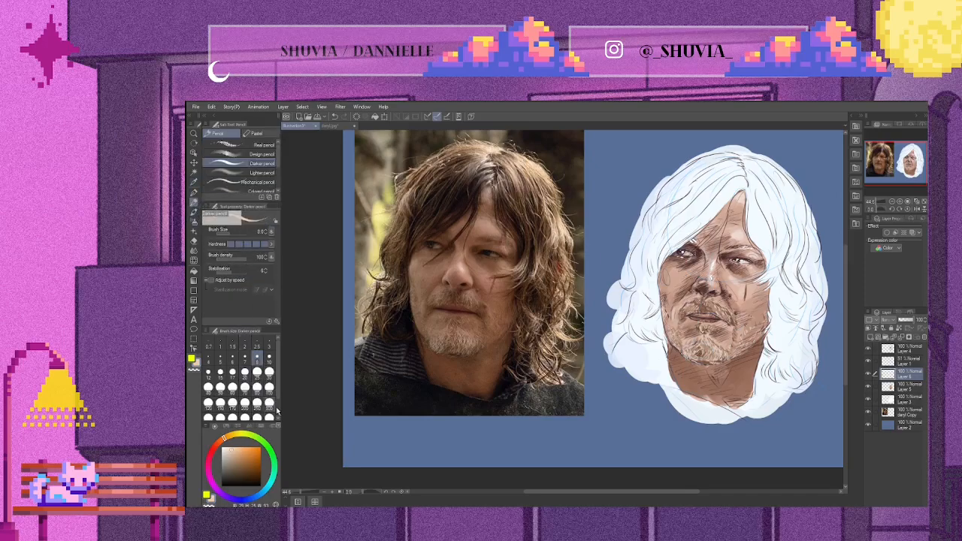
click(268, 372)
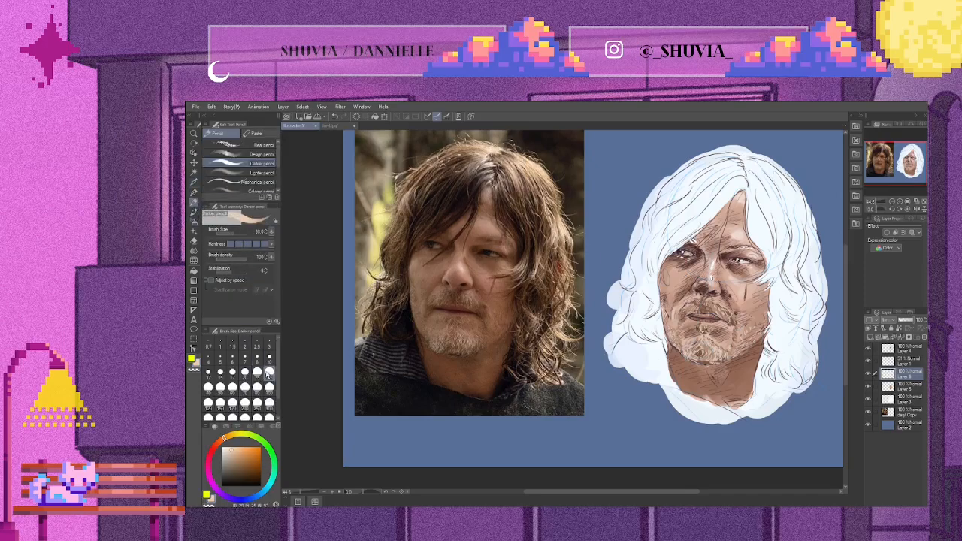
click(256, 383)
mouse_move(697, 197)
mouse_down()
mouse_move(708, 185)
mouse_move(687, 195)
mouse_move(723, 161)
mouse_move(685, 174)
mouse_move(635, 267)
mouse_move(644, 274)
mouse_move(660, 248)
mouse_move(661, 262)
mouse_move(691, 196)
mouse_move(670, 249)
mouse_move(673, 239)
mouse_up()
mouse_move(731, 175)
mouse_down()
mouse_move(708, 215)
mouse_move(740, 165)
mouse_move(721, 154)
mouse_move(766, 192)
mouse_move(783, 179)
mouse_move(763, 173)
mouse_move(790, 197)
mouse_move(777, 174)
mouse_move(798, 231)
mouse_move(766, 180)
mouse_move(773, 225)
mouse_move(751, 192)
mouse_move(751, 233)
mouse_move(781, 248)
mouse_move(774, 210)
mouse_move(774, 281)
mouse_move(777, 261)
mouse_move(800, 240)
mouse_move(812, 265)
mouse_move(803, 205)
mouse_move(816, 272)
mouse_move(809, 289)
mouse_move(820, 306)
mouse_move(774, 316)
mouse_move(775, 285)
mouse_move(774, 325)
mouse_move(789, 278)
mouse_move(801, 309)
mouse_move(781, 317)
mouse_move(769, 344)
mouse_move(788, 349)
mouse_move(811, 312)
mouse_move(812, 371)
mouse_up()
mouse_move(816, 338)
mouse_down()
mouse_move(793, 383)
mouse_move(763, 361)
mouse_move(798, 345)
mouse_move(776, 350)
mouse_up()
mouse_move(632, 272)
mouse_down()
mouse_move(661, 334)
mouse_move(643, 314)
mouse_move(628, 323)
mouse_move(644, 340)
mouse_move(645, 289)
mouse_move(636, 305)
mouse_move(629, 291)
mouse_up()
drag(757, 213, 768, 257)
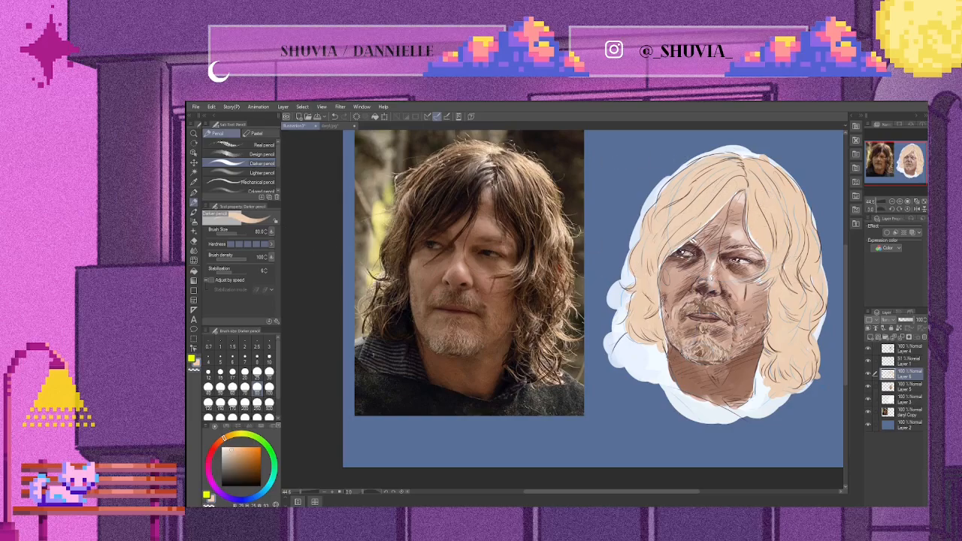
Step: Sample a dark brown from the reference photo and lay faint strokes beside the hair parting with Opaque watercolor at size 50
key(i)
click(551, 160)
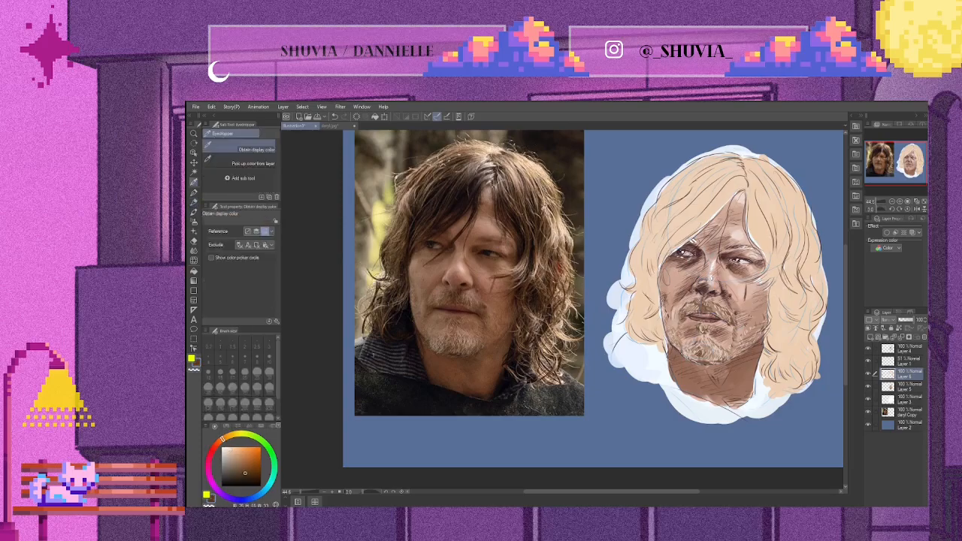
key(p)
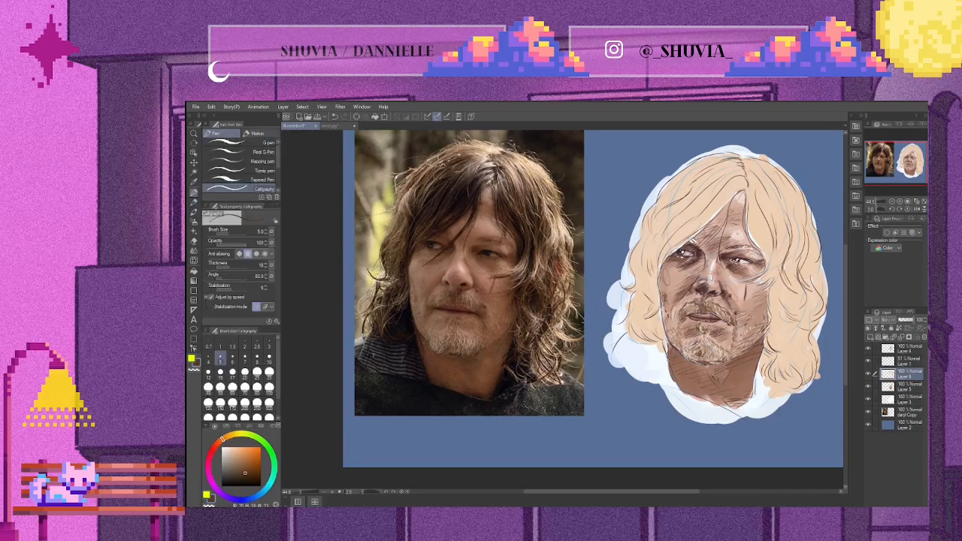
key(p)
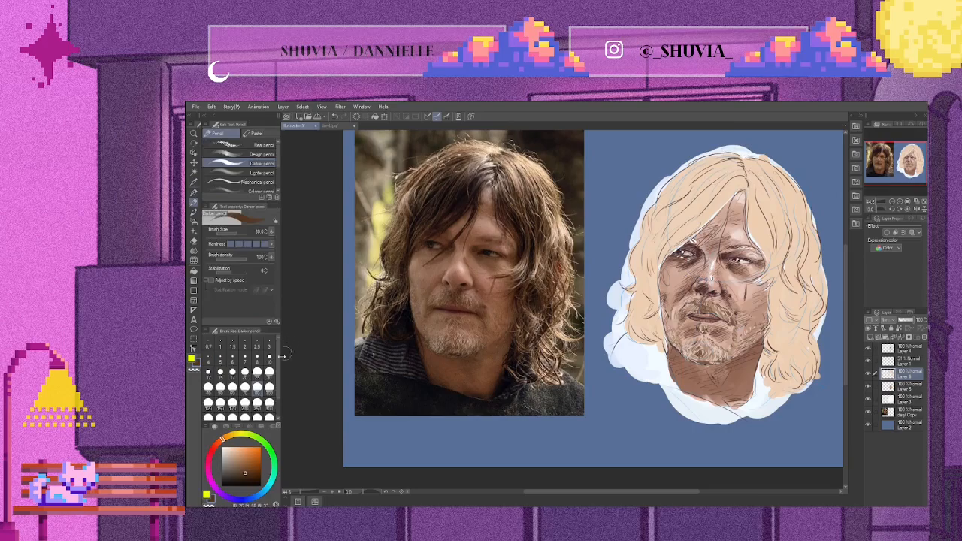
click(193, 213)
click(245, 388)
click(220, 388)
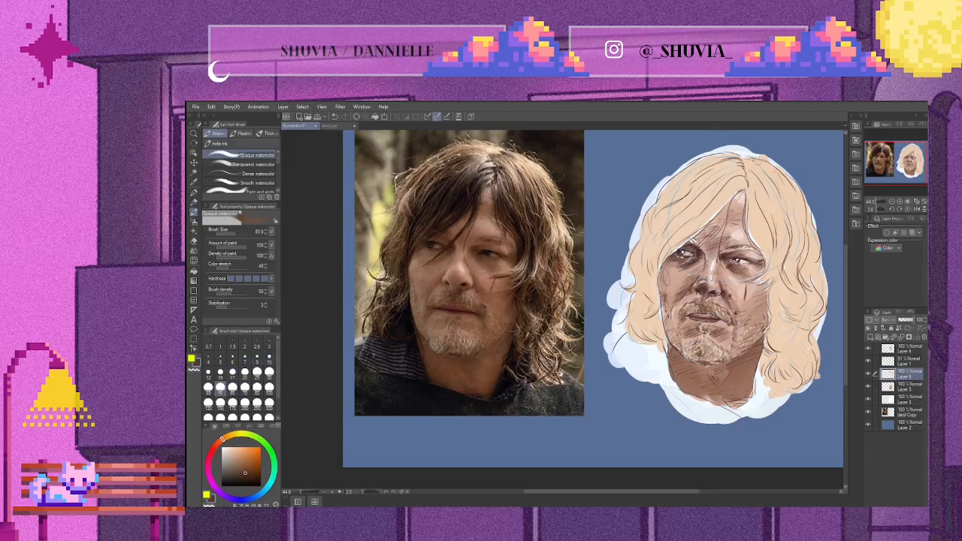
mouse_move(766, 166)
mouse_down()
mouse_move(753, 182)
mouse_move(760, 200)
mouse_up()
drag(740, 127, 736, 141)
mouse_move(759, 164)
mouse_down()
mouse_move(749, 169)
mouse_move(763, 178)
mouse_move(755, 160)
mouse_move(780, 188)
mouse_up()
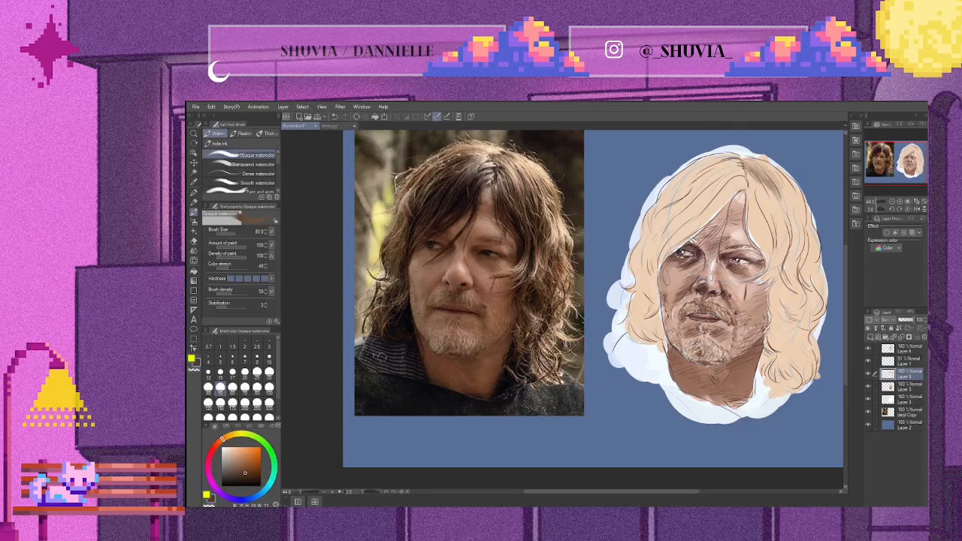
Step: Paint brown strands from the parting along the right side of the forehead with Opaque watercolor at size 30
click(269, 371)
drag(747, 161, 757, 167)
drag(775, 182, 803, 221)
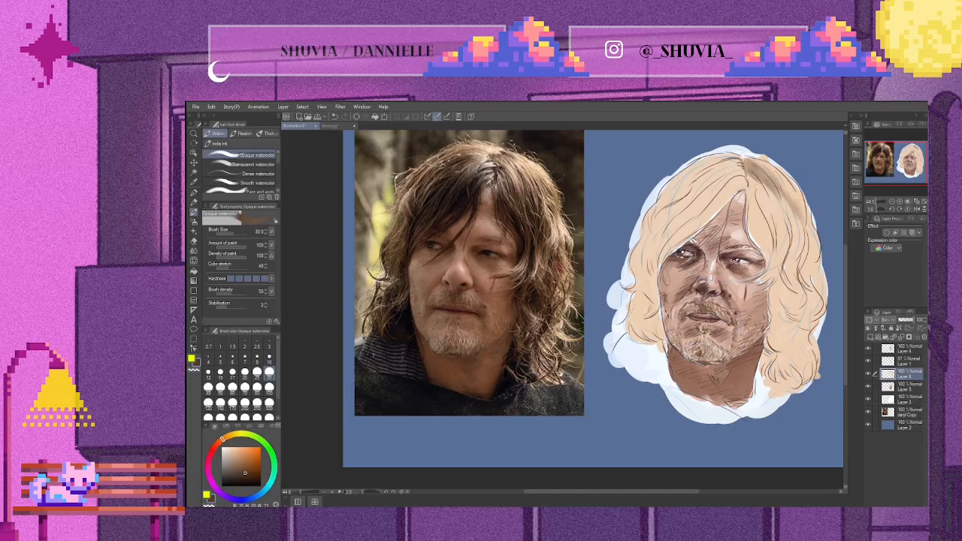
drag(764, 193, 800, 254)
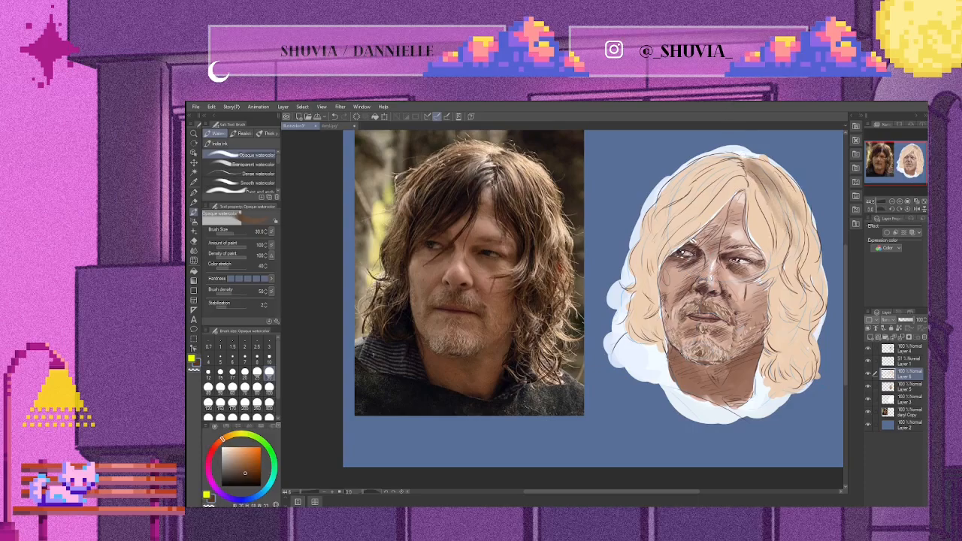
drag(754, 194, 765, 203)
drag(750, 193, 771, 222)
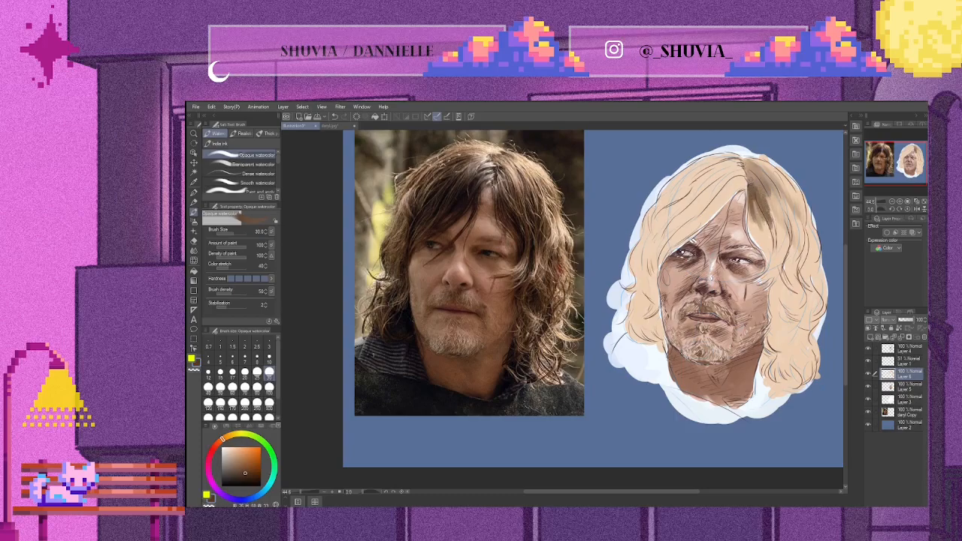
mouse_move(772, 206)
mouse_down()
mouse_move(765, 236)
mouse_move(774, 242)
mouse_up()
drag(761, 215, 772, 244)
drag(756, 196, 770, 257)
Step: Fill the hair section framing the right side of the forehead with solid brown, using Opaque watercolor at size 50
click(220, 388)
mouse_move(764, 239)
mouse_down()
mouse_move(754, 200)
mouse_move(770, 232)
mouse_move(771, 240)
mouse_move(754, 204)
mouse_move(769, 245)
mouse_up()
mouse_move(754, 201)
mouse_down()
mouse_move(760, 234)
mouse_move(755, 204)
mouse_move(751, 240)
mouse_move(751, 224)
mouse_move(763, 277)
mouse_move(755, 239)
mouse_move(765, 267)
mouse_move(777, 248)
mouse_move(766, 227)
mouse_move(776, 270)
mouse_up()
drag(776, 269, 765, 205)
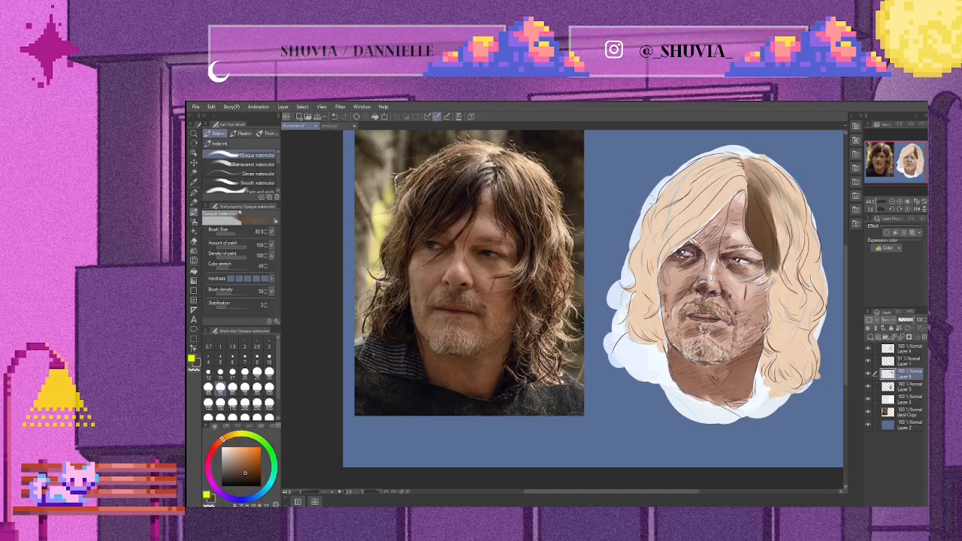
drag(746, 159, 754, 163)
mouse_move(774, 196)
mouse_down()
mouse_move(779, 248)
mouse_move(795, 263)
mouse_up()
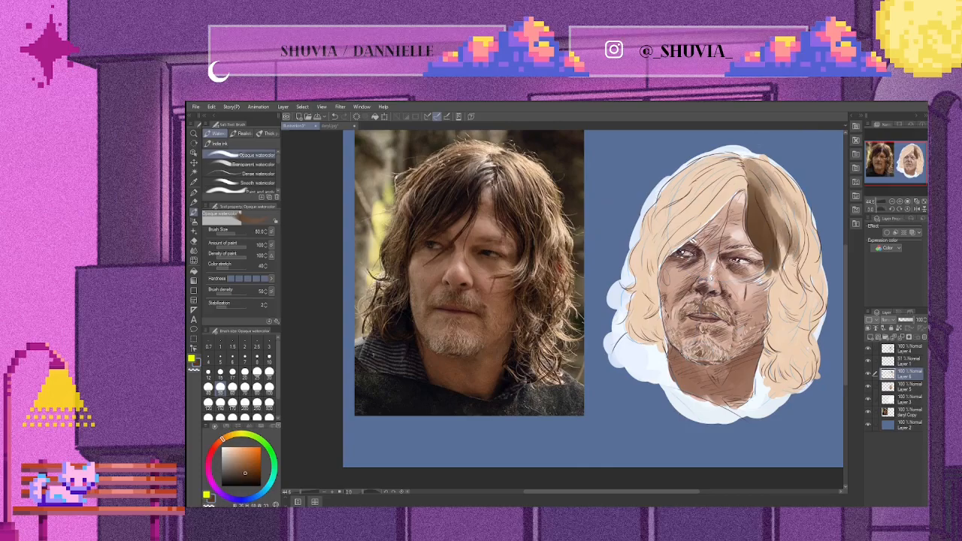
Step: Extend the brown shading down the right side of the hair past the jaw at size 50, and reduce the brush size to 8
mouse_move(791, 207)
mouse_down()
mouse_move(781, 255)
mouse_move(793, 234)
mouse_move(809, 263)
mouse_move(772, 283)
mouse_move(809, 308)
mouse_up()
mouse_move(795, 259)
mouse_down()
mouse_move(814, 318)
mouse_move(786, 275)
mouse_move(795, 328)
mouse_up()
mouse_move(774, 284)
mouse_down()
mouse_move(782, 324)
mouse_move(804, 328)
mouse_move(811, 317)
mouse_up()
mouse_move(804, 275)
mouse_down()
mouse_move(810, 317)
mouse_move(785, 326)
mouse_move(791, 310)
mouse_move(810, 321)
mouse_move(773, 303)
mouse_move(784, 310)
mouse_move(794, 294)
mouse_move(815, 302)
mouse_move(790, 352)
mouse_up()
mouse_move(805, 316)
mouse_down()
mouse_move(785, 368)
mouse_move(784, 358)
mouse_up()
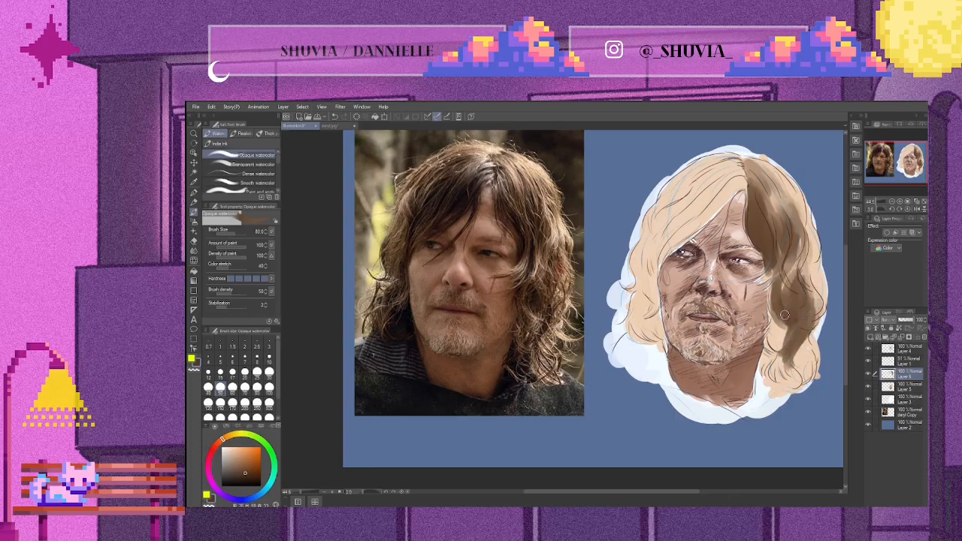
mouse_move(784, 311)
mouse_down()
mouse_move(772, 340)
mouse_move(778, 322)
mouse_move(783, 331)
mouse_up()
drag(775, 293, 777, 321)
mouse_move(773, 294)
mouse_down()
mouse_move(787, 321)
mouse_move(768, 258)
mouse_move(791, 297)
mouse_move(793, 347)
mouse_move(773, 337)
mouse_move(786, 350)
mouse_move(788, 328)
mouse_move(792, 350)
mouse_move(766, 257)
mouse_move(785, 353)
mouse_move(768, 342)
mouse_move(782, 356)
mouse_move(768, 356)
mouse_move(796, 342)
mouse_move(778, 342)
mouse_move(772, 368)
mouse_up()
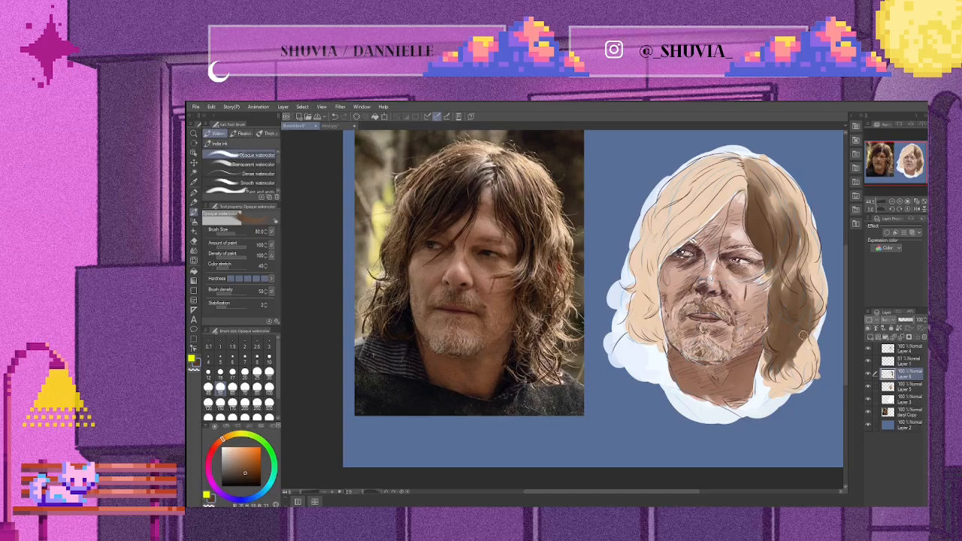
click(256, 356)
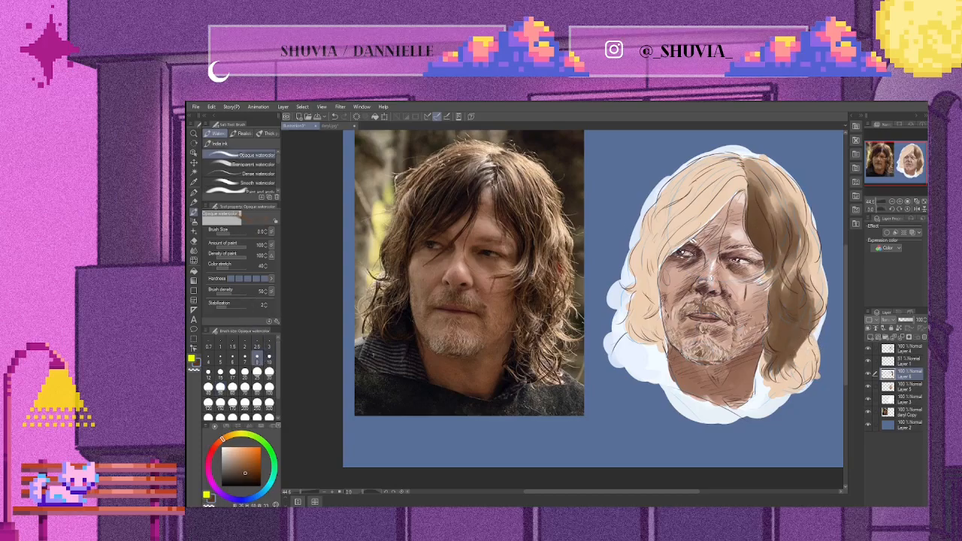
Step: Paint brown strands through the lower ends of the right-hand hair with Opaque watercolor at size 15
click(220, 371)
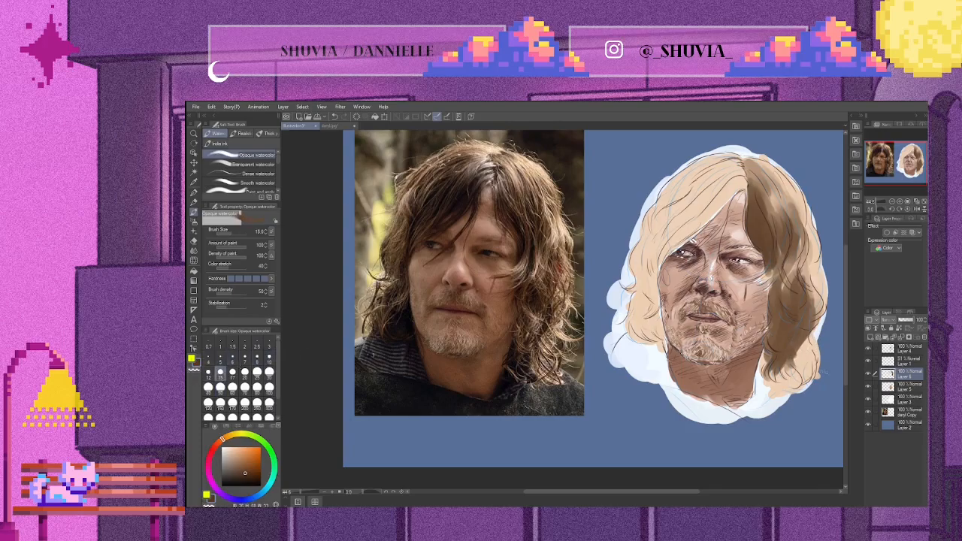
mouse_move(800, 351)
mouse_down()
mouse_move(797, 374)
mouse_move(781, 384)
mouse_up()
drag(796, 376, 784, 386)
drag(810, 343, 804, 358)
drag(811, 349, 804, 360)
drag(812, 350, 804, 363)
mouse_move(808, 346)
mouse_down()
mouse_move(797, 361)
mouse_move(811, 348)
mouse_up()
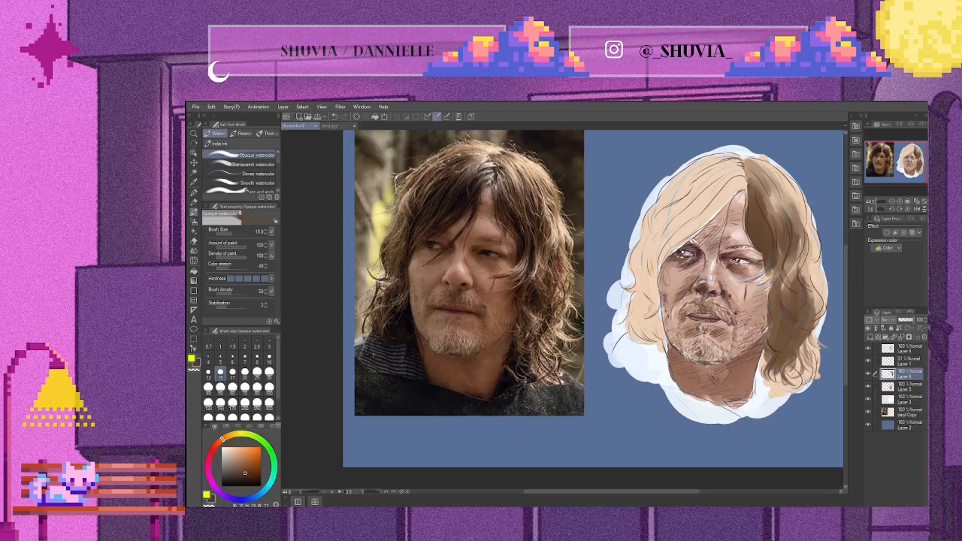
Step: Add short brown strands up the outer edge of the right-hand hair, from jaw height to eye height
drag(816, 297, 808, 303)
drag(821, 262, 816, 277)
drag(813, 246, 810, 257)
drag(806, 224, 813, 230)
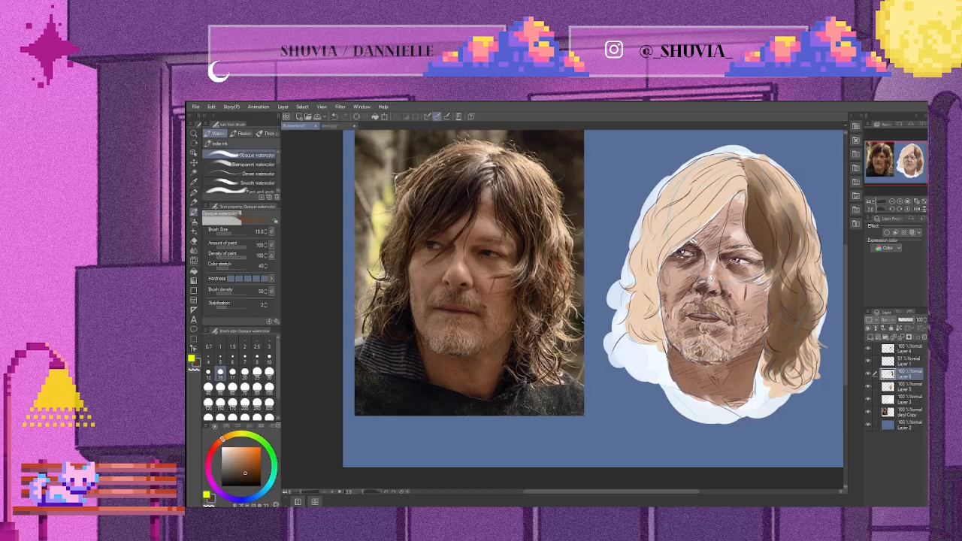
Step: Shade the crown right of the parting with brown strands curving toward the outer edge of the hair
drag(771, 198, 775, 212)
drag(799, 198, 810, 233)
drag(805, 213, 810, 228)
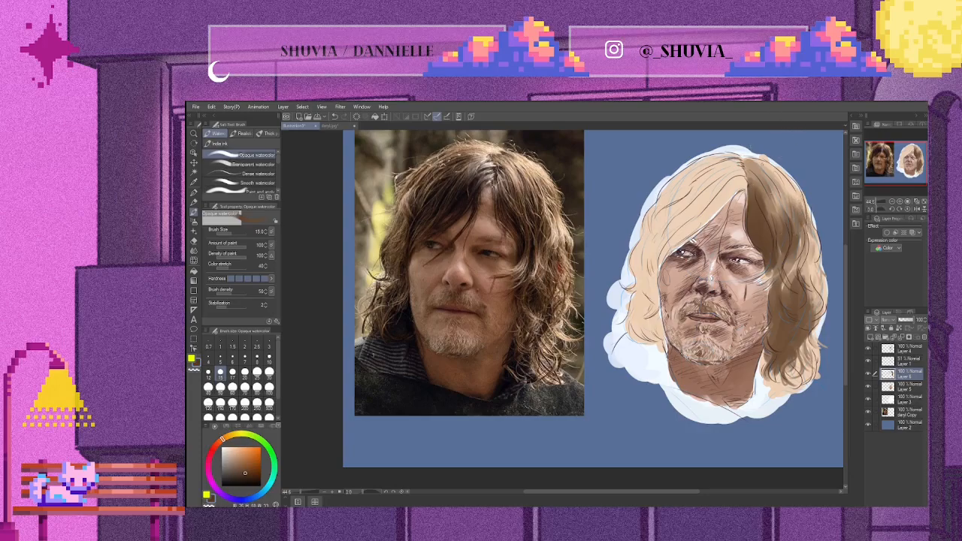
mouse_move(761, 181)
mouse_down()
mouse_move(777, 199)
mouse_move(785, 193)
mouse_move(802, 207)
mouse_up()
drag(780, 172, 801, 203)
drag(765, 192, 774, 221)
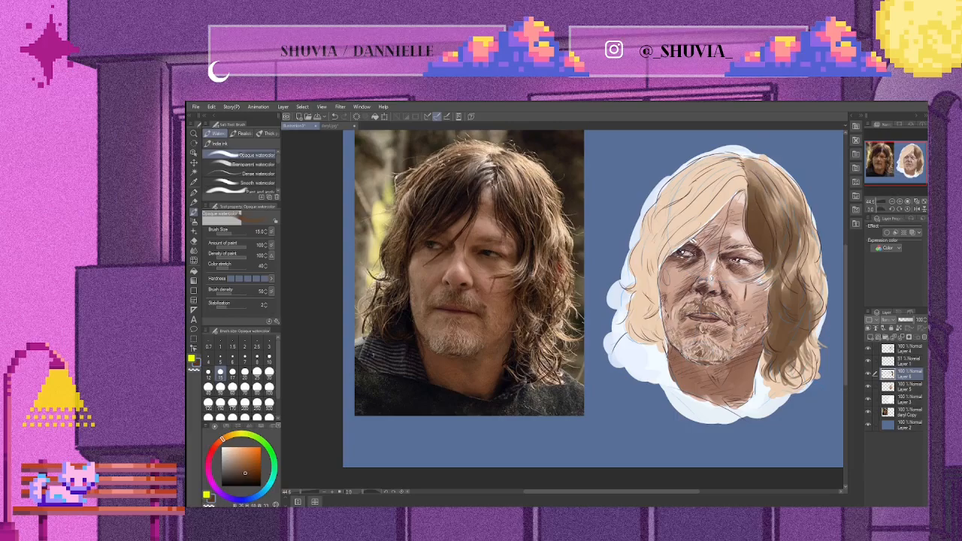
drag(758, 168, 774, 169)
Step: Sample a darker brown from the reference photo's curls and paint strands beside the face down to the hair ends with Opaque watercolor at size 15
drag(251, 468, 243, 478)
key(i)
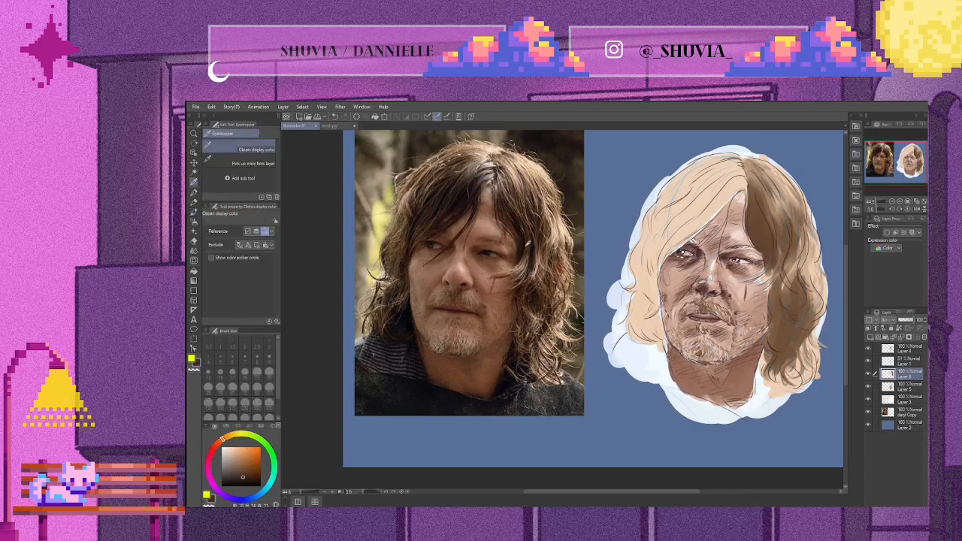
click(525, 245)
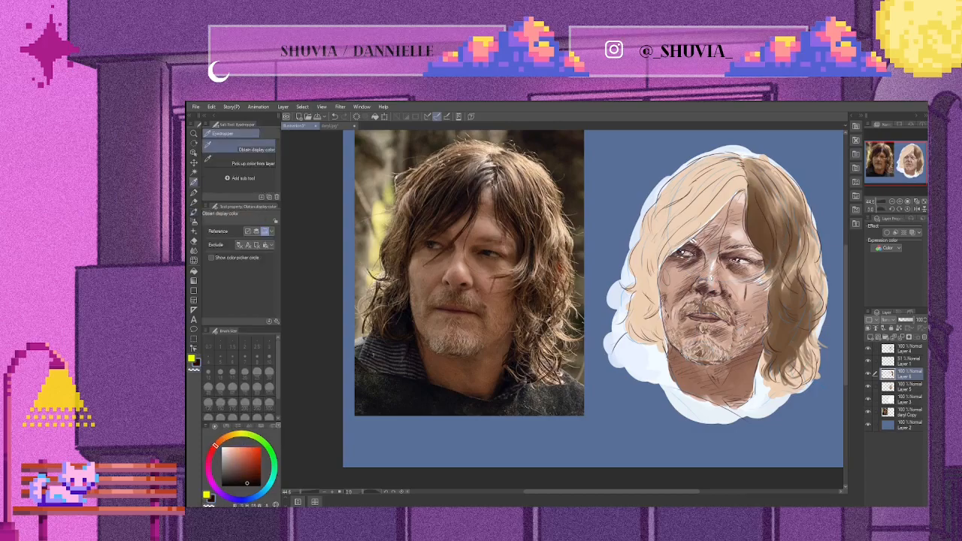
click(549, 321)
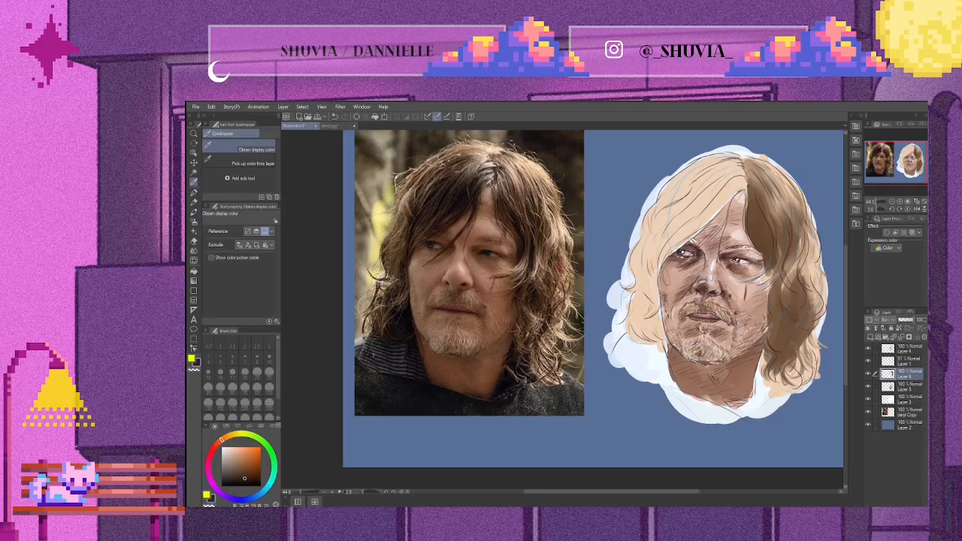
key(p)
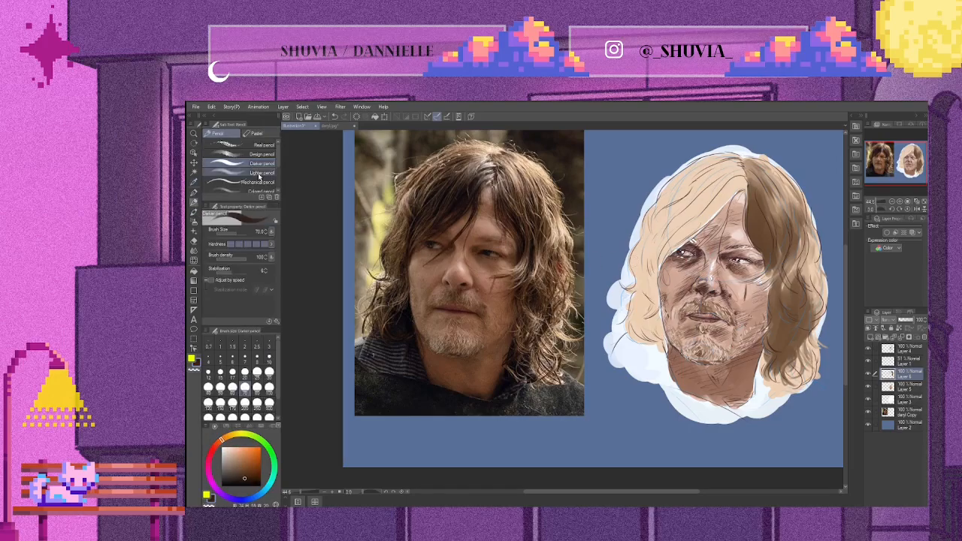
click(194, 195)
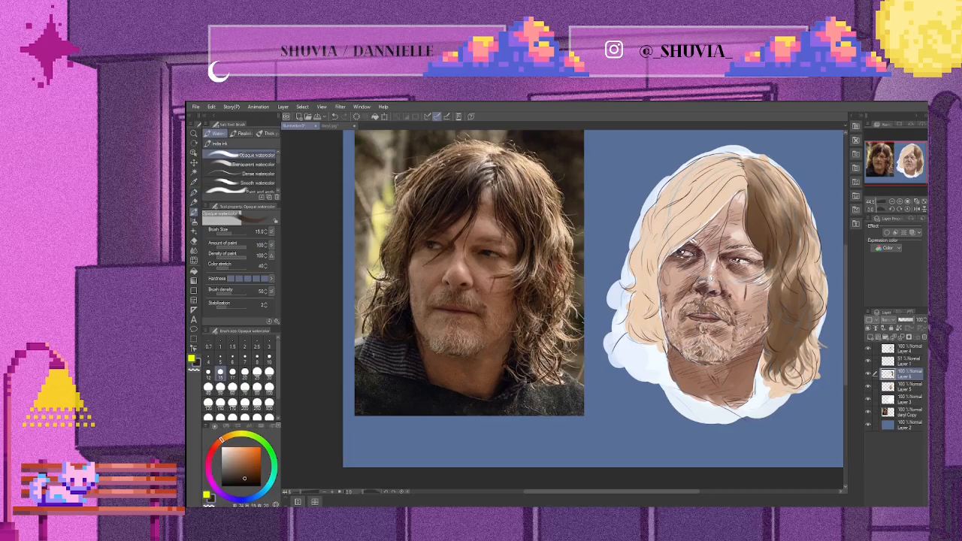
drag(760, 223, 763, 238)
mouse_move(774, 224)
mouse_down()
mouse_move(781, 280)
mouse_move(784, 252)
mouse_move(778, 279)
mouse_move(748, 286)
mouse_move(770, 282)
mouse_move(762, 296)
mouse_move(772, 304)
mouse_up()
mouse_move(779, 292)
mouse_down()
mouse_move(774, 301)
mouse_move(783, 299)
mouse_up()
drag(792, 275, 790, 305)
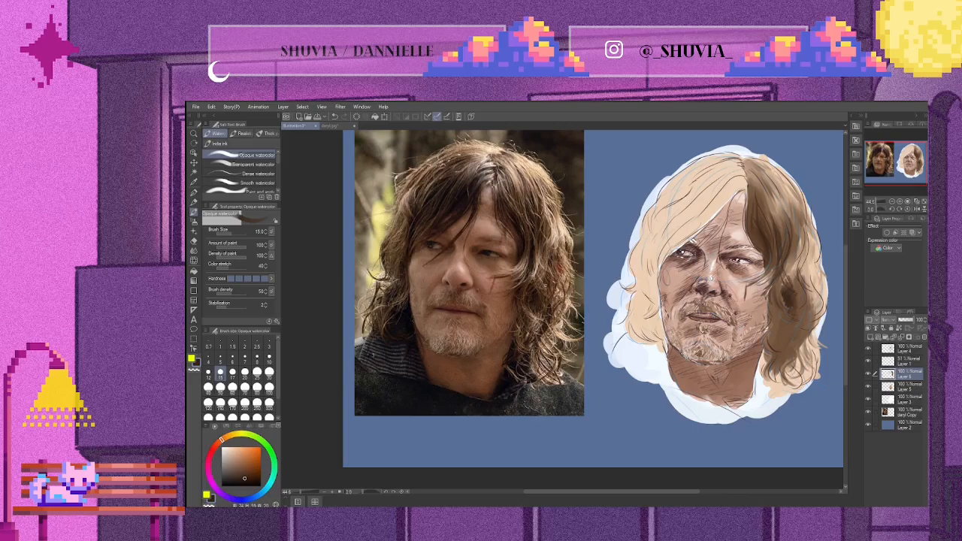
mouse_move(789, 307)
mouse_down()
mouse_move(787, 349)
mouse_move(798, 335)
mouse_move(780, 339)
mouse_up()
drag(778, 362, 772, 374)
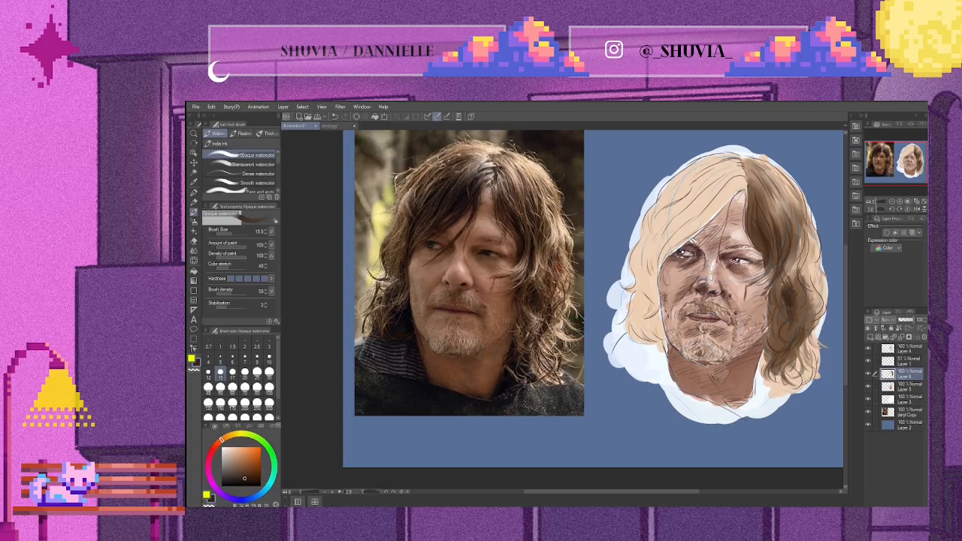
Step: Add dark brown strands along the outer waves of the right-hand hair and up over the crown
mouse_move(799, 324)
mouse_down()
mouse_move(787, 272)
mouse_move(799, 318)
mouse_move(821, 308)
mouse_move(822, 318)
mouse_up()
drag(815, 264, 818, 297)
drag(810, 259, 816, 299)
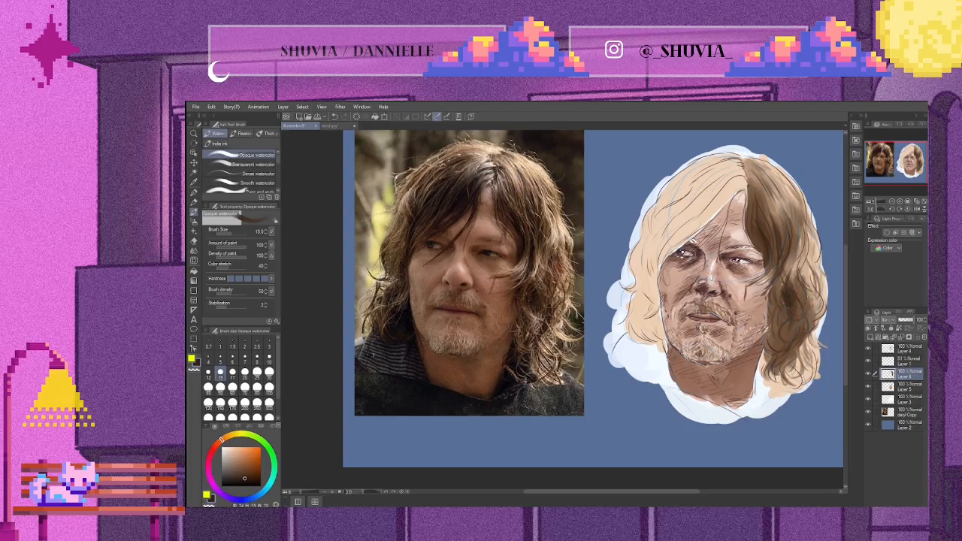
drag(798, 227, 793, 279)
mouse_move(770, 179)
mouse_down()
mouse_move(784, 214)
mouse_move(803, 230)
mouse_up()
drag(800, 196, 807, 217)
drag(792, 177, 802, 203)
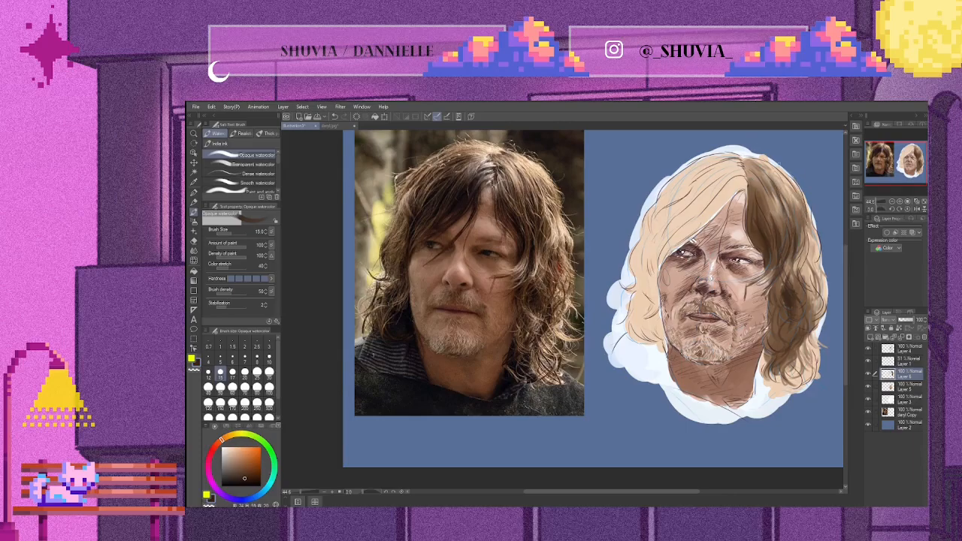
Step: Darken the roots right of the parting and try a long strand falling over the forehead at size 15
drag(742, 158, 756, 165)
drag(748, 162, 756, 167)
mouse_move(752, 164)
mouse_down()
mouse_move(763, 173)
mouse_move(748, 188)
mouse_move(754, 198)
mouse_move(765, 194)
mouse_move(771, 212)
mouse_move(749, 240)
mouse_move(748, 216)
mouse_move(734, 254)
mouse_up()
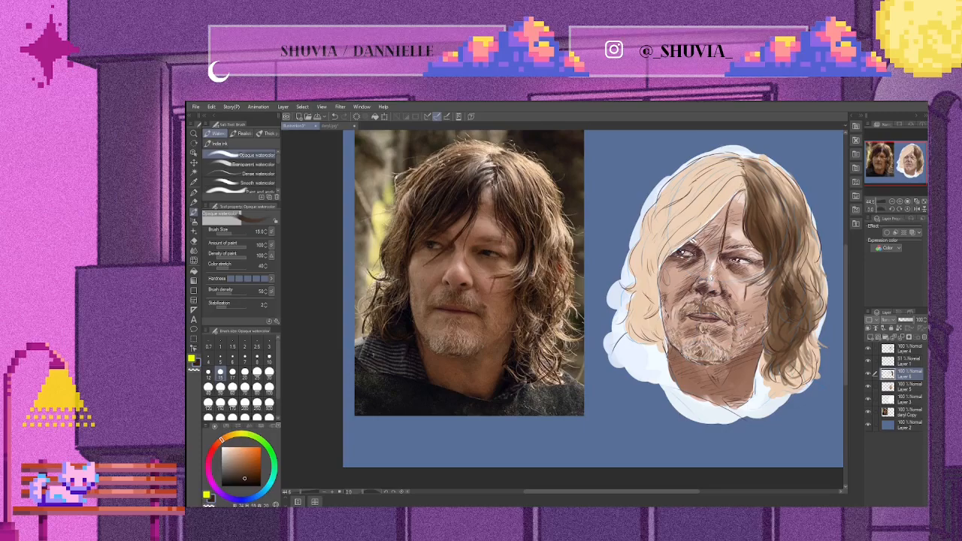
Step: Paint fine dark strands from the parting across the forehead toward the left eyebrow with the brush at size 8
click(269, 360)
click(257, 359)
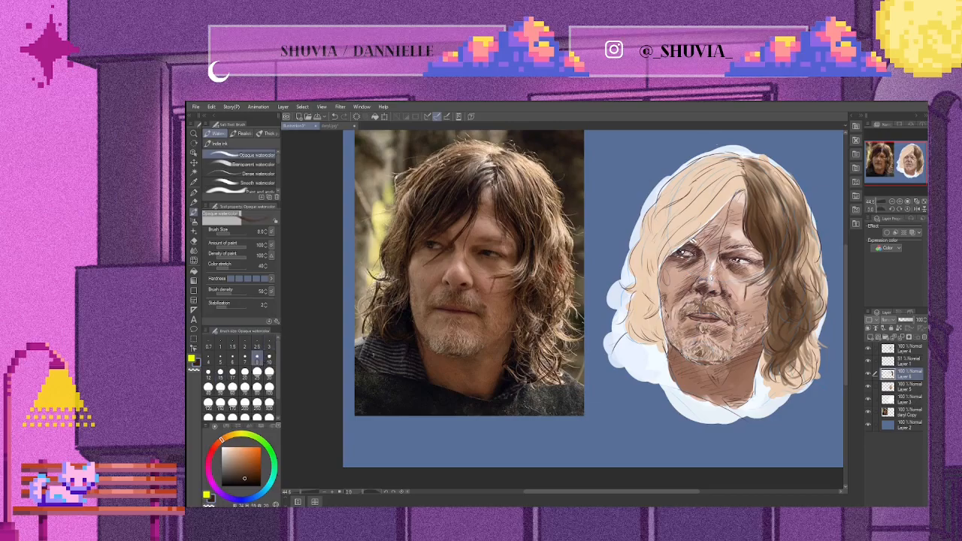
drag(724, 220, 714, 252)
key(ctrl+z)
mouse_move(729, 199)
mouse_down()
mouse_move(724, 241)
mouse_move(703, 247)
mouse_up()
mouse_move(726, 206)
mouse_down()
mouse_move(708, 236)
mouse_move(672, 265)
mouse_up()
drag(710, 218, 678, 247)
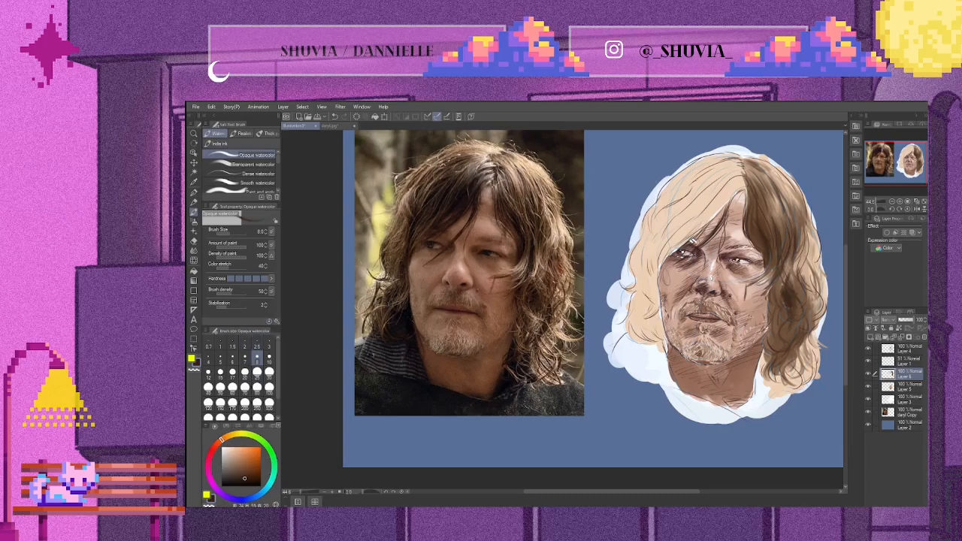
Step: Add fine stray strands along the right side of the face and neck and above the left eye
drag(744, 198, 736, 245)
mouse_move(767, 274)
mouse_down()
mouse_move(740, 291)
mouse_move(764, 313)
mouse_up()
drag(761, 368, 767, 381)
drag(689, 237, 664, 263)
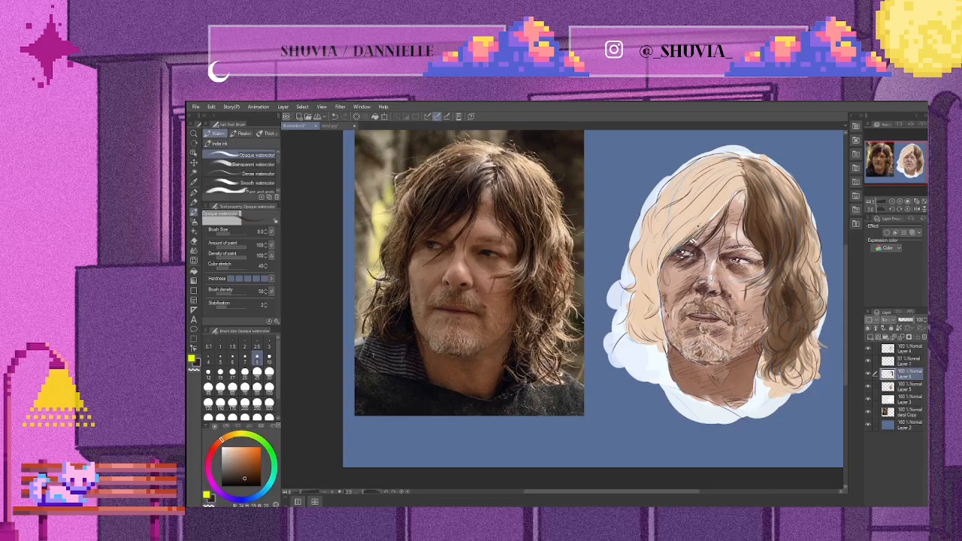
drag(721, 209, 709, 220)
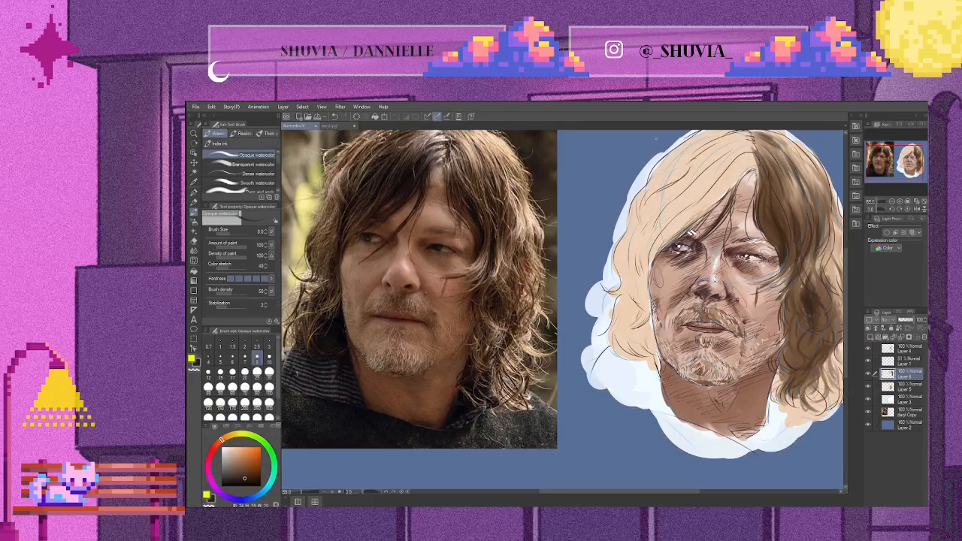
drag(801, 275, 804, 289)
scroll(704, 149, down, 3)
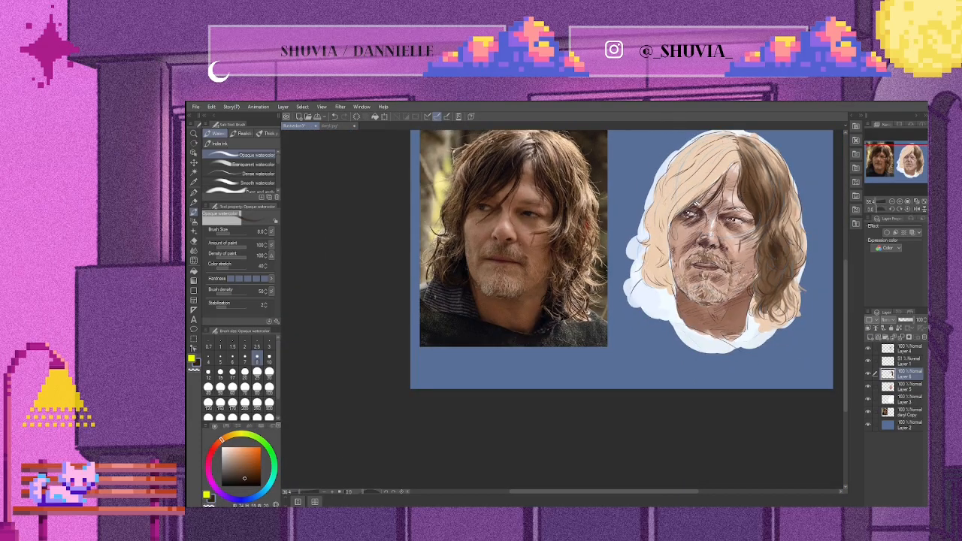
drag(845, 329, 849, 297)
scroll(745, 282, up, 2)
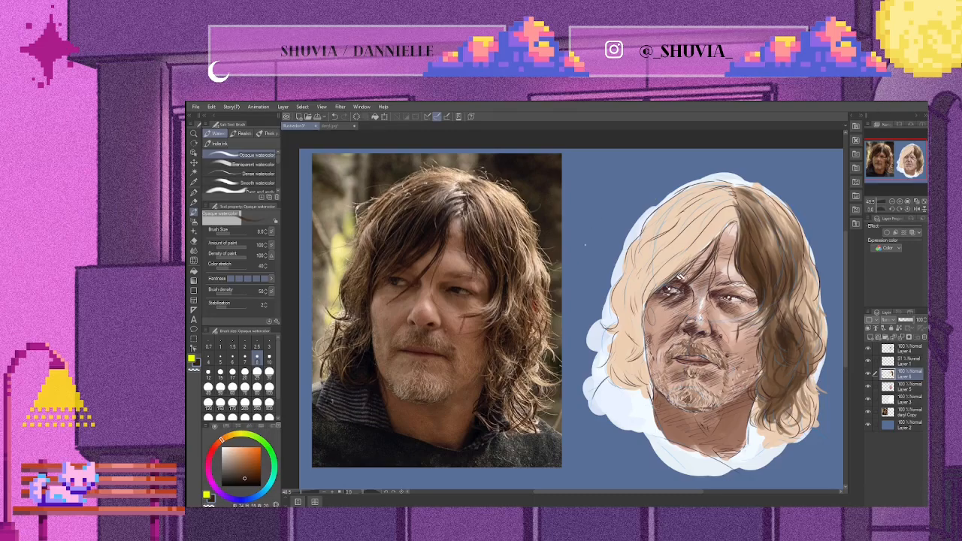
Step: Sample a brown from the reference photo's crown and block in the outer left-hand hair with Opaque watercolor at size 60
key(i)
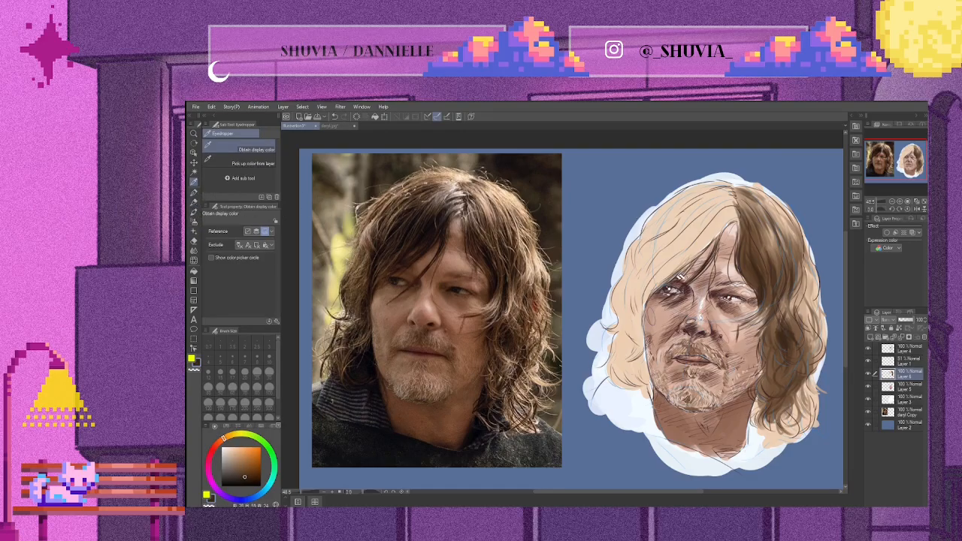
click(435, 184)
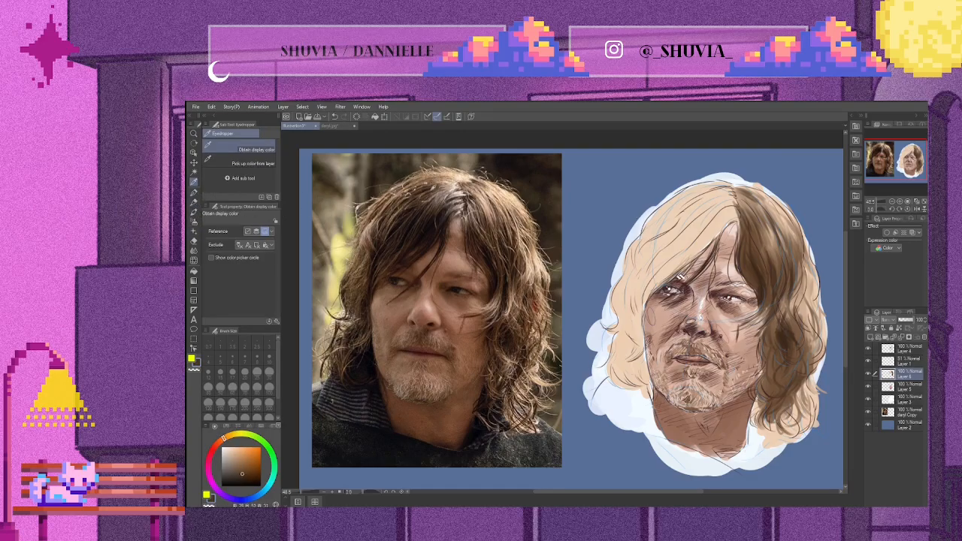
click(194, 211)
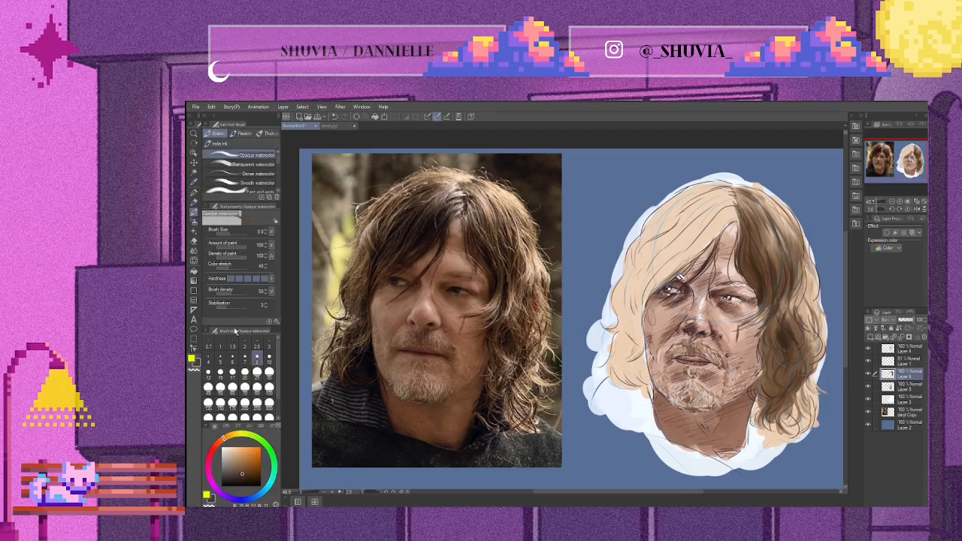
click(236, 390)
mouse_move(687, 209)
mouse_down()
mouse_move(665, 226)
mouse_move(702, 207)
mouse_move(661, 216)
mouse_move(670, 205)
mouse_move(645, 235)
mouse_move(637, 259)
mouse_move(665, 225)
mouse_move(706, 204)
mouse_move(639, 272)
mouse_move(625, 321)
mouse_move(612, 311)
mouse_move(643, 268)
mouse_move(635, 319)
mouse_move(649, 266)
mouse_move(643, 242)
mouse_move(638, 259)
mouse_move(665, 239)
mouse_move(640, 261)
mouse_move(633, 290)
mouse_move(649, 265)
mouse_move(630, 319)
mouse_up()
mouse_move(629, 286)
mouse_down()
mouse_move(624, 317)
mouse_move(616, 302)
mouse_move(643, 289)
mouse_move(622, 320)
mouse_move(617, 278)
mouse_move(679, 255)
mouse_move(643, 267)
mouse_move(626, 304)
mouse_move(694, 207)
mouse_move(661, 218)
mouse_move(611, 328)
mouse_up()
drag(659, 230, 624, 292)
mouse_move(703, 197)
mouse_down()
mouse_move(655, 215)
mouse_move(715, 184)
mouse_move(693, 201)
mouse_move(702, 224)
mouse_up()
Step: Fill the rest of the left-hand hair with brown, from the parting over the fringe down to the ends
mouse_move(728, 190)
mouse_down()
mouse_move(699, 213)
mouse_move(685, 242)
mouse_up()
mouse_move(721, 215)
mouse_down()
mouse_move(673, 259)
mouse_move(686, 218)
mouse_move(708, 223)
mouse_move(703, 242)
mouse_move(731, 217)
mouse_move(676, 230)
mouse_move(660, 265)
mouse_up()
mouse_move(702, 228)
mouse_down()
mouse_move(663, 276)
mouse_move(661, 260)
mouse_move(653, 289)
mouse_up()
mouse_move(690, 253)
mouse_down()
mouse_move(655, 285)
mouse_move(695, 251)
mouse_move(642, 295)
mouse_move(667, 259)
mouse_move(627, 315)
mouse_up()
mouse_move(637, 268)
mouse_down()
mouse_move(617, 323)
mouse_move(627, 353)
mouse_up()
mouse_move(645, 299)
mouse_down()
mouse_move(634, 327)
mouse_move(631, 311)
mouse_move(634, 358)
mouse_move(639, 340)
mouse_move(628, 355)
mouse_move(632, 321)
mouse_move(640, 344)
mouse_move(627, 368)
mouse_move(628, 323)
mouse_up()
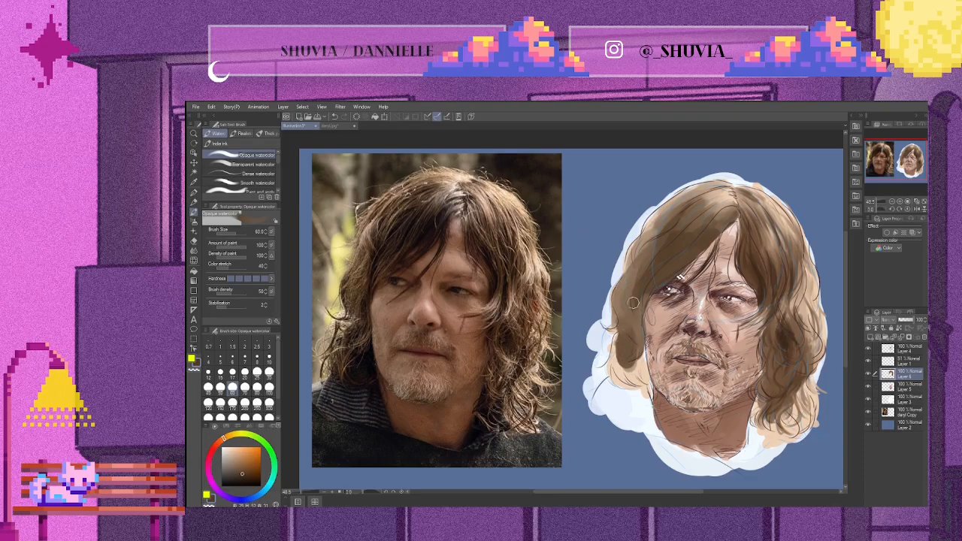
mouse_move(620, 335)
mouse_down()
mouse_move(616, 376)
mouse_move(643, 372)
mouse_move(631, 349)
mouse_move(619, 373)
mouse_up()
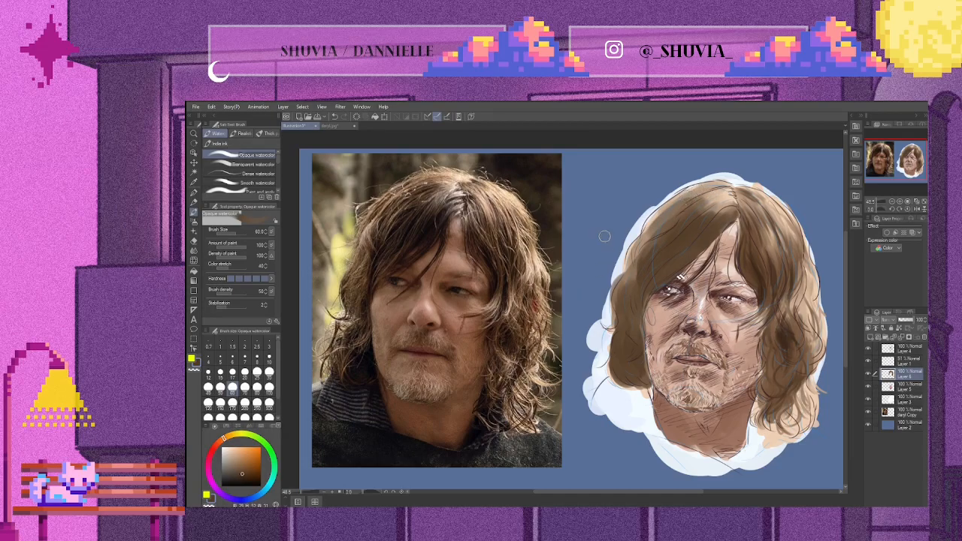
Step: Sample a dark brown from the reference photo's fringe and shade the left-hand hair from the parting downward with Opaque watercolor at size 60
alt+click(414, 228)
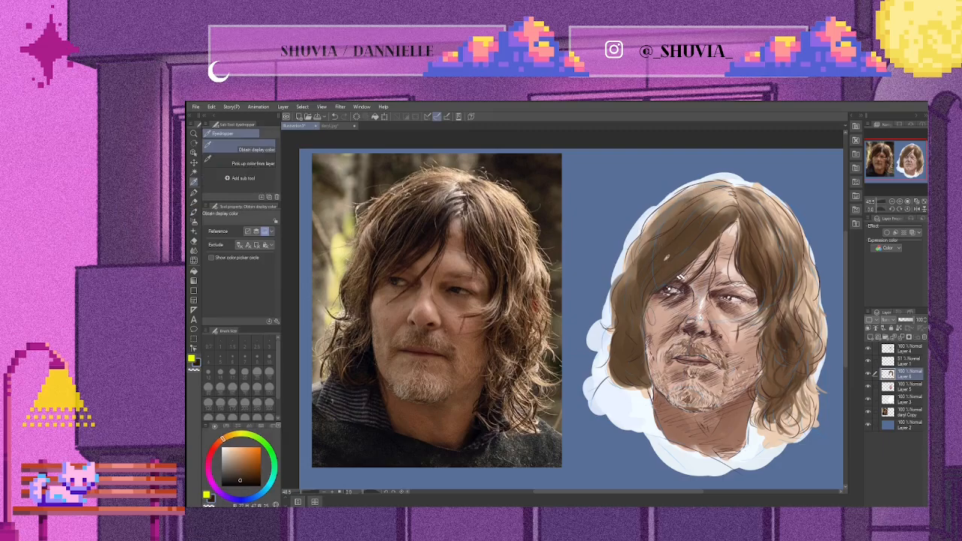
drag(662, 256, 687, 237)
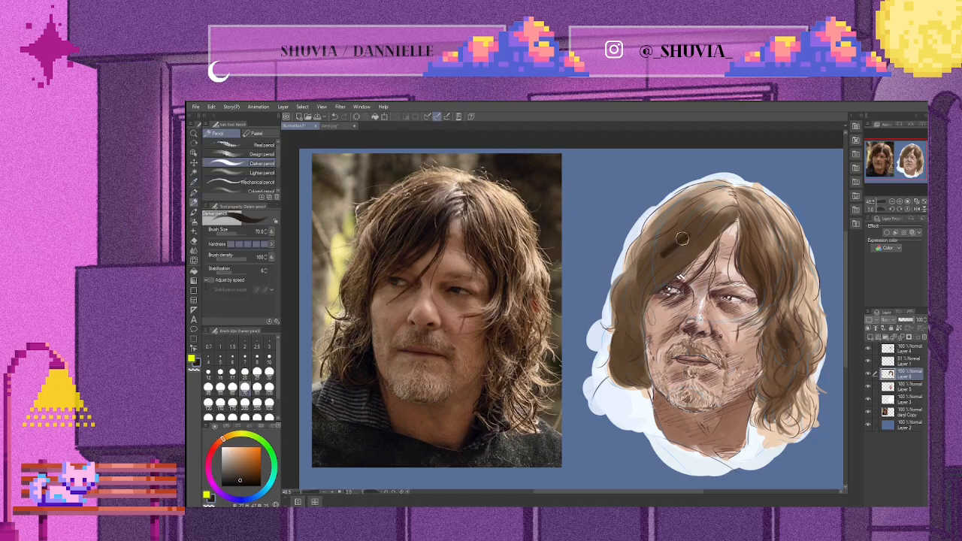
click(194, 212)
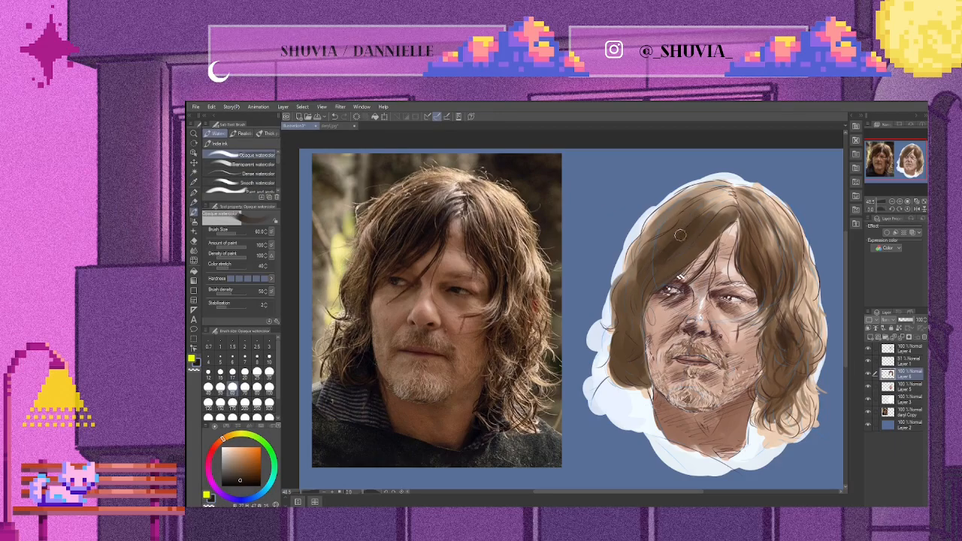
mouse_move(686, 229)
mouse_down()
mouse_move(661, 243)
mouse_move(694, 207)
mouse_move(676, 258)
mouse_move(710, 234)
mouse_move(676, 249)
mouse_move(699, 212)
mouse_move(684, 239)
mouse_move(733, 210)
mouse_move(704, 230)
mouse_move(725, 196)
mouse_up()
mouse_move(678, 259)
mouse_down()
mouse_move(699, 245)
mouse_move(659, 273)
mouse_move(683, 241)
mouse_move(639, 298)
mouse_move(663, 240)
mouse_move(638, 305)
mouse_move(664, 272)
mouse_move(632, 326)
mouse_move(631, 293)
mouse_move(635, 378)
mouse_move(639, 340)
mouse_move(636, 368)
mouse_move(622, 305)
mouse_up()
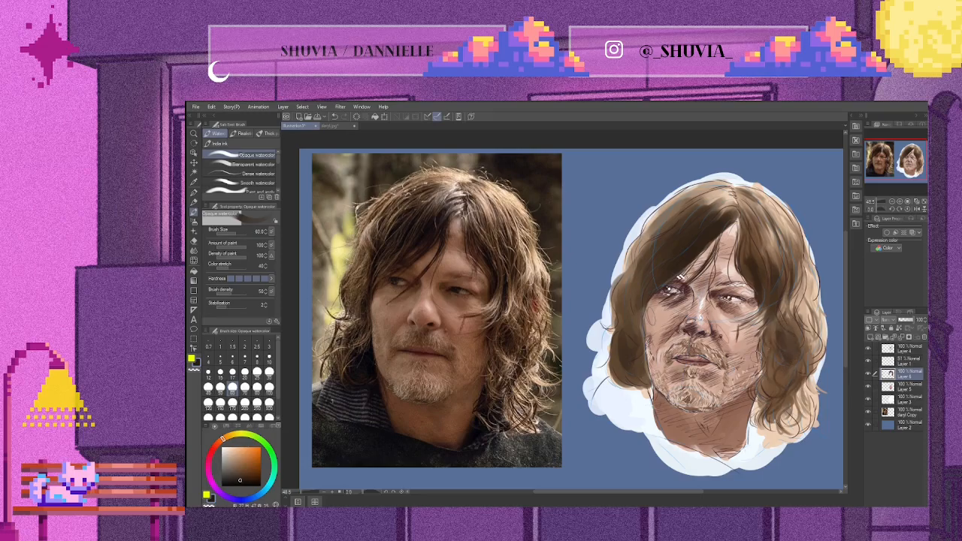
mouse_move(775, 396)
mouse_down()
mouse_move(791, 376)
mouse_move(775, 395)
mouse_up()
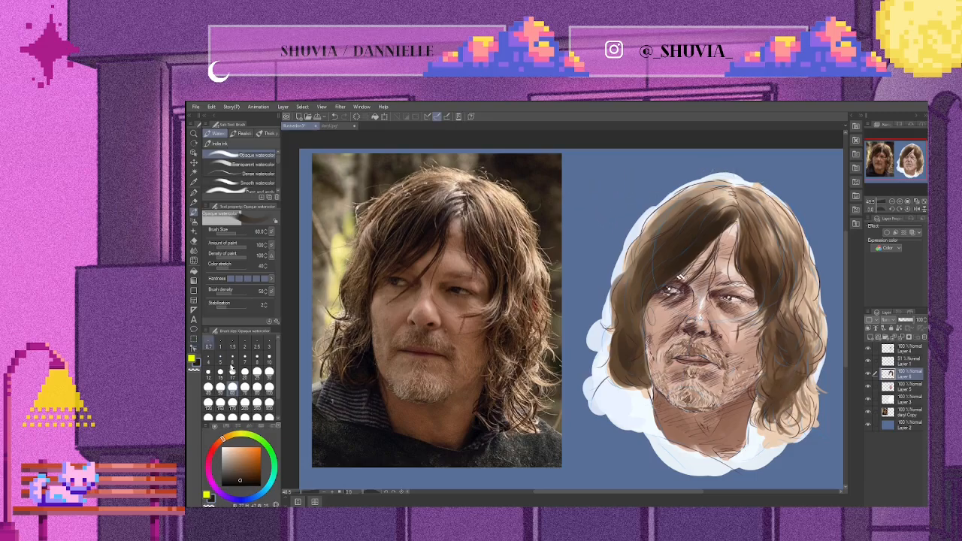
Step: Paint dark strands left of the parting and along the outer edge of the left-hand hair at brush size 10
click(269, 358)
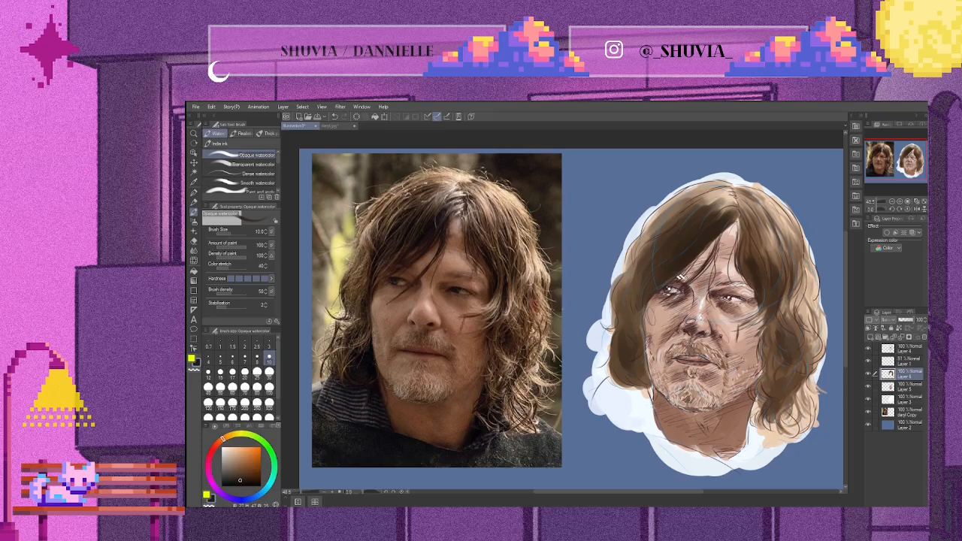
mouse_move(725, 197)
mouse_down()
mouse_move(692, 209)
mouse_move(688, 194)
mouse_up()
mouse_move(717, 188)
mouse_down()
mouse_move(682, 194)
mouse_move(659, 213)
mouse_move(629, 266)
mouse_up()
mouse_move(689, 197)
mouse_down()
mouse_move(658, 231)
mouse_move(692, 198)
mouse_move(723, 215)
mouse_move(702, 204)
mouse_up()
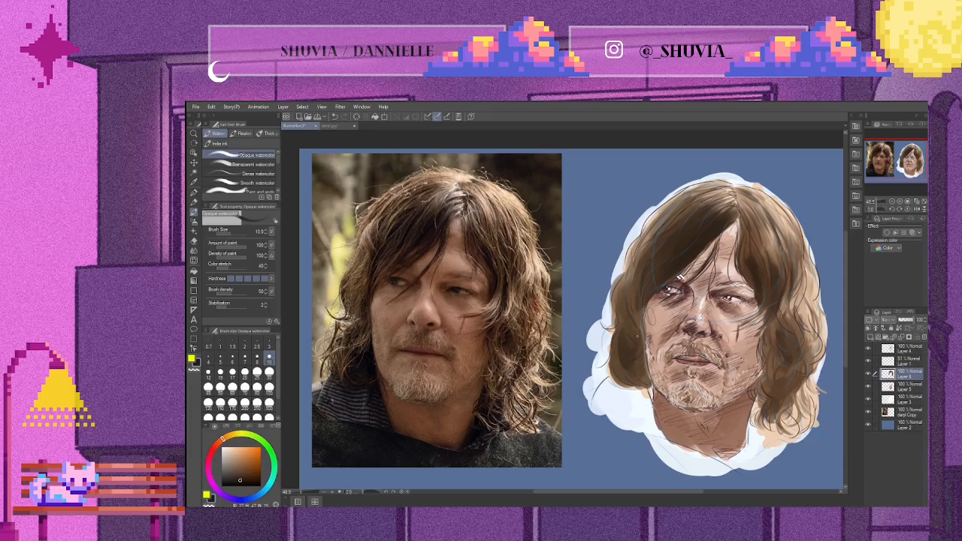
drag(611, 370, 625, 391)
drag(609, 348, 608, 366)
drag(624, 283, 618, 294)
Step: Sample a brown from the reference photo's left-hand hair and paint strands along the fringe and outer left-hand hair with Opaque watercolor at size 10
key(i)
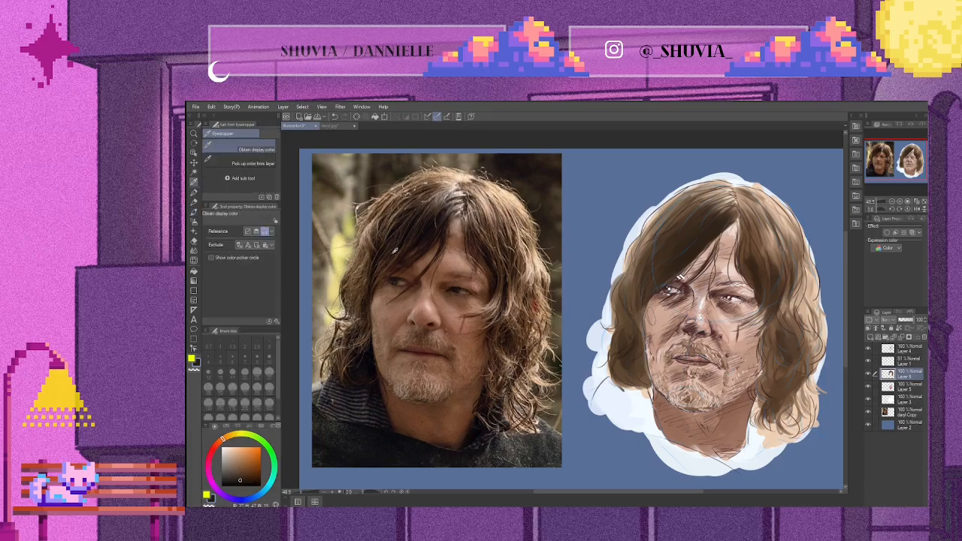
click(373, 242)
key(p)
key(p)
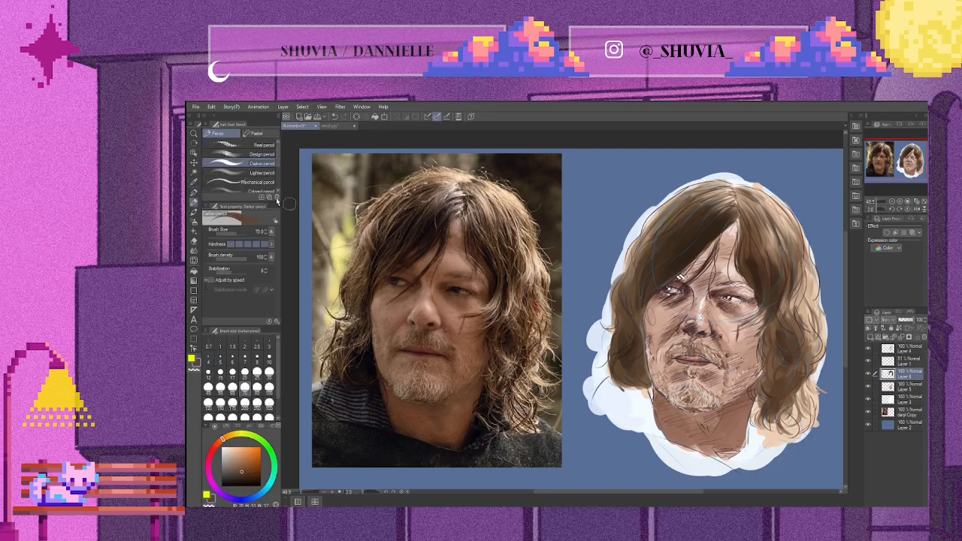
click(194, 215)
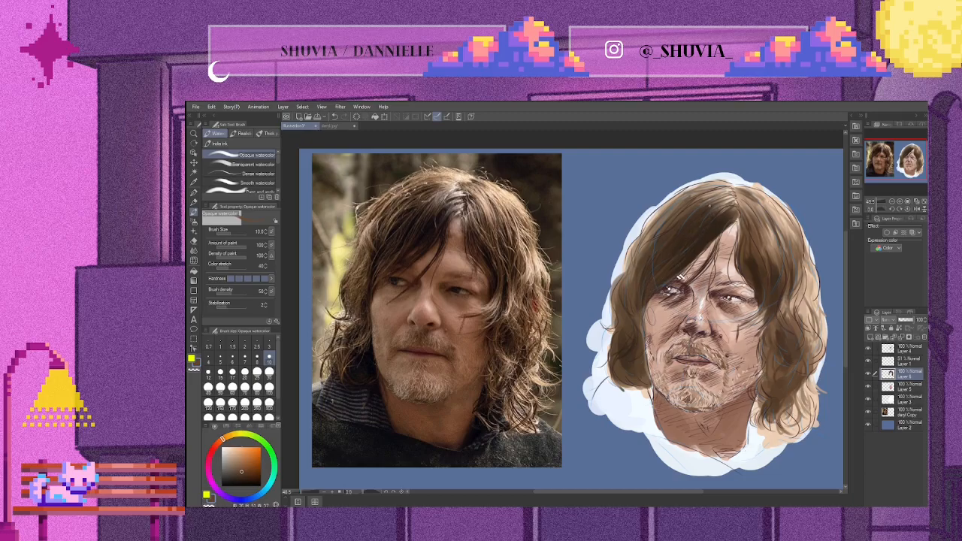
drag(718, 238, 705, 262)
mouse_move(708, 246)
mouse_down()
mouse_move(684, 273)
mouse_move(704, 259)
mouse_up()
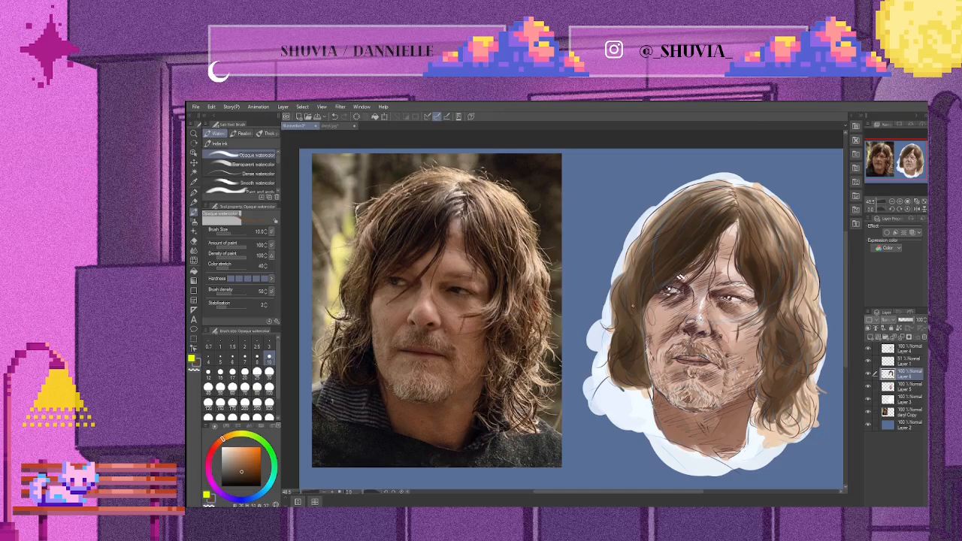
drag(616, 303, 608, 323)
Step: Choose a lighter brown and paint strands from the crown down the outer edge of the left-hand hair
click(238, 465)
drag(608, 360, 607, 338)
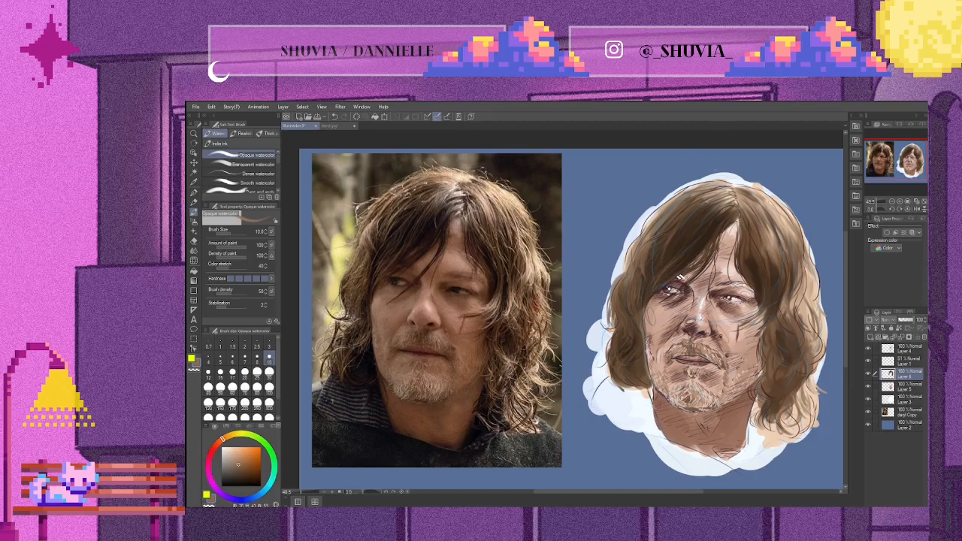
drag(689, 189, 666, 197)
drag(653, 208, 636, 239)
drag(656, 210, 641, 228)
mouse_move(654, 209)
mouse_down()
mouse_move(639, 235)
mouse_move(647, 222)
mouse_up()
drag(621, 253, 619, 274)
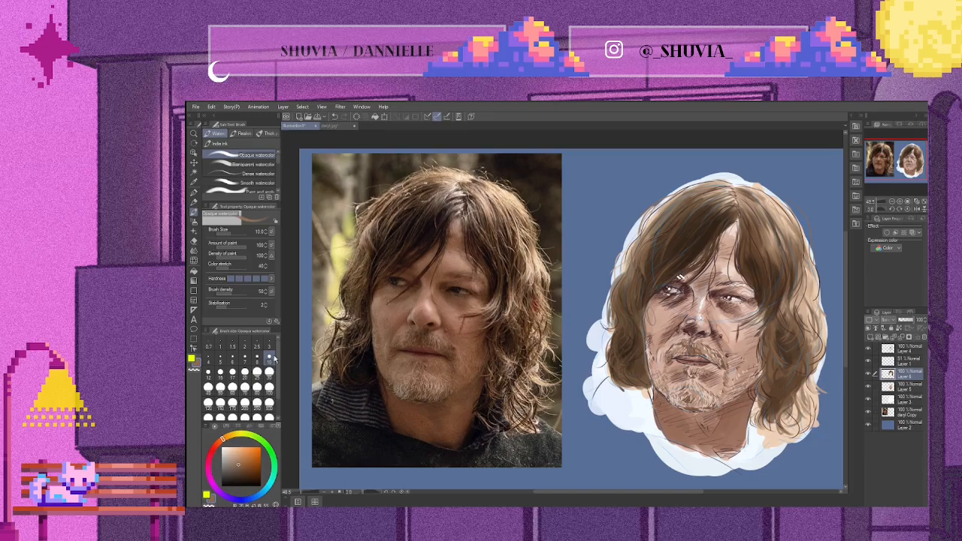
Step: Choose a darker brown and deepen the lower inner left-hand hair and the right-hand hair beside the face
click(232, 479)
drag(639, 374, 645, 369)
mouse_move(642, 375)
mouse_down()
mouse_move(645, 351)
mouse_move(640, 371)
mouse_move(650, 374)
mouse_move(648, 359)
mouse_up()
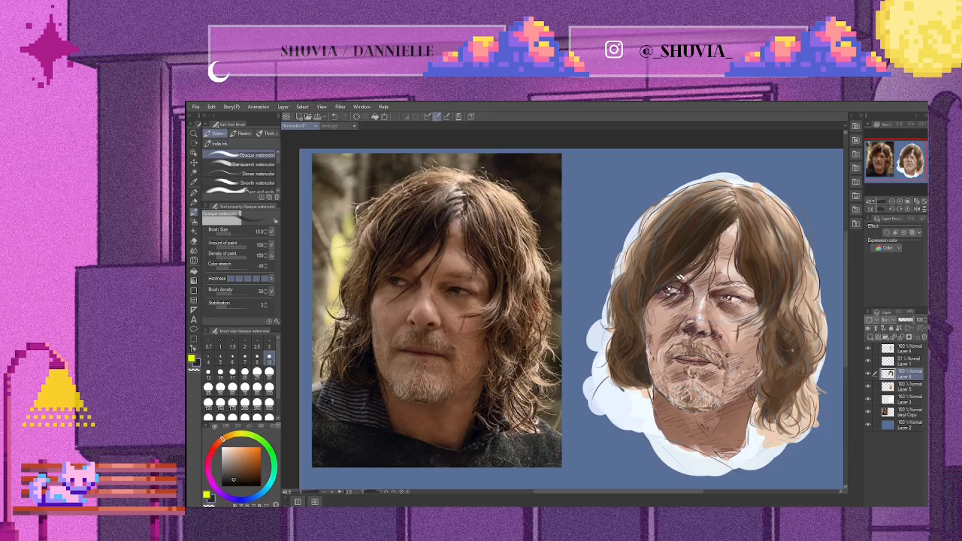
mouse_move(785, 294)
mouse_down()
mouse_move(779, 320)
mouse_move(781, 311)
mouse_move(765, 314)
mouse_up()
drag(766, 246, 774, 264)
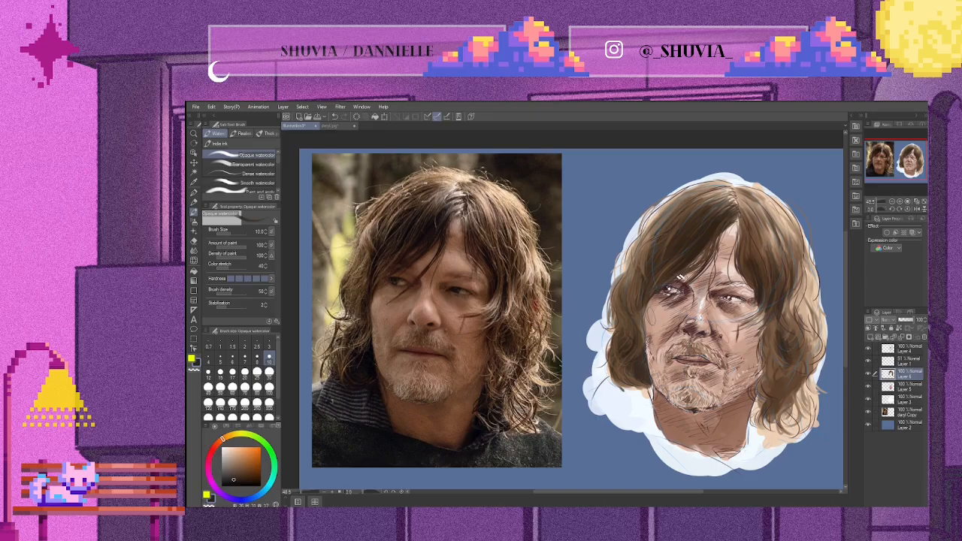
Step: Touch up the left-hand eye and eyebrow on Layer 4 with Opaque watercolor at size 10
click(907, 363)
click(906, 352)
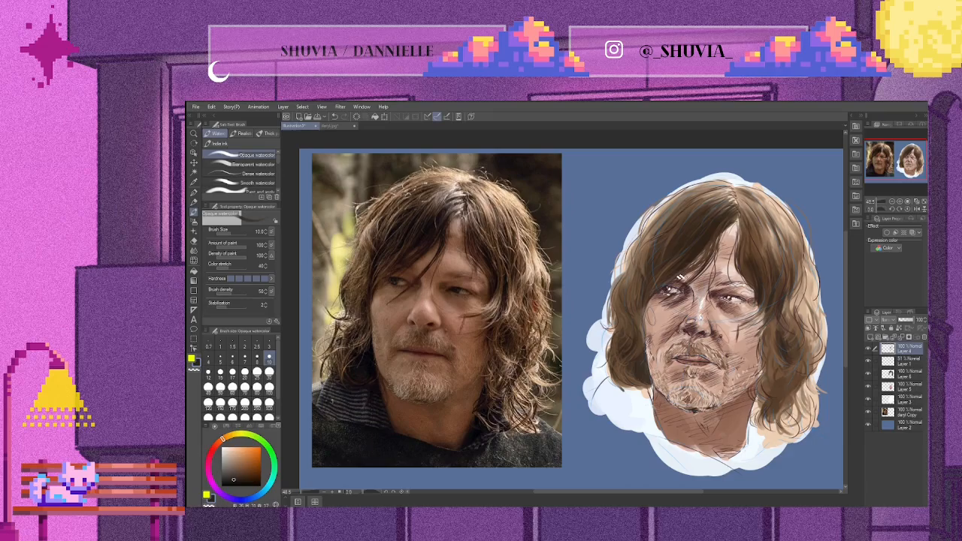
drag(666, 287, 674, 289)
drag(667, 280, 682, 277)
Step: Draw fine white highlight strands over the upper and middle right-hand hair with Darker pencil at size 7
click(194, 202)
click(256, 359)
click(244, 359)
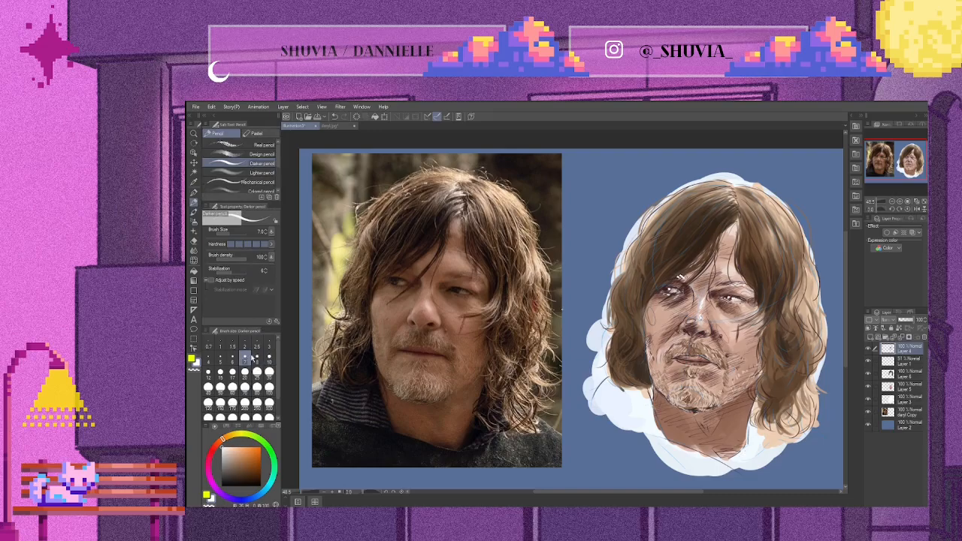
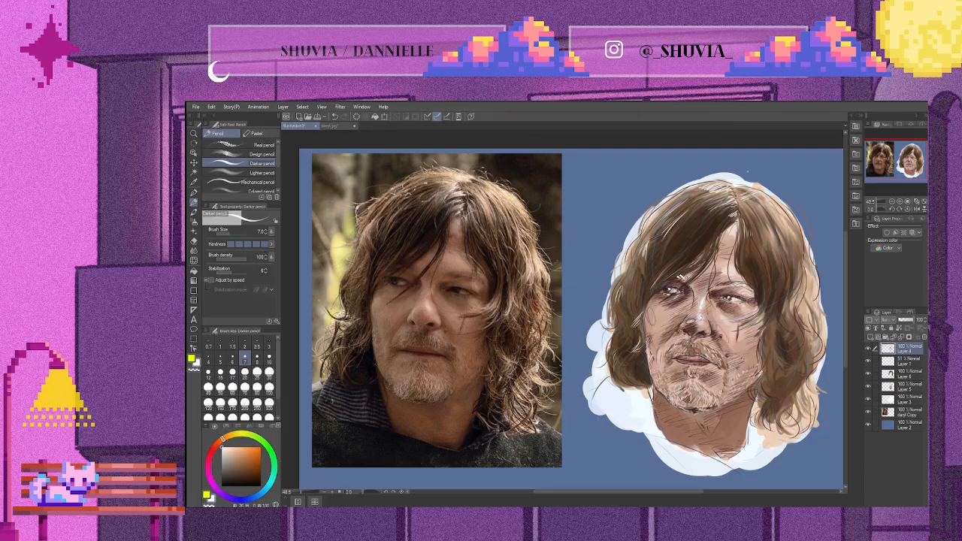
drag(765, 214, 761, 226)
drag(770, 219, 764, 229)
drag(799, 262, 789, 277)
drag(797, 271, 791, 283)
mouse_move(800, 278)
mouse_down()
mouse_move(793, 293)
mouse_move(790, 273)
mouse_move(791, 281)
mouse_up()
drag(799, 279, 785, 295)
drag(795, 291, 775, 314)
drag(810, 271, 799, 282)
drag(810, 278, 798, 290)
drag(804, 292, 761, 314)
drag(771, 302, 767, 315)
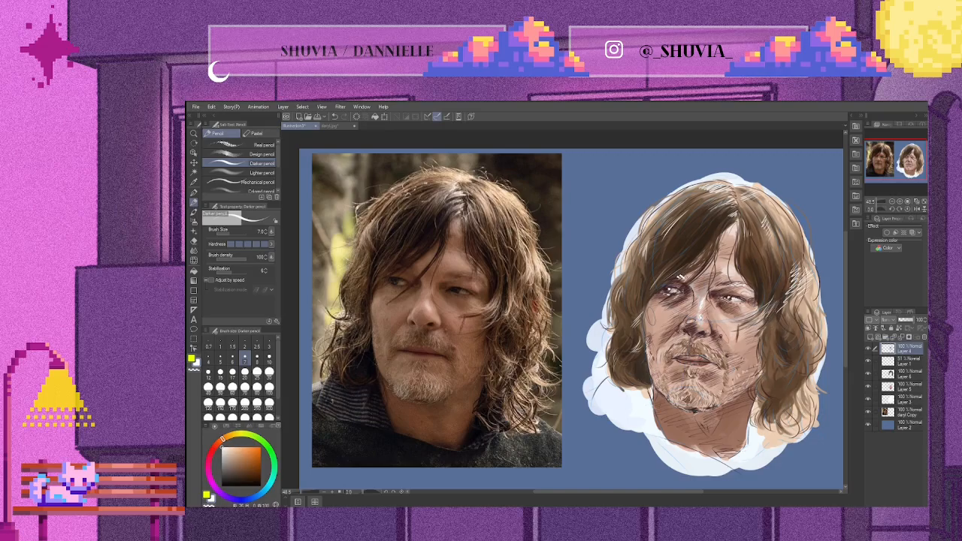
Step: Add white highlight strands to the lower right-hand curls and the left-hand hair, and a white accent at the nose
drag(809, 323, 800, 339)
drag(808, 330, 799, 362)
mouse_move(803, 358)
mouse_down()
mouse_move(785, 381)
mouse_move(772, 370)
mouse_up()
mouse_move(772, 340)
mouse_down()
mouse_move(776, 394)
mouse_move(761, 396)
mouse_up()
drag(636, 366, 630, 380)
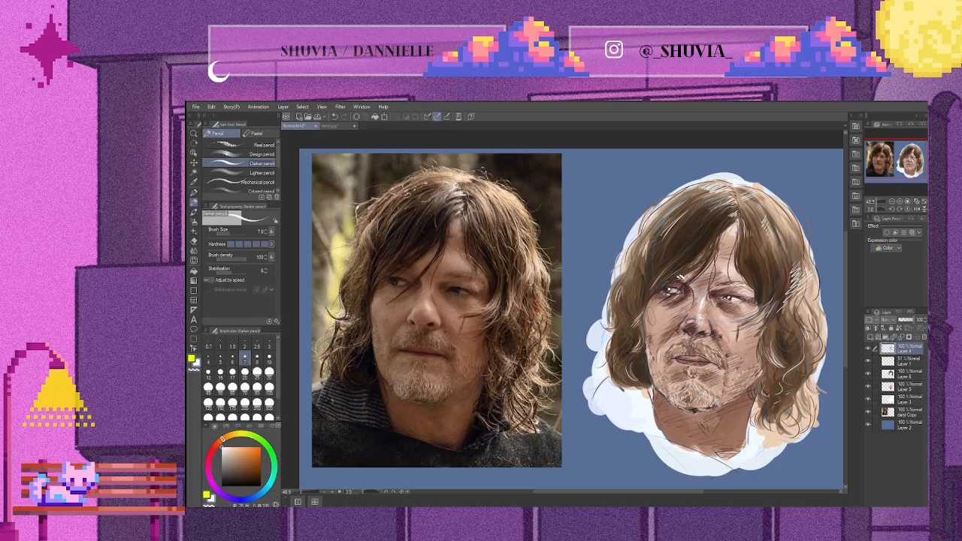
drag(640, 262, 634, 270)
drag(694, 190, 689, 199)
drag(694, 319, 685, 323)
Step: Erase the white backing around the crown and both outer sides of the hair on Layer 3 with the Hard eraser at size 80
key(e)
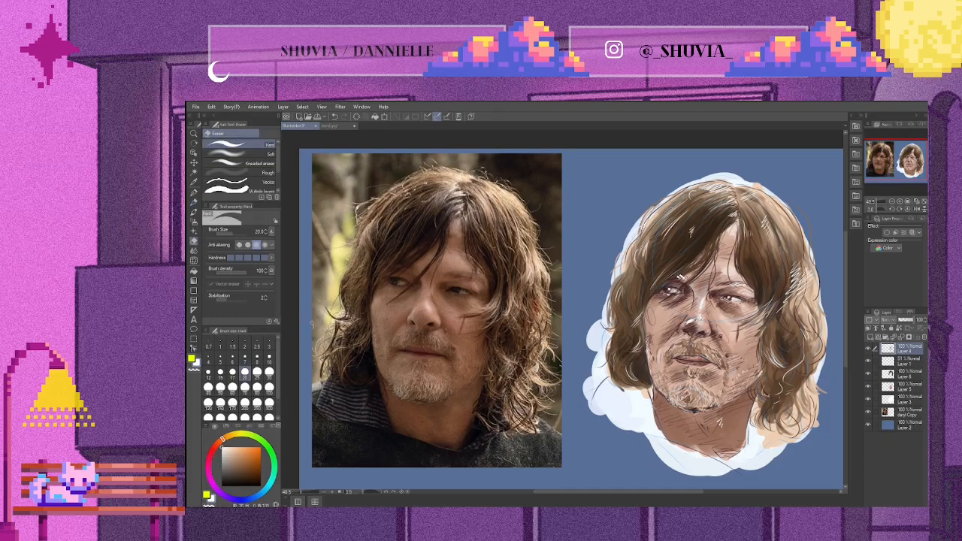
click(257, 386)
click(902, 373)
click(902, 386)
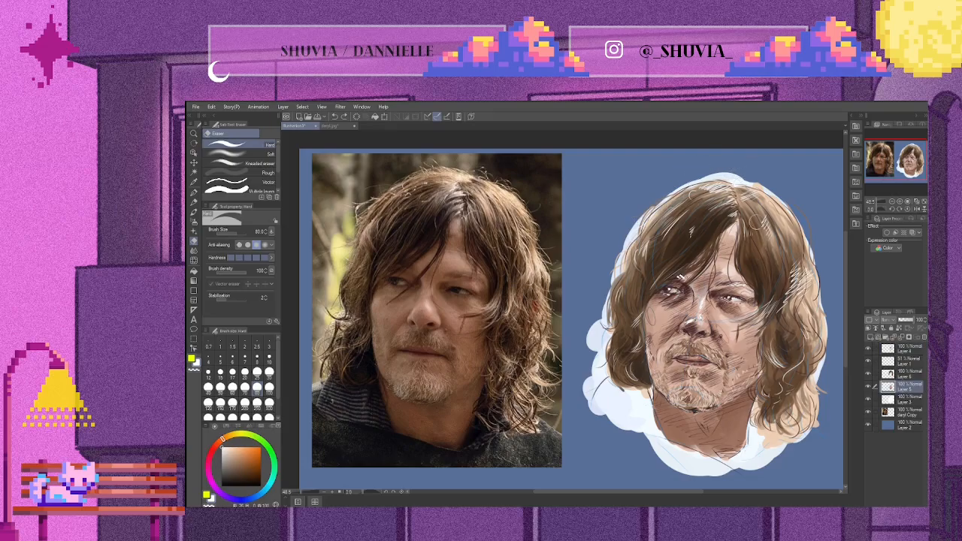
click(901, 399)
mouse_move(731, 166)
mouse_down()
mouse_move(744, 180)
mouse_move(779, 187)
mouse_up()
mouse_move(688, 175)
mouse_down()
mouse_move(635, 229)
mouse_move(639, 240)
mouse_up()
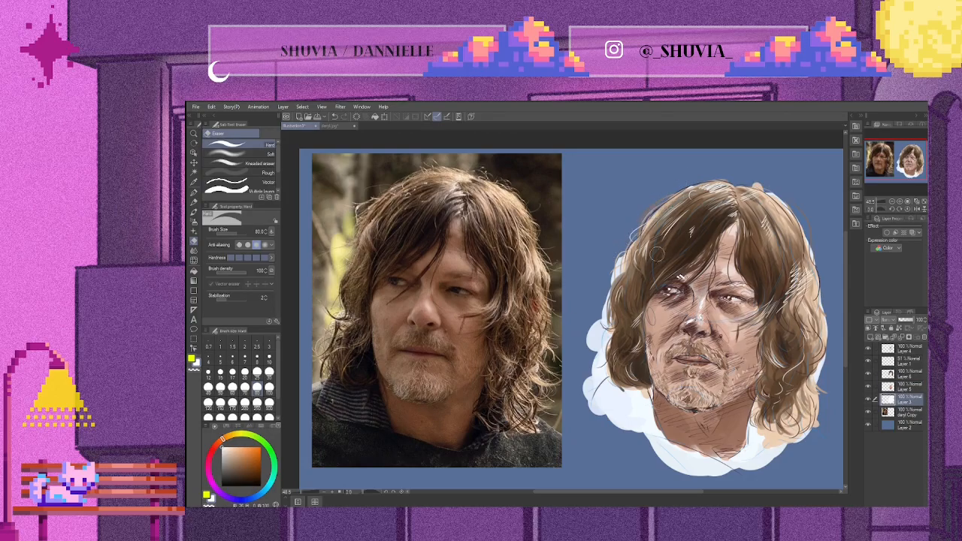
mouse_move(602, 287)
mouse_down()
mouse_move(621, 245)
mouse_move(602, 304)
mouse_move(608, 350)
mouse_move(605, 335)
mouse_move(588, 346)
mouse_move(594, 394)
mouse_move(591, 364)
mouse_up()
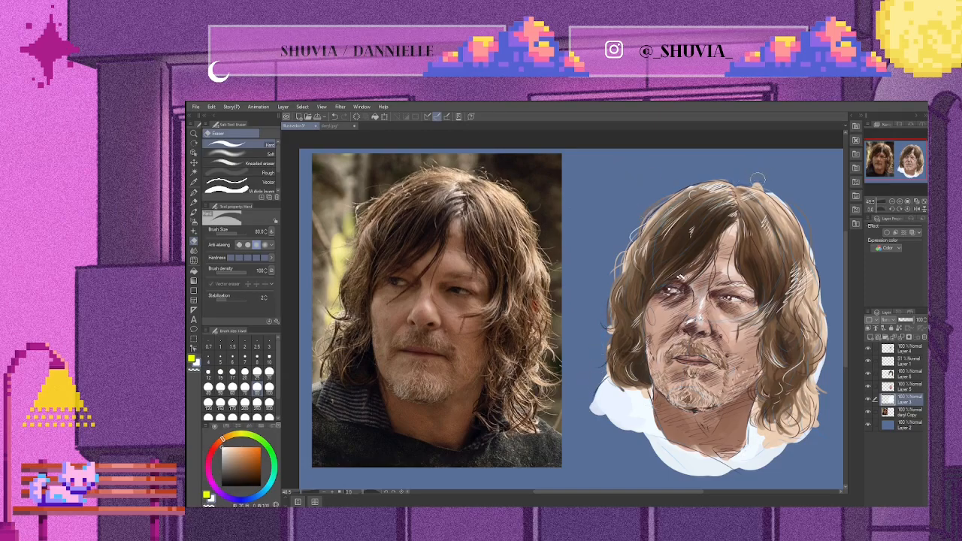
mouse_move(815, 291)
mouse_down()
mouse_move(832, 339)
mouse_move(820, 379)
mouse_up()
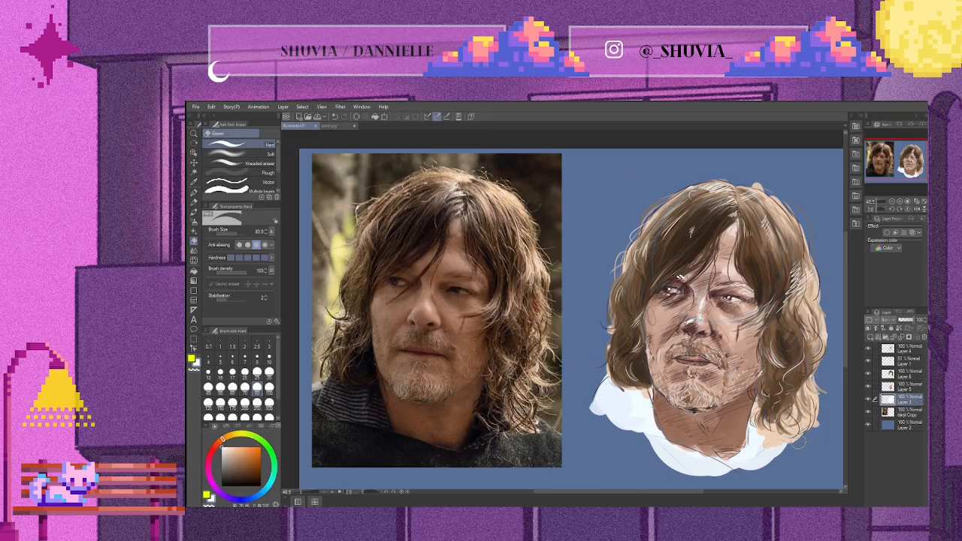
Step: Trim the white backing around the shoulders and clear stray brown outside the hair on the colour layers
mouse_move(607, 401)
mouse_down()
mouse_move(591, 385)
mouse_move(607, 425)
mouse_move(594, 400)
mouse_move(598, 375)
mouse_move(617, 420)
mouse_move(653, 445)
mouse_up()
mouse_move(614, 399)
mouse_down()
mouse_move(656, 452)
mouse_move(626, 424)
mouse_up()
drag(670, 472, 752, 472)
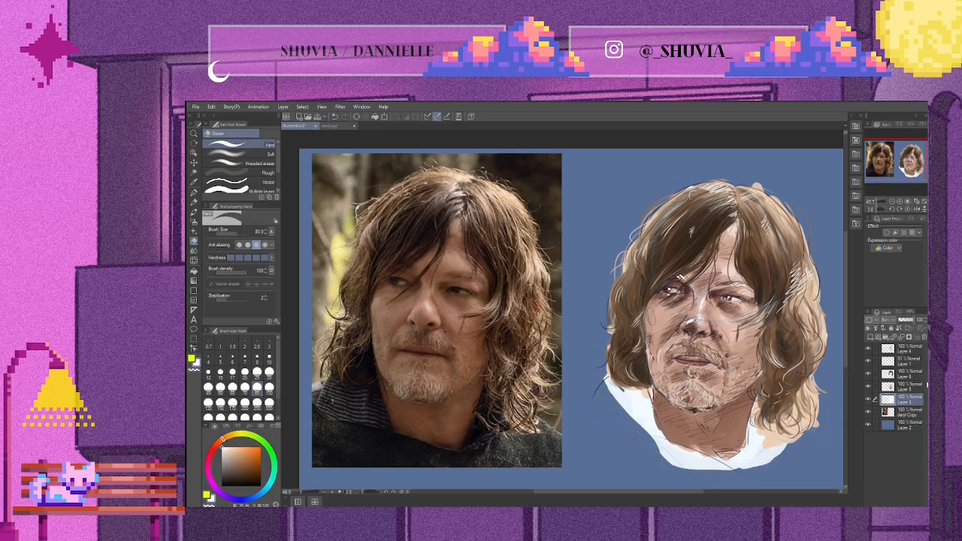
click(906, 385)
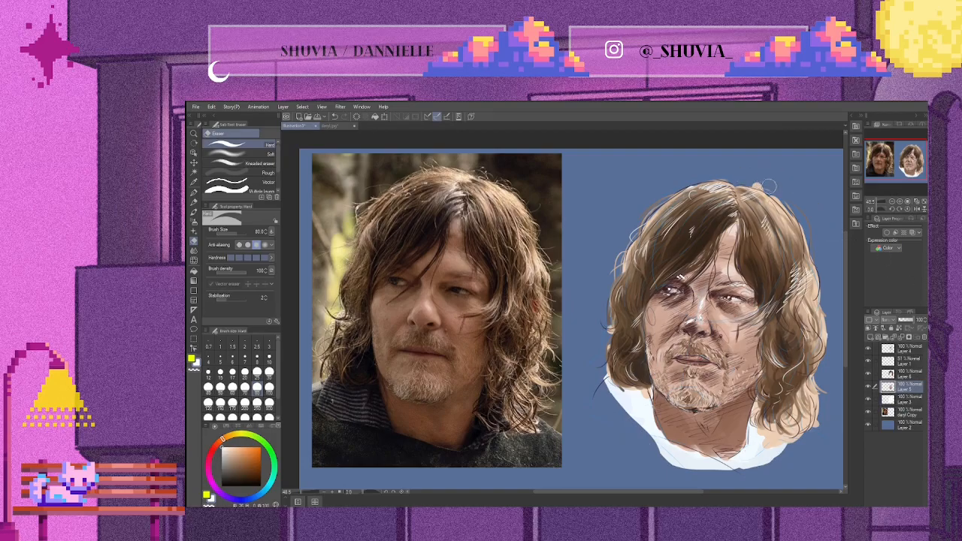
click(905, 373)
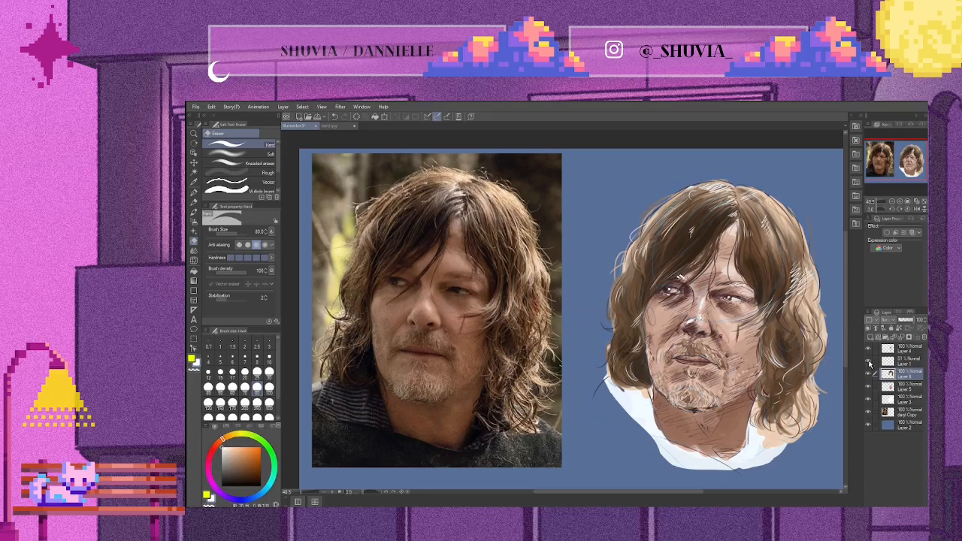
Step: Add a new layer directly beneath Layer 3 and delete the daryl Copy reference photo layer
click(897, 360)
click(897, 404)
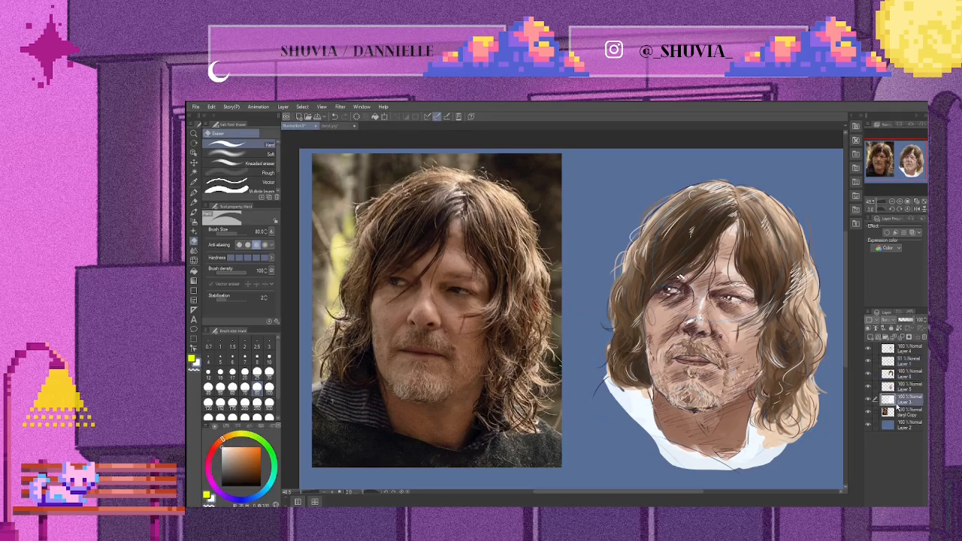
click(870, 338)
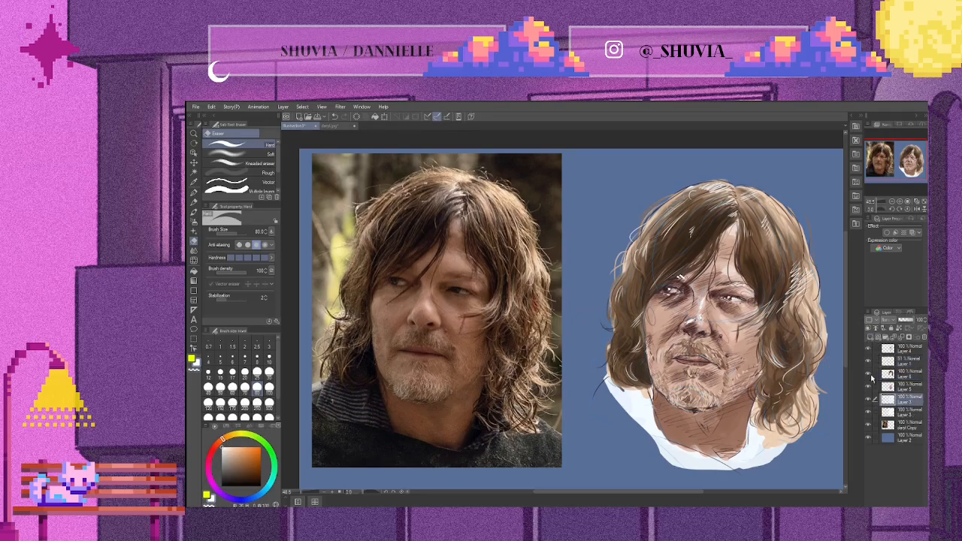
drag(896, 402, 899, 417)
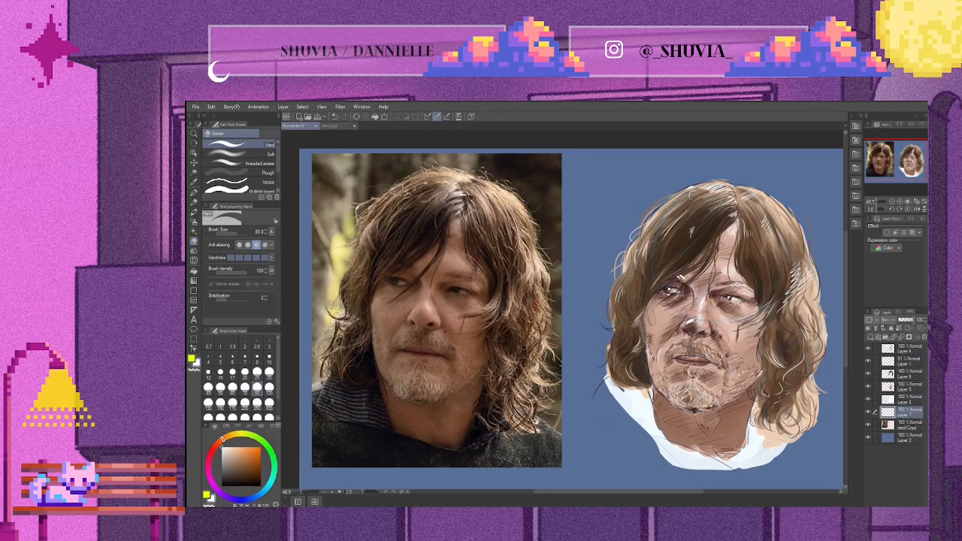
click(887, 425)
key(Delete)
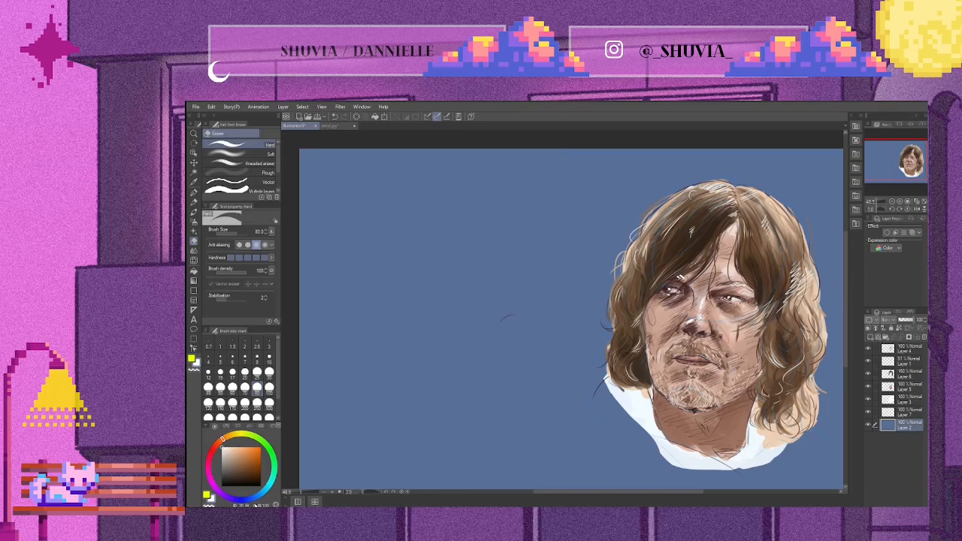
Step: Choose a stronger, more saturated blue as the drawing colour for the background
click(253, 499)
drag(241, 452, 247, 458)
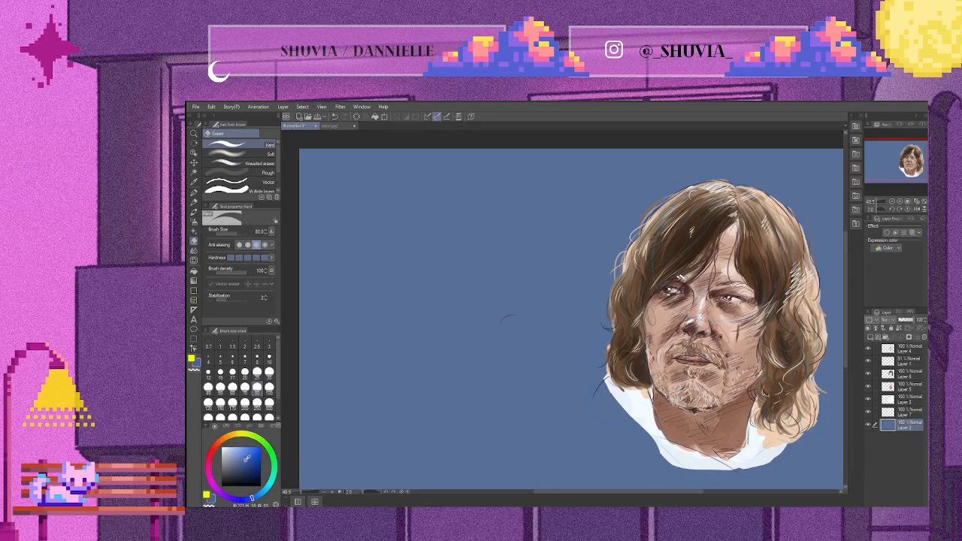
mouse_move(246, 459)
mouse_down()
mouse_move(259, 444)
mouse_move(248, 462)
mouse_up()
click(193, 204)
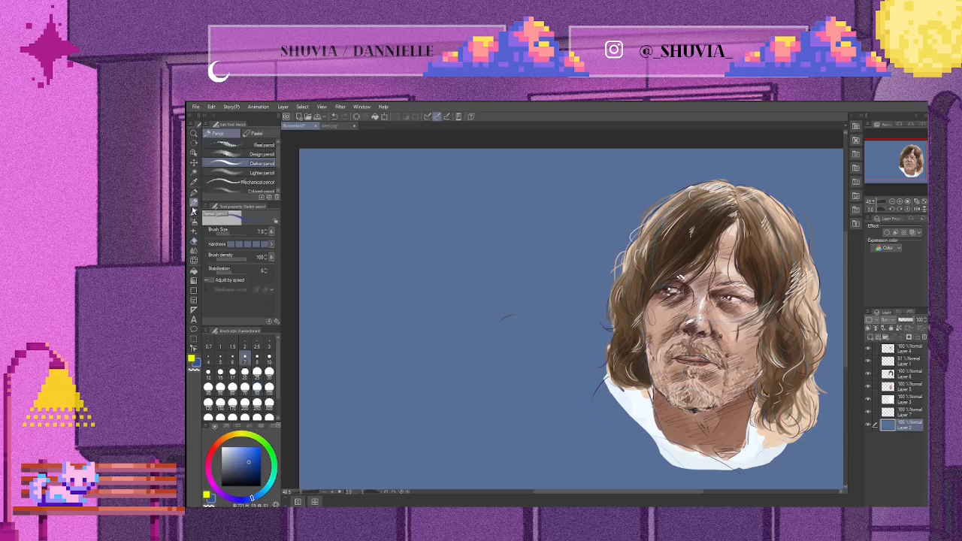
click(193, 193)
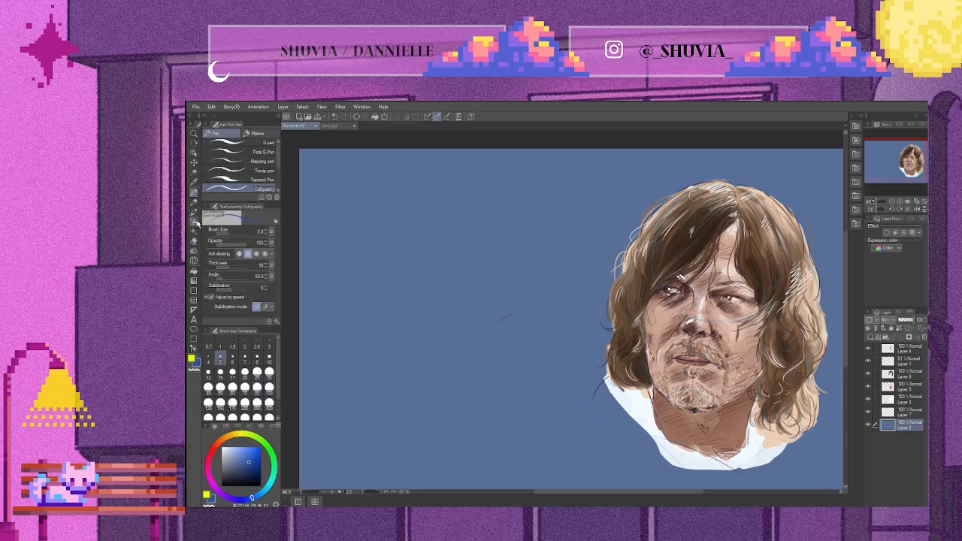
click(278, 423)
click(278, 423)
click(246, 398)
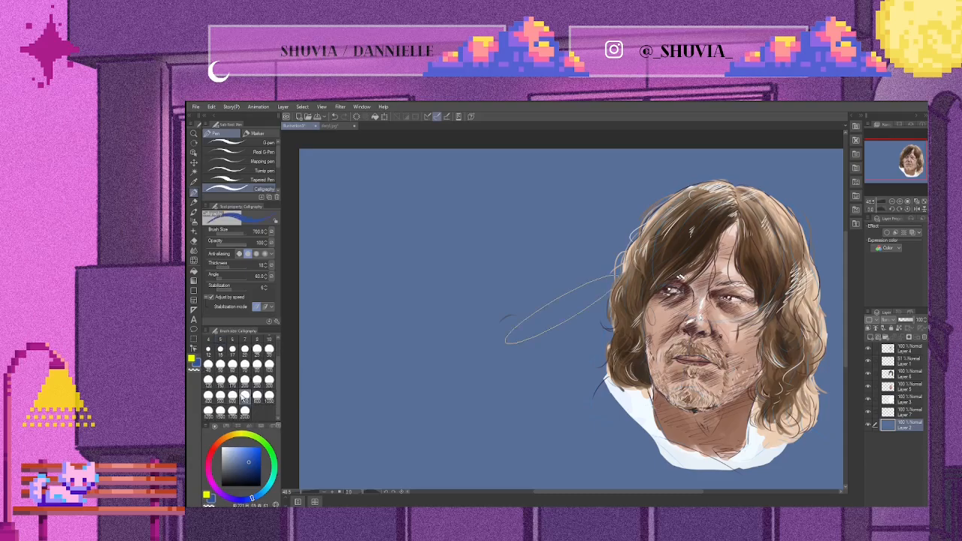
Step: Paint a large blue circle behind the head on Layer 2 with Darker pencil at size 1500
click(194, 203)
click(246, 396)
click(245, 411)
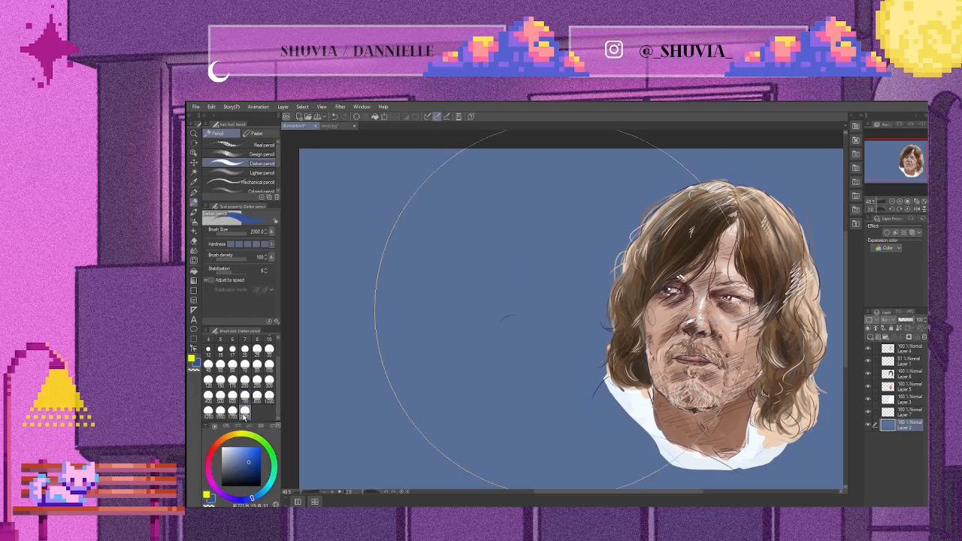
click(221, 412)
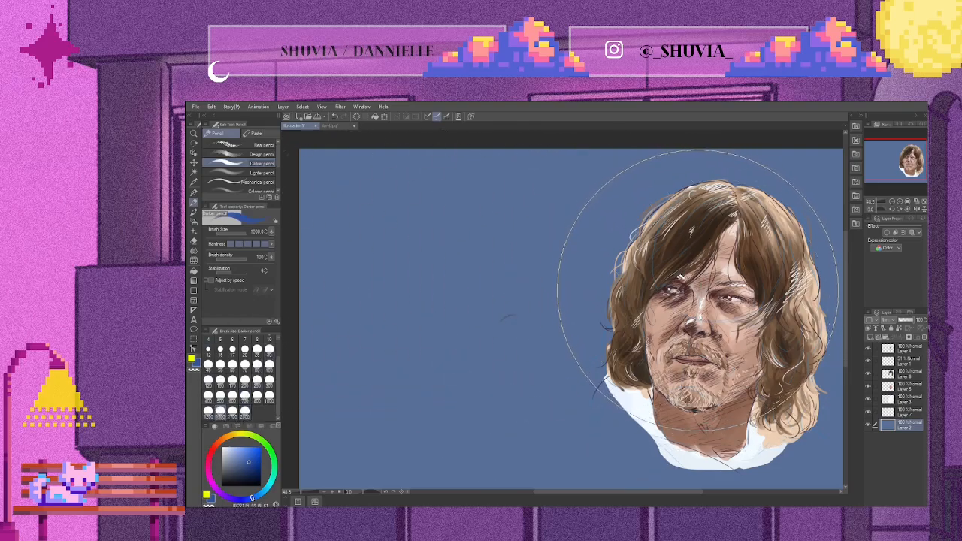
drag(703, 289, 709, 288)
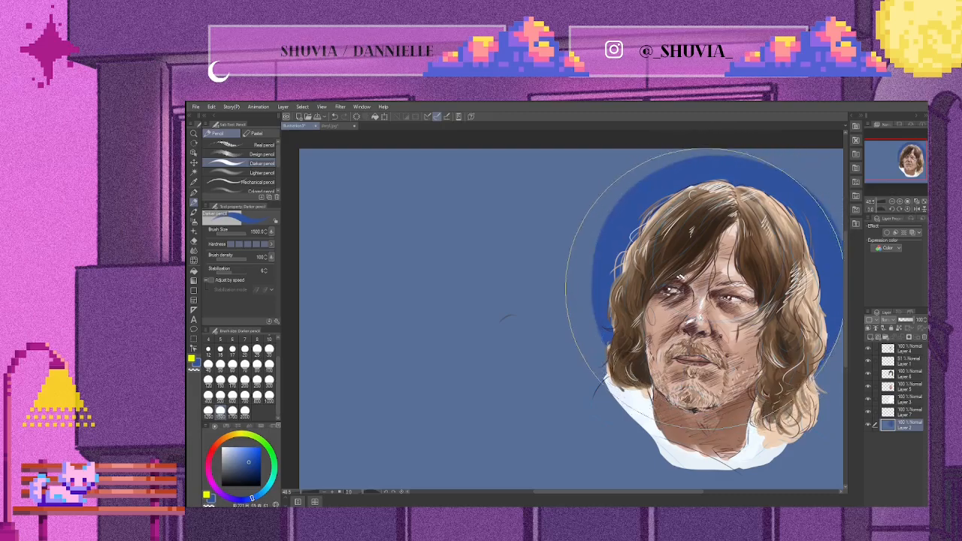
drag(717, 287, 701, 284)
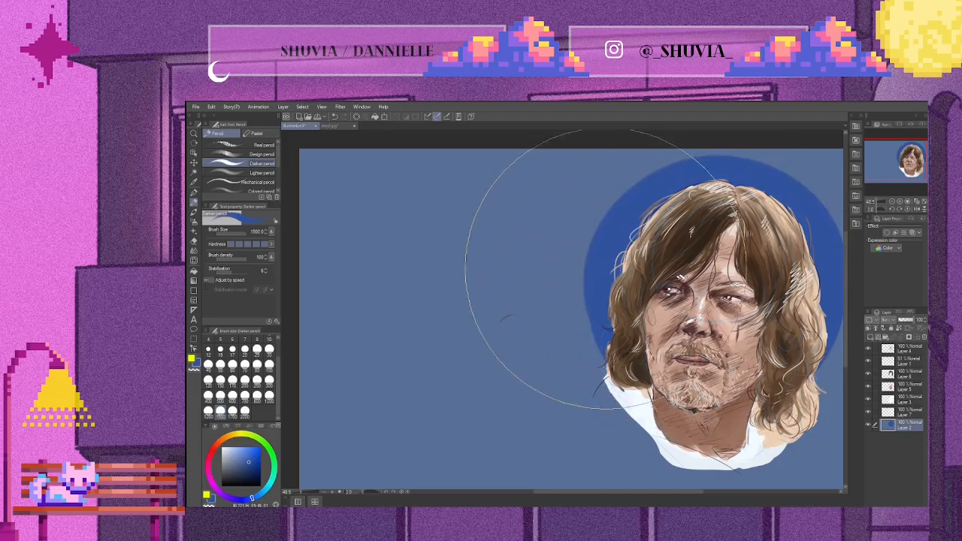
key(e)
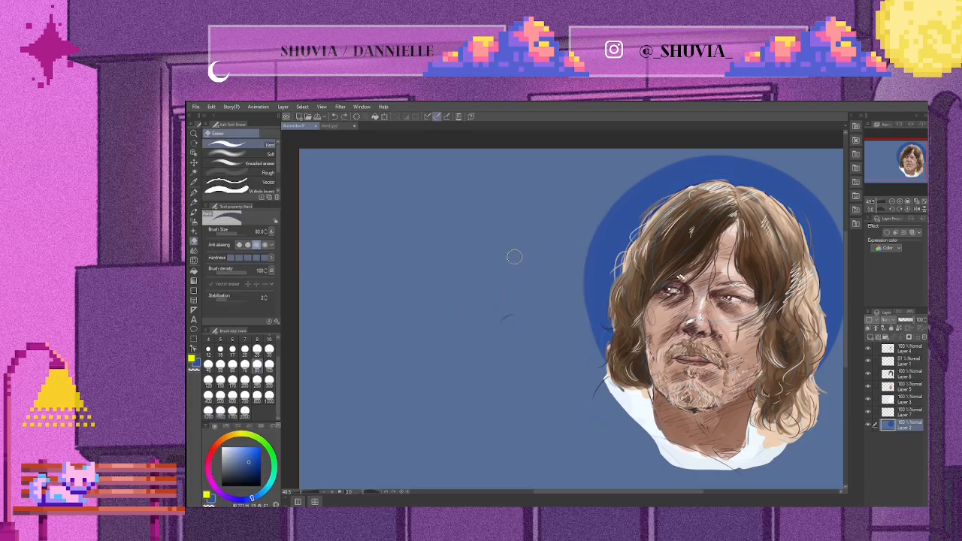
scroll(613, 221, up, 2)
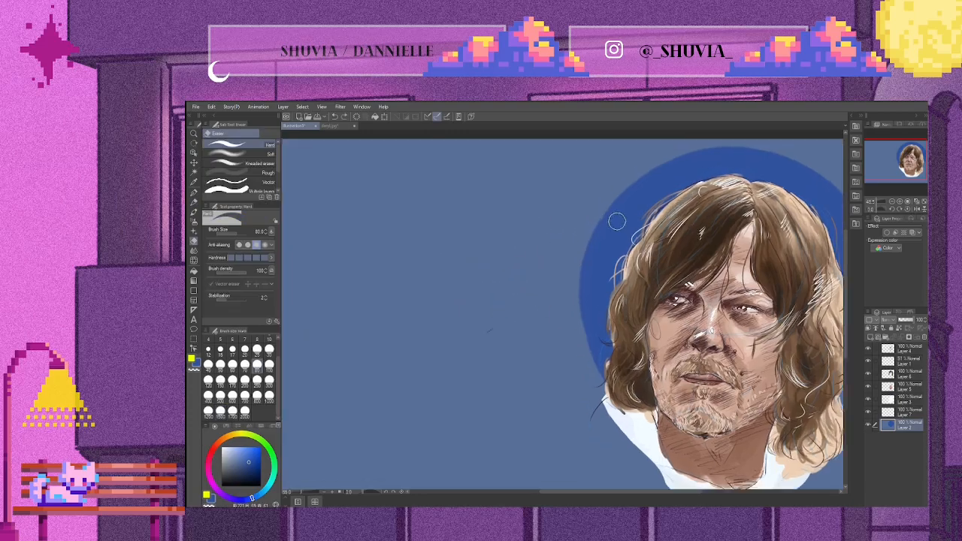
scroll(443, 311, up, 1)
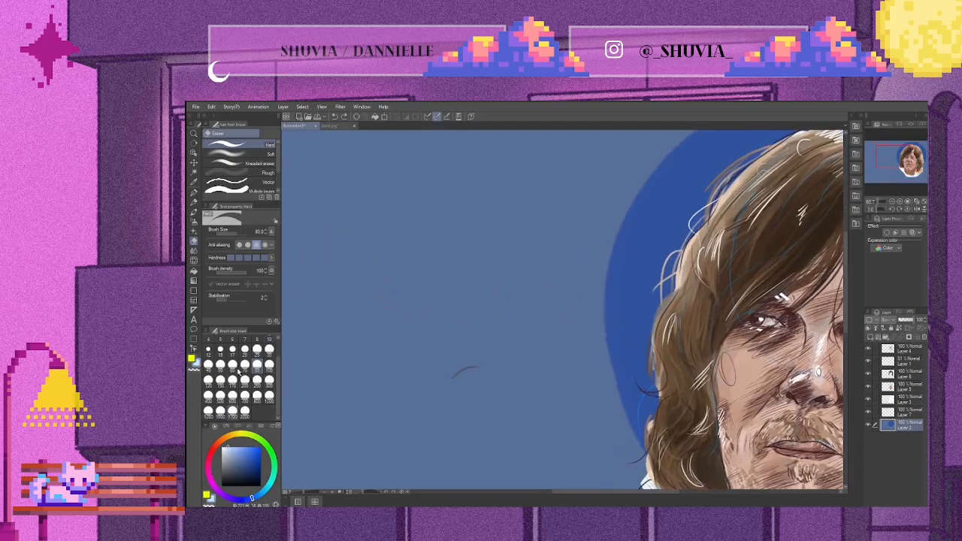
scroll(267, 369, up, 1)
click(220, 359)
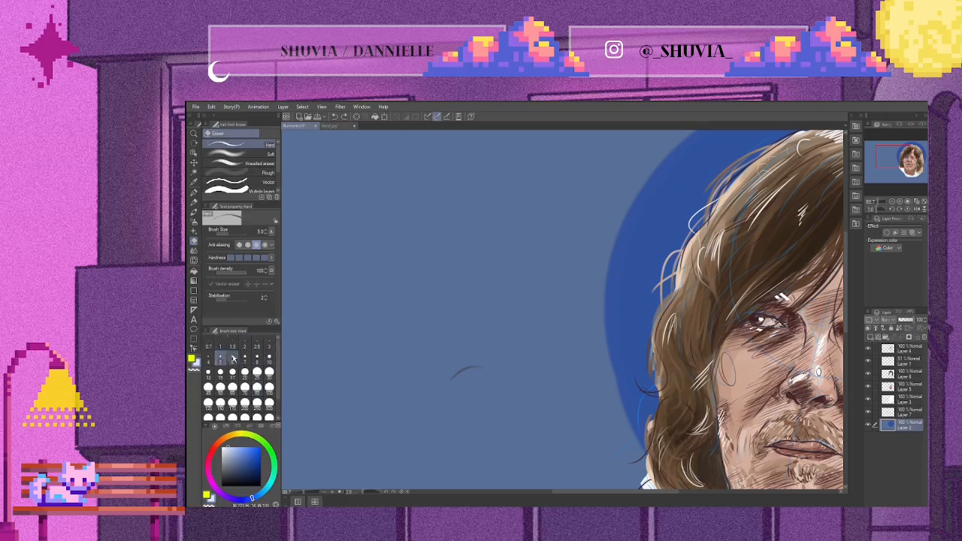
click(245, 358)
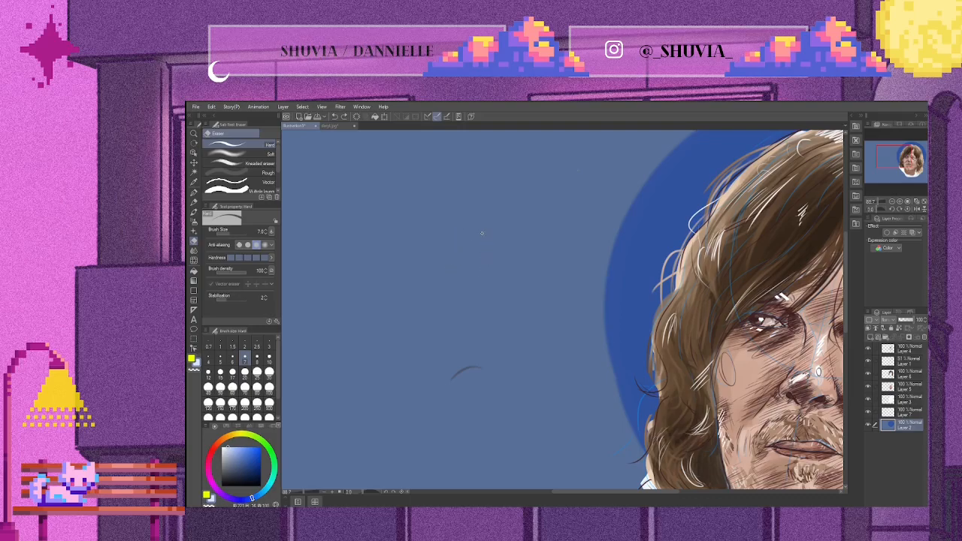
drag(472, 243, 508, 256)
key(ctrl+z)
Step: Sign the blue background beside the portrait with Darker pencil at size 7, writing 2023, the artist's boxed handle and first name in a pale colour
click(194, 202)
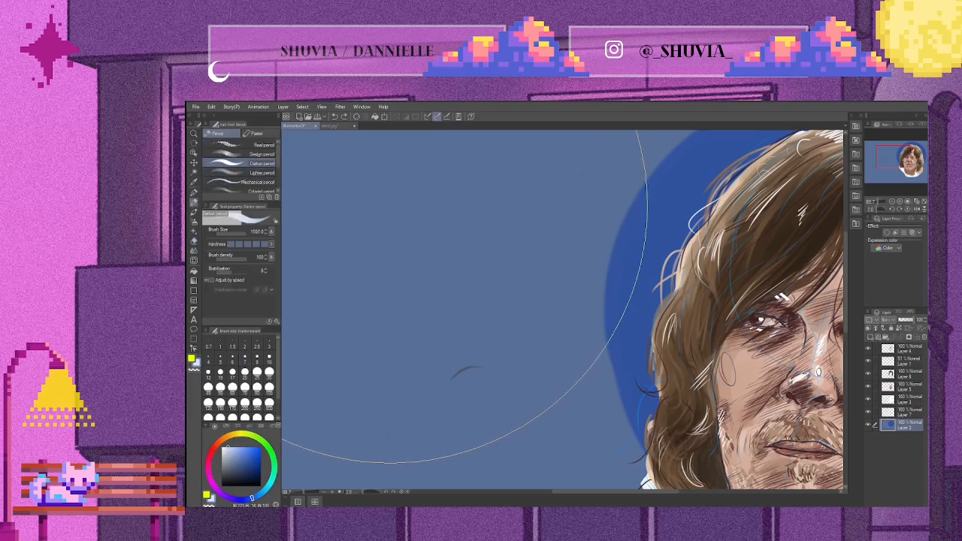
click(247, 359)
click(244, 358)
mouse_move(460, 238)
mouse_down()
mouse_move(518, 248)
mouse_move(534, 232)
mouse_move(521, 242)
mouse_up()
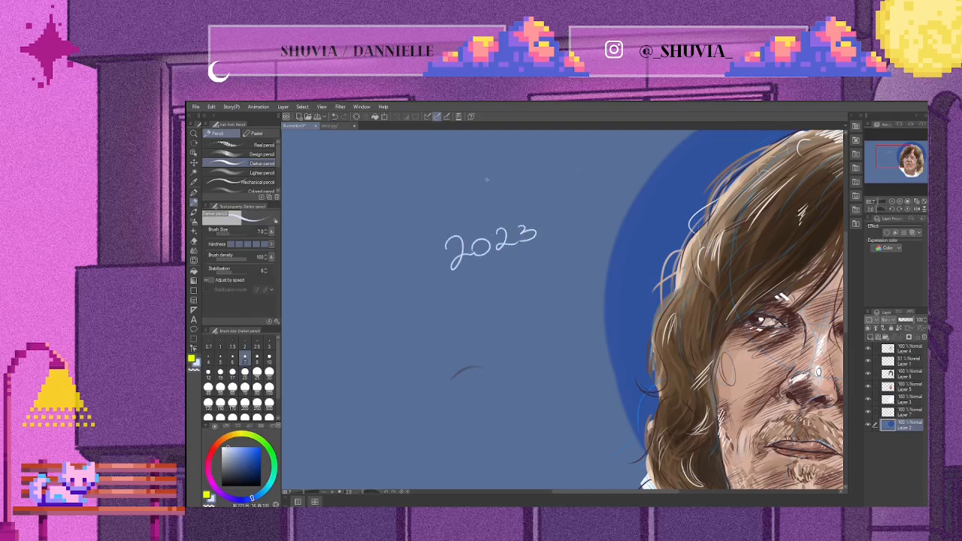
mouse_move(441, 274)
mouse_down()
mouse_move(425, 346)
mouse_move(570, 302)
mouse_move(578, 251)
mouse_move(552, 252)
mouse_up()
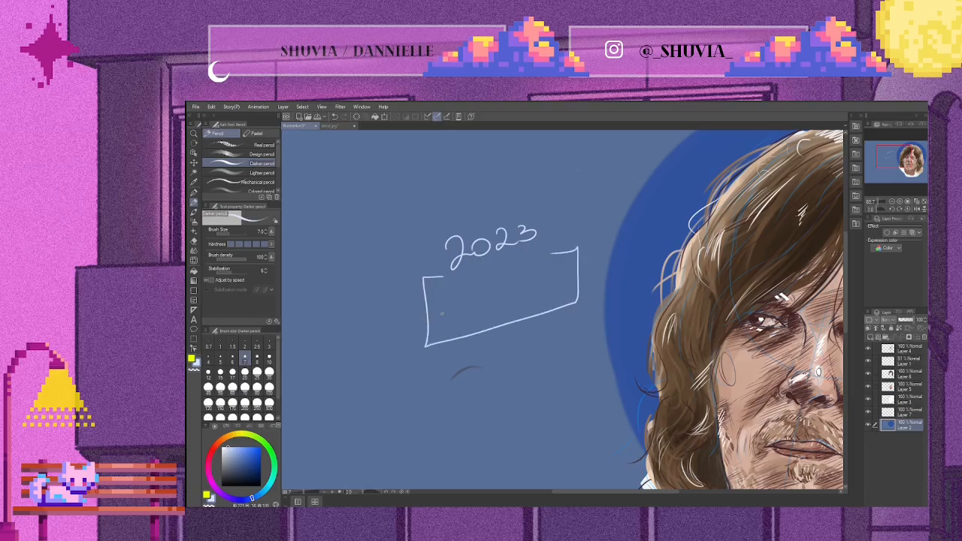
mouse_move(441, 310)
mouse_down()
mouse_move(454, 293)
mouse_move(450, 316)
mouse_move(541, 284)
mouse_up()
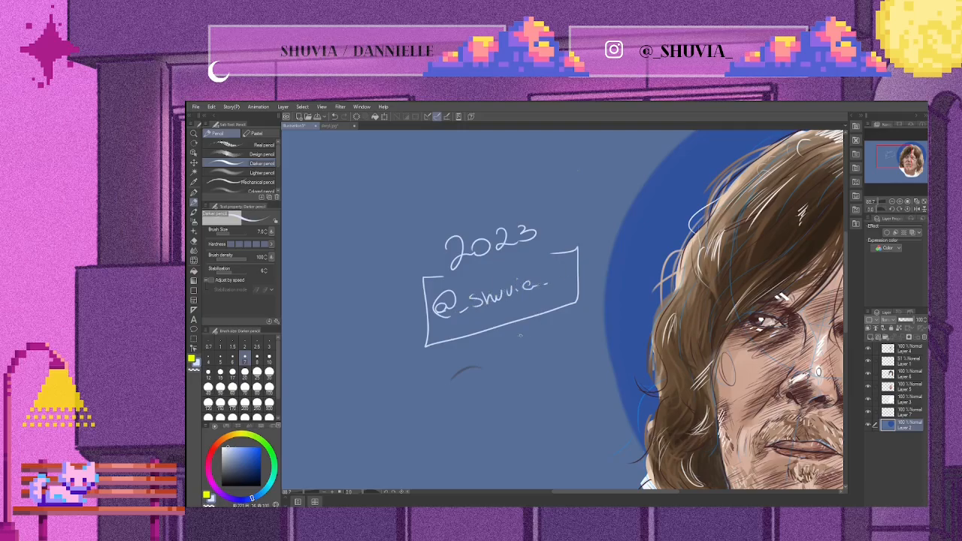
mouse_move(469, 350)
mouse_down()
mouse_move(481, 361)
mouse_move(565, 317)
mouse_move(582, 321)
mouse_up()
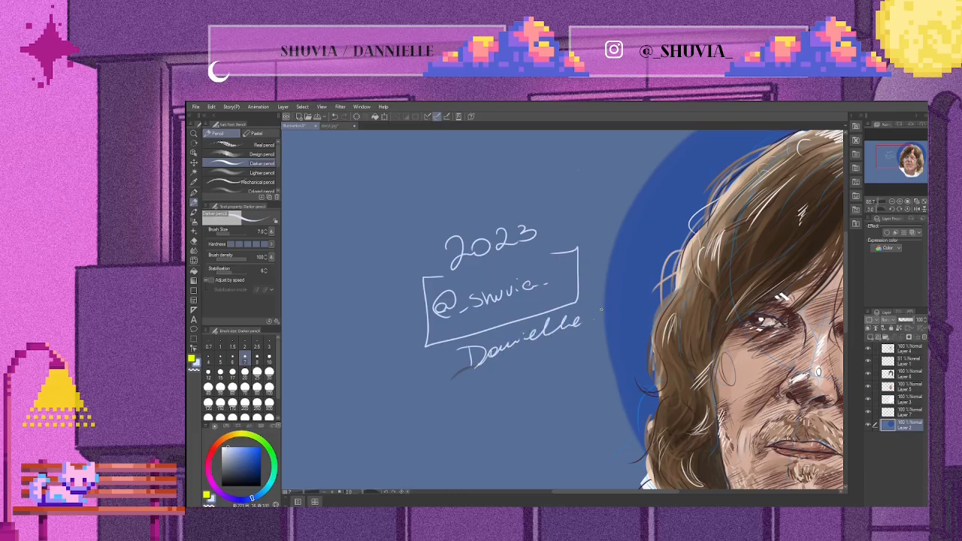
Step: Draw a small pale crown with radiating accent lines just above the hair, inside the blue circle
scroll(763, 323, down, 1)
drag(613, 496, 686, 493)
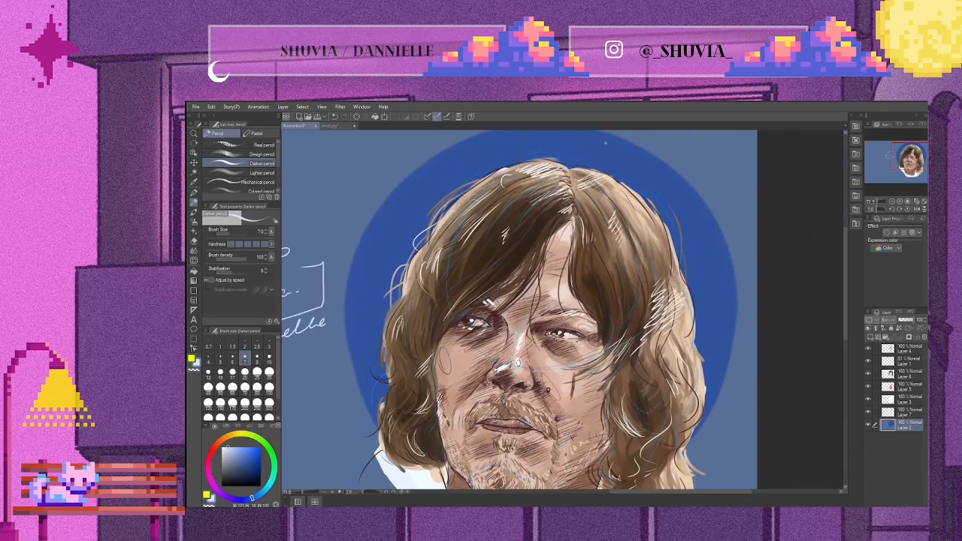
drag(603, 156, 615, 152)
drag(591, 165, 603, 161)
scroll(433, 344, down, 2)
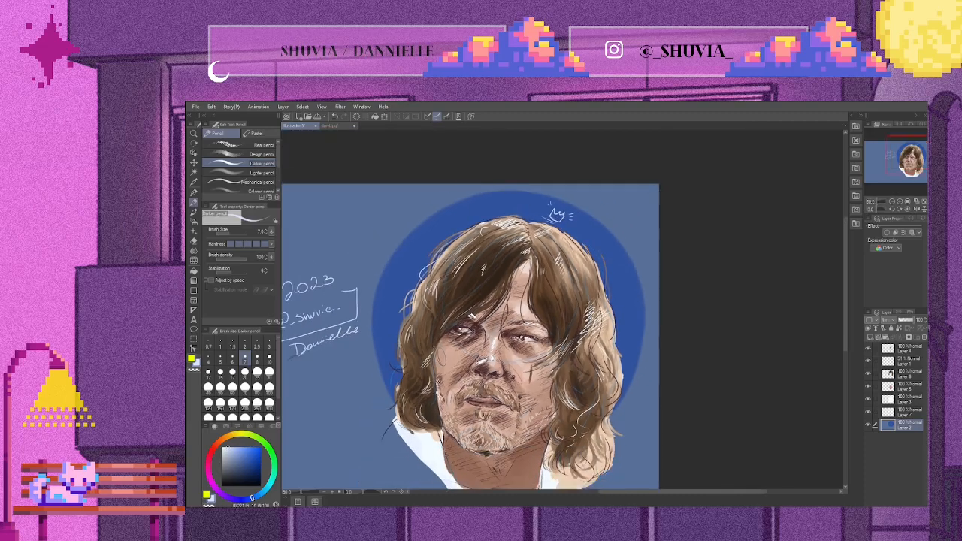
drag(845, 307, 845, 329)
drag(622, 492, 593, 498)
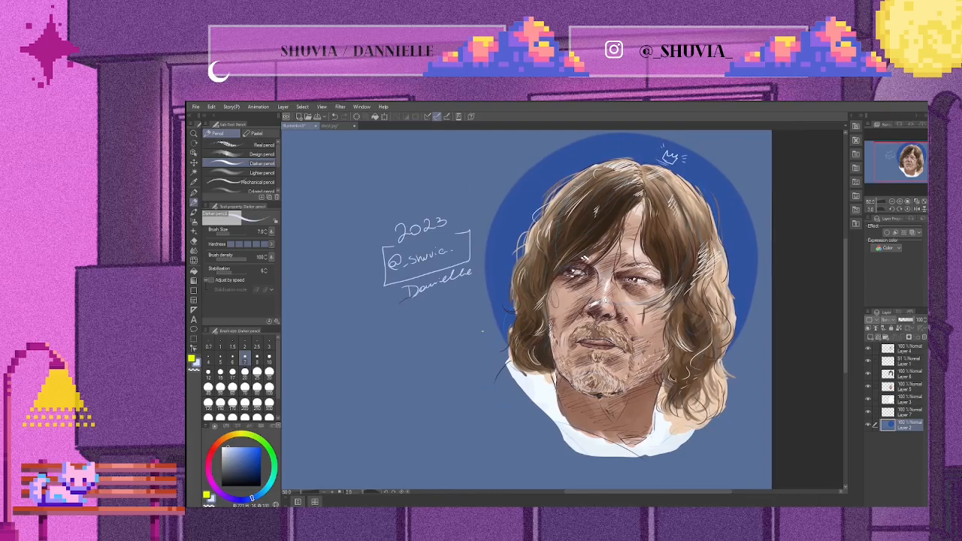